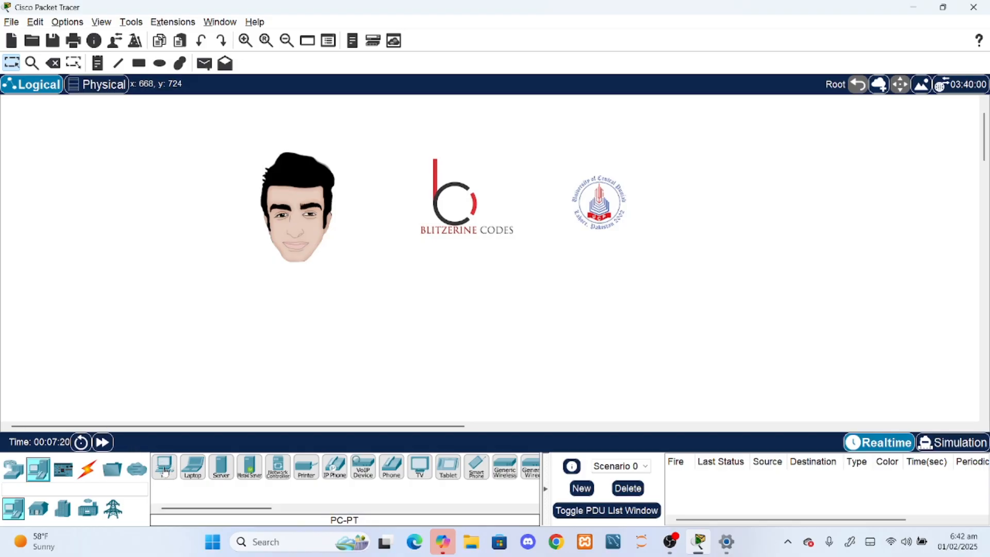
- Place two PCs side by side in the logical workspace with a PT-Switch centred above them
scroll(242, 400, down, 1)
drag(164, 467, 334, 363)
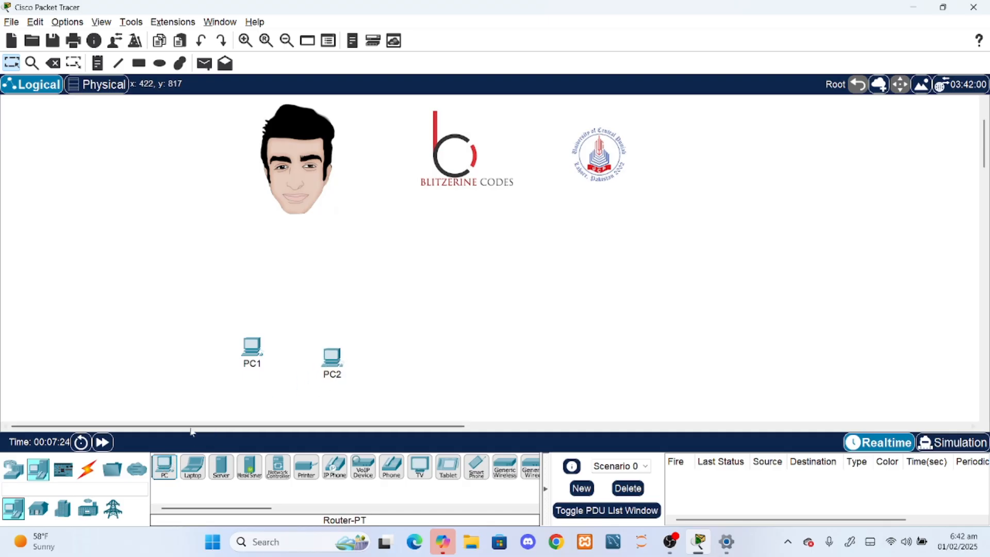
click(20, 471)
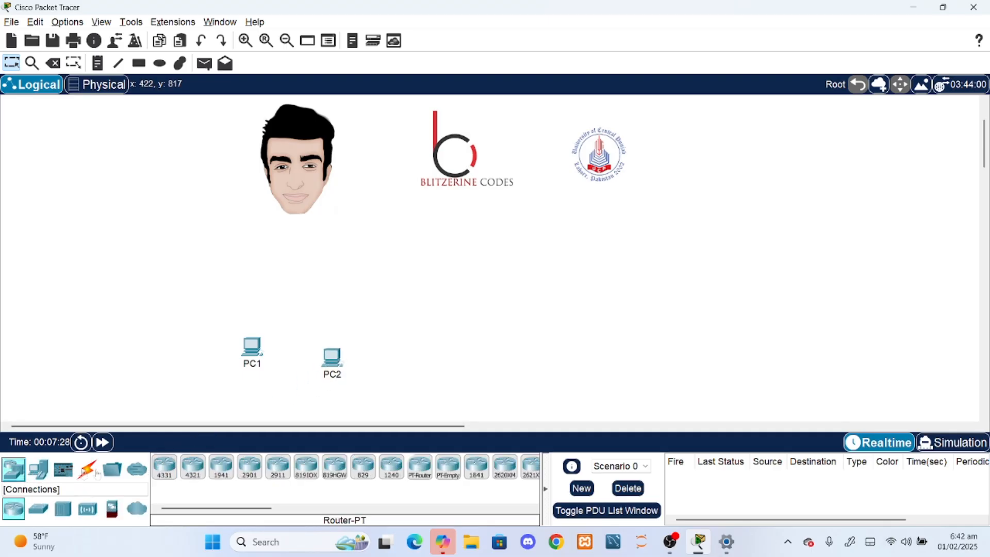
click(41, 510)
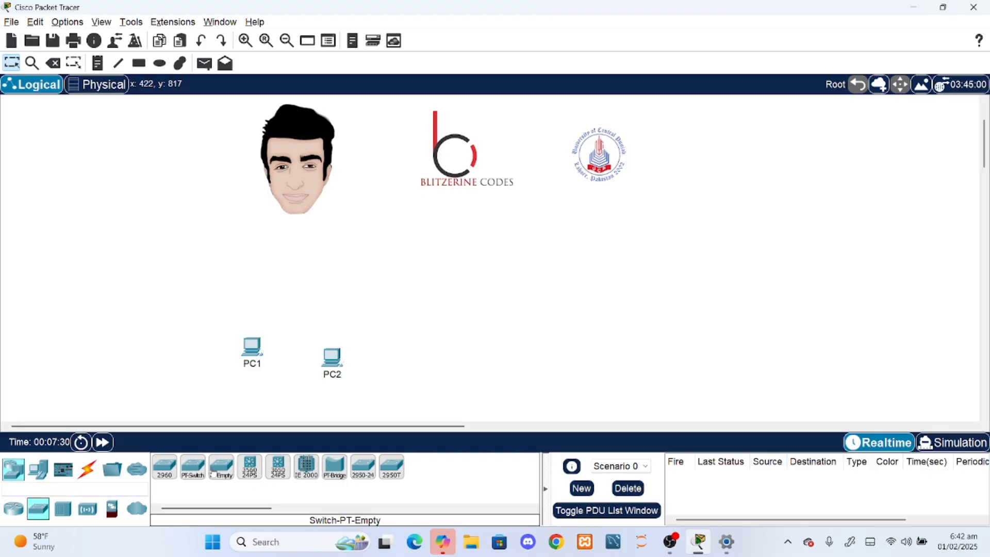
click(202, 471)
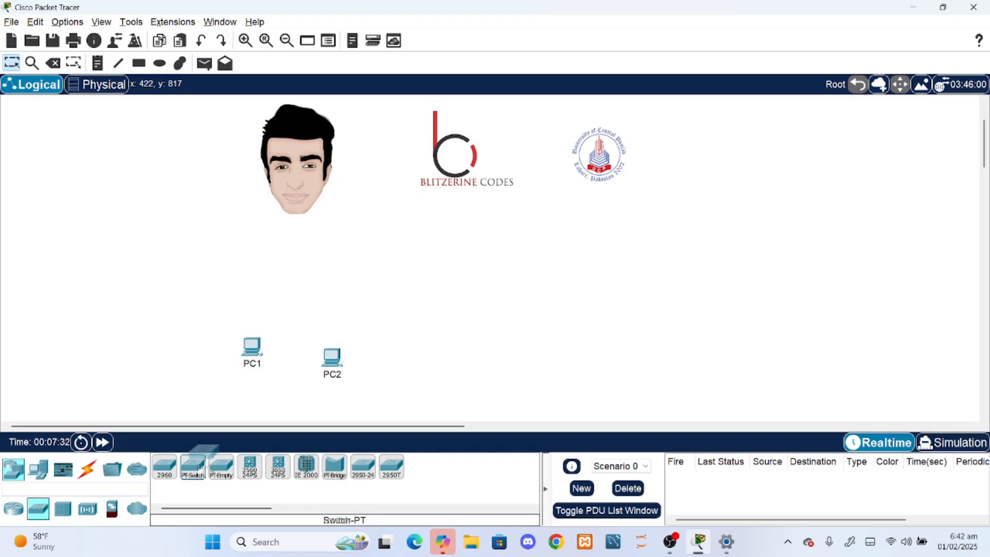
click(305, 283)
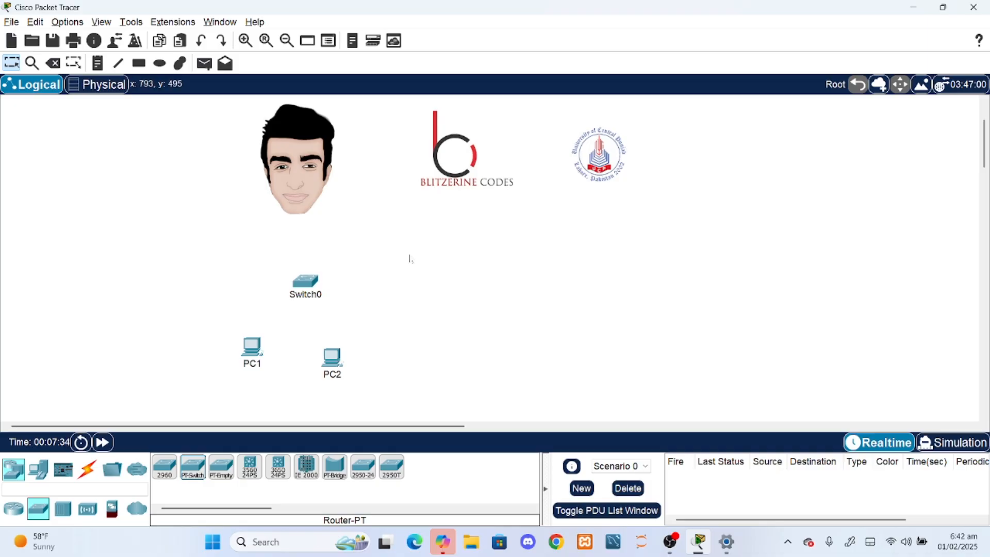
drag(251, 356, 251, 375)
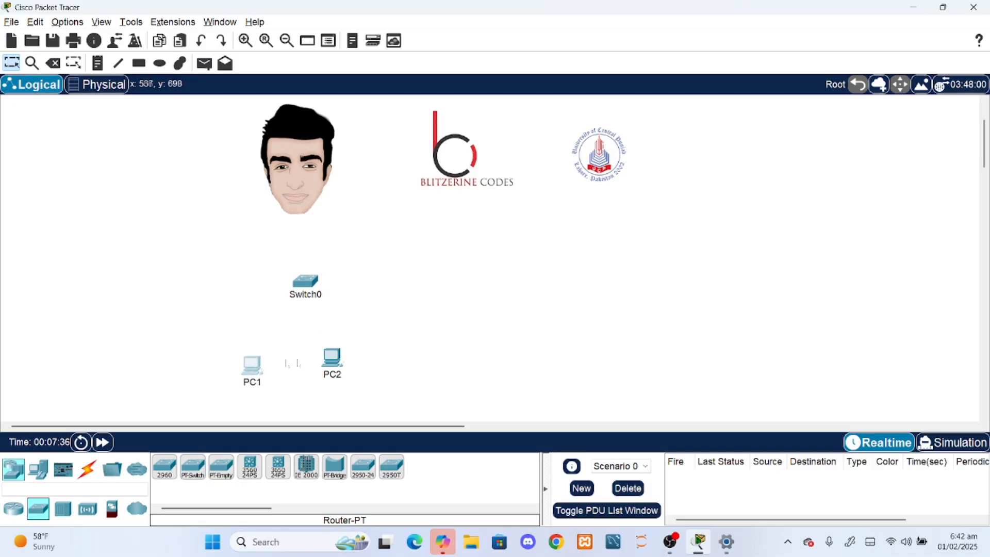
drag(332, 361, 343, 367)
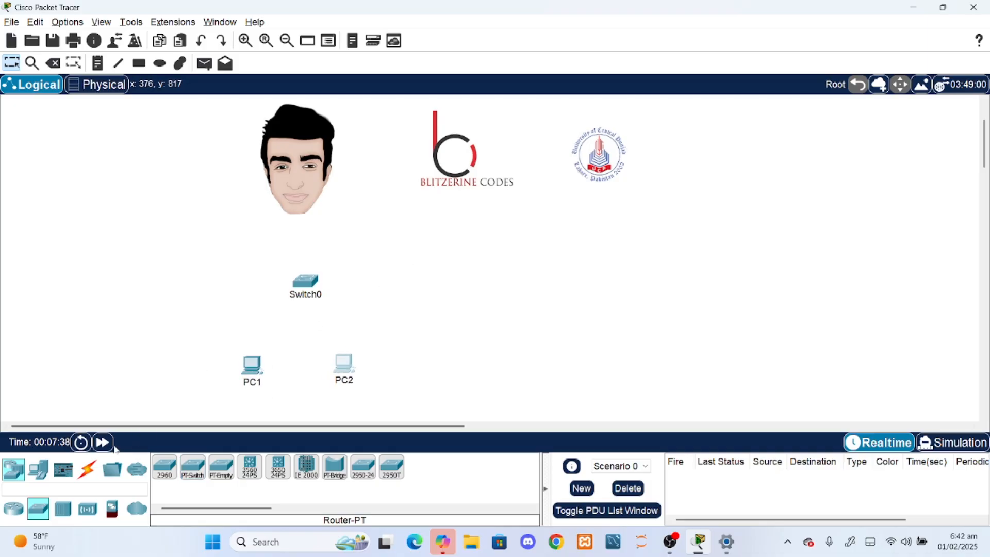
- Connect both PCs to the switch with automatically chosen cables and fast-forward the simulation time
click(87, 469)
click(164, 467)
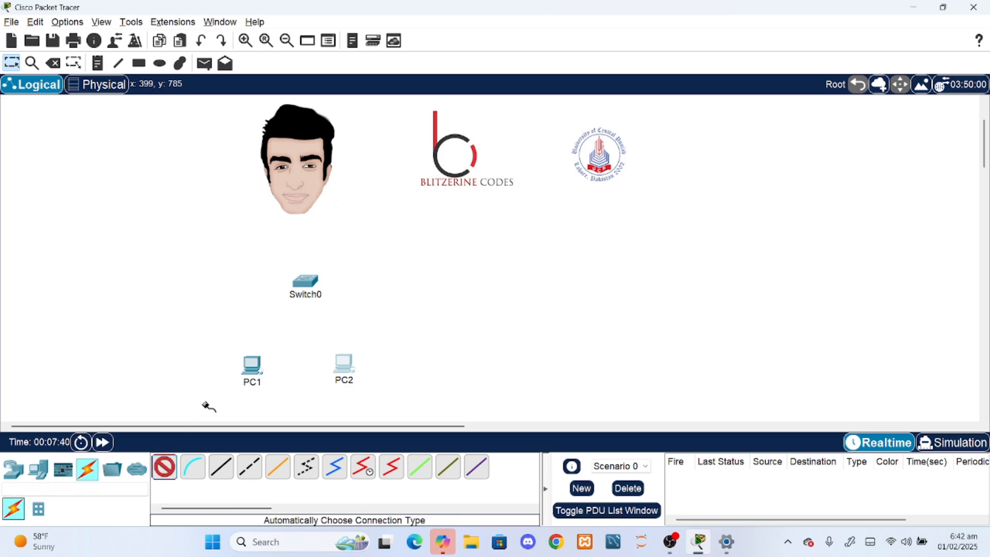
click(252, 365)
click(307, 284)
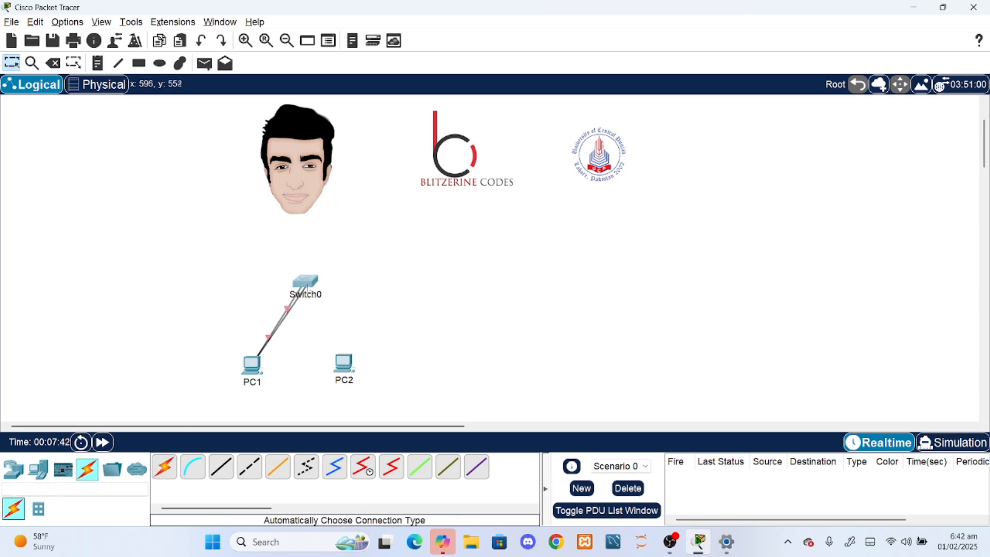
click(163, 467)
click(347, 362)
click(305, 281)
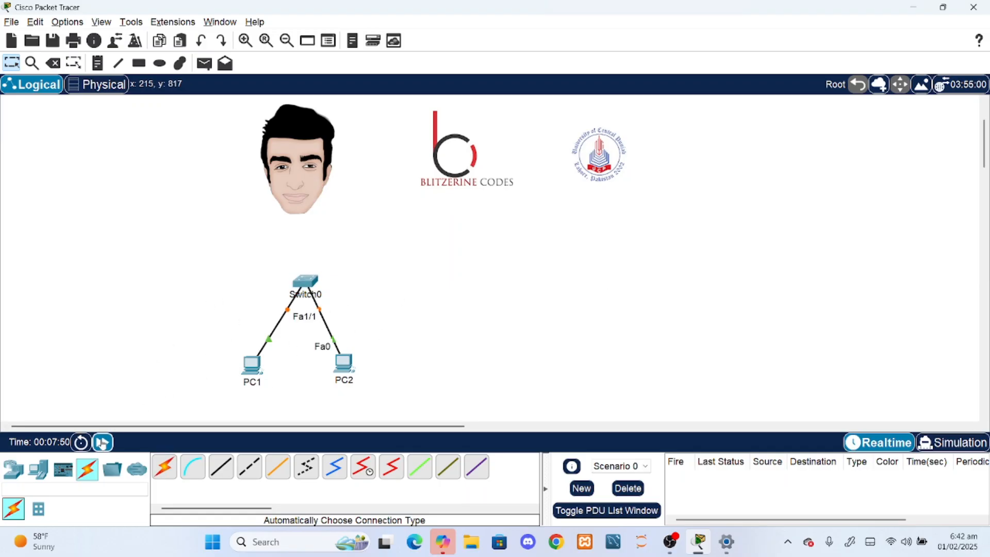
click(103, 441)
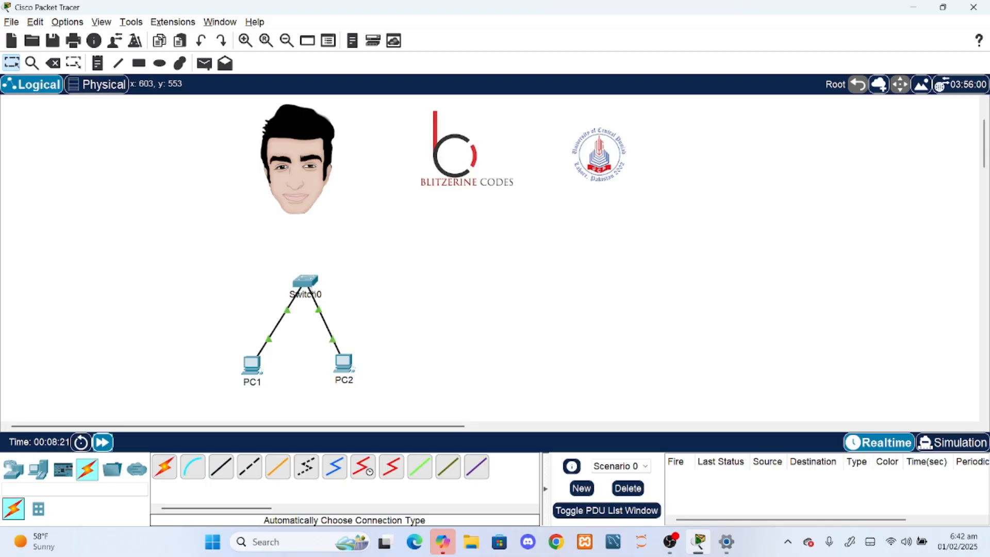
click(253, 364)
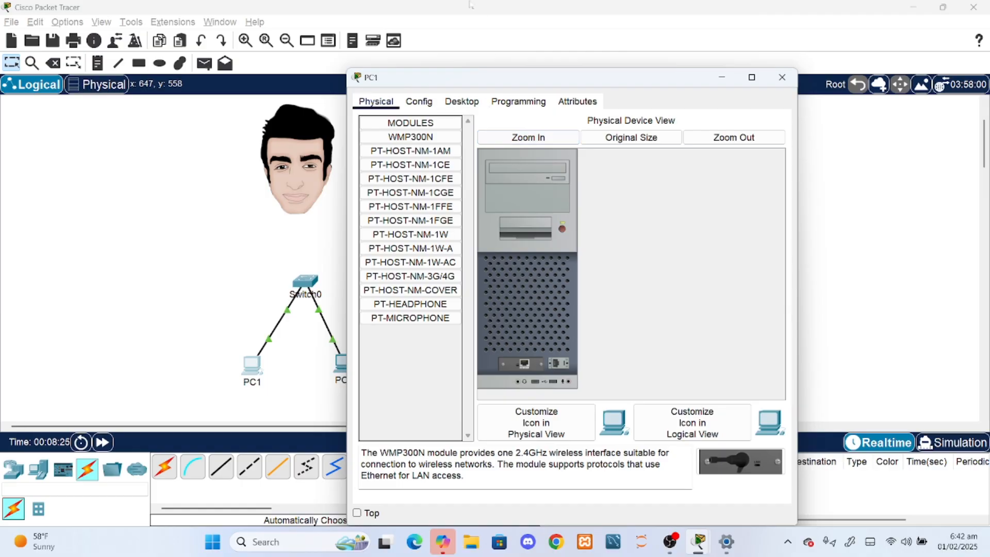
click(461, 102)
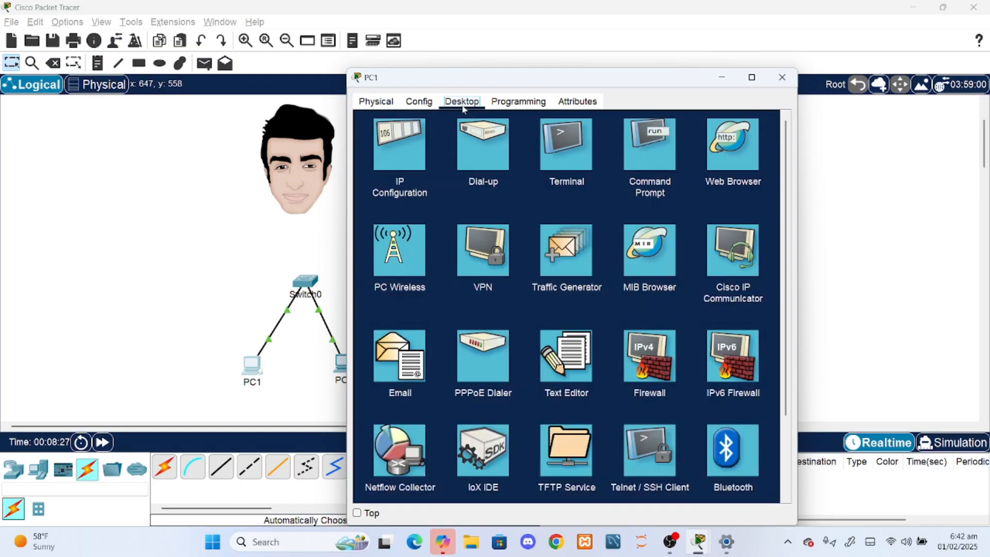
click(388, 161)
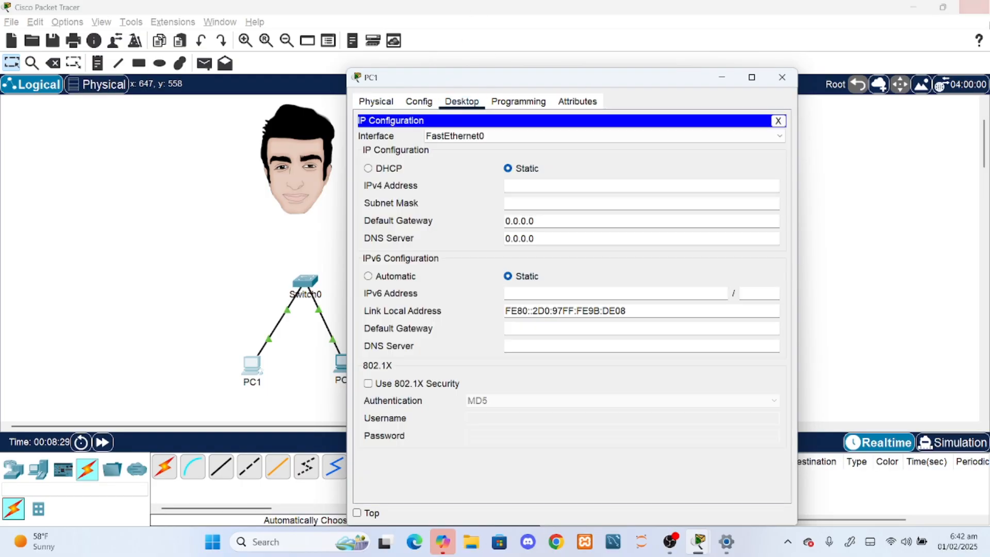
click(782, 77)
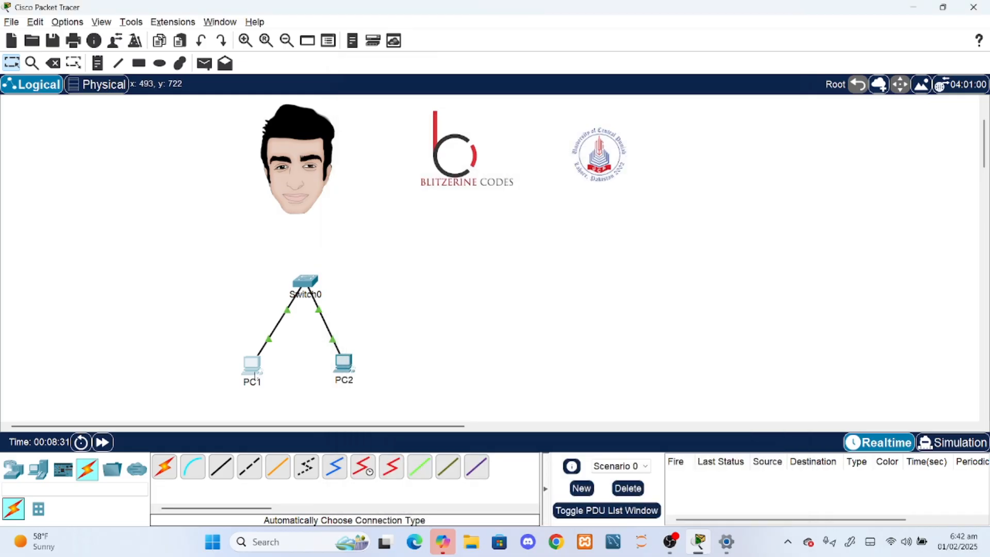
- Give PC1 the static IPv4 address 192.168.1.1 with subnet mask 255.255.255.0 and close its window
click(257, 365)
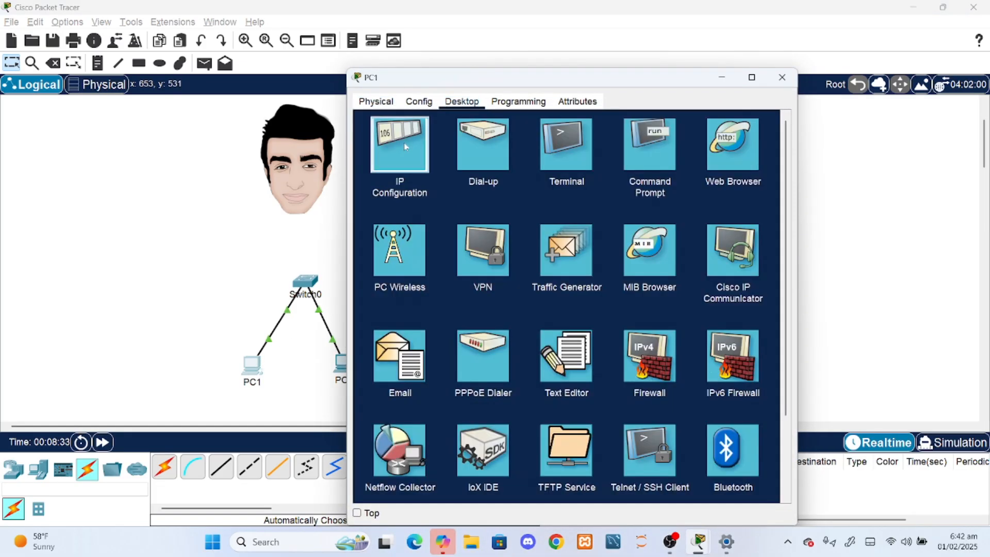
click(422, 155)
text(192.168.1.1)
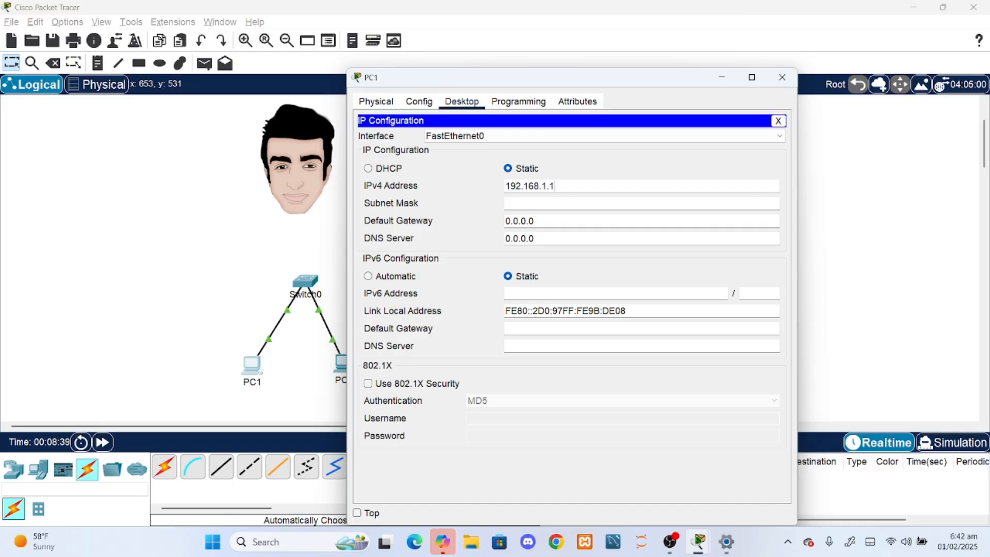
key(Tab)
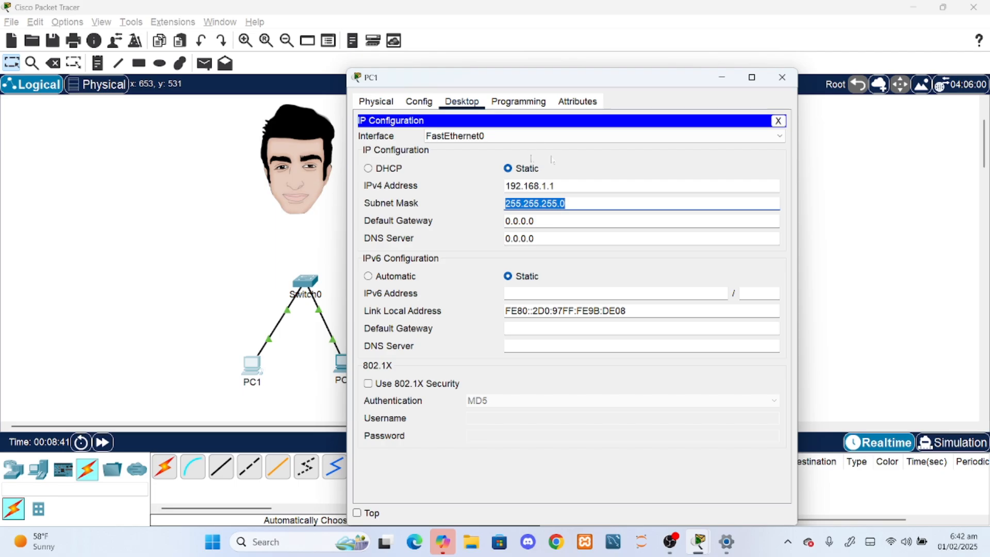
click(772, 86)
- Give PC2 the static IPv4 address 192.168.1.2 with subnet mask 255.255.255.0 and close its window
click(335, 359)
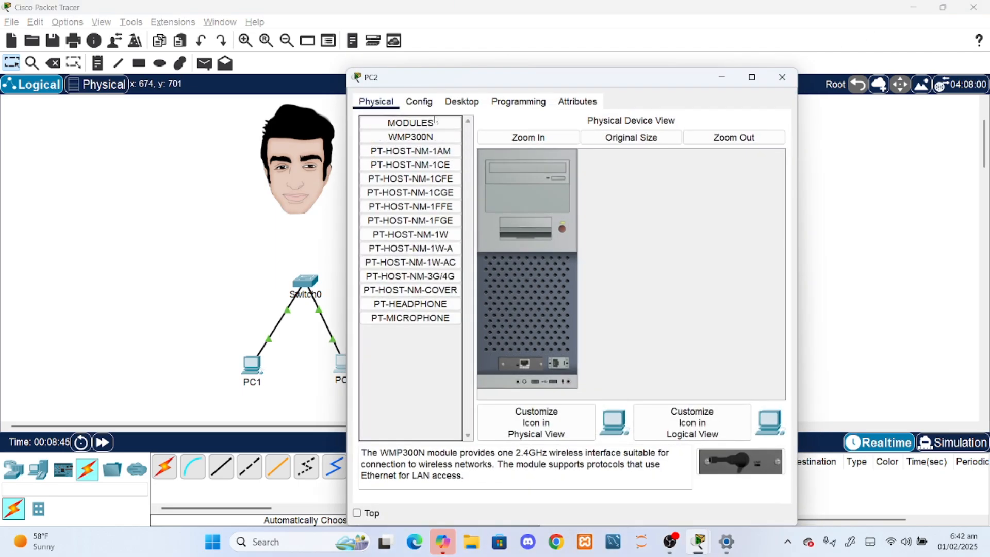
click(462, 101)
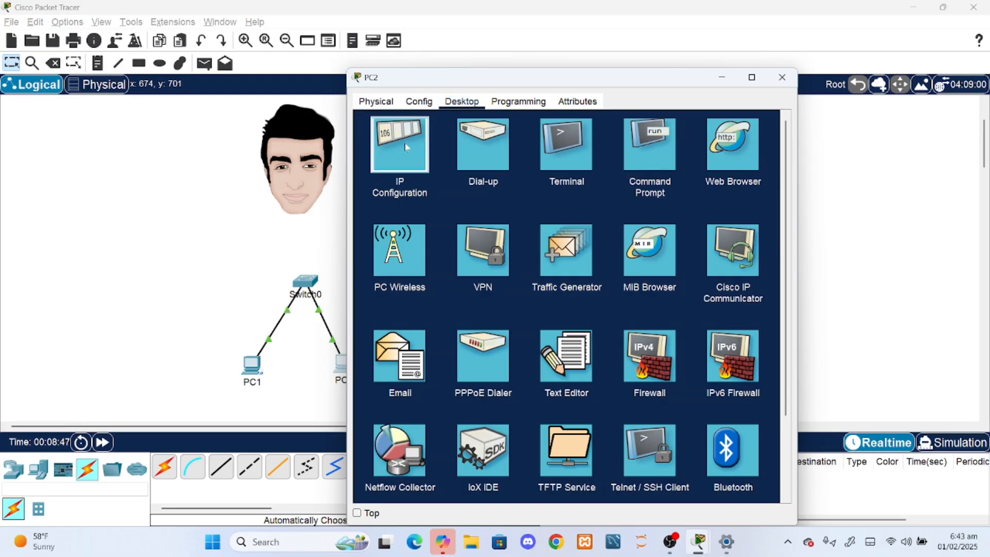
click(406, 147)
text(192.168)
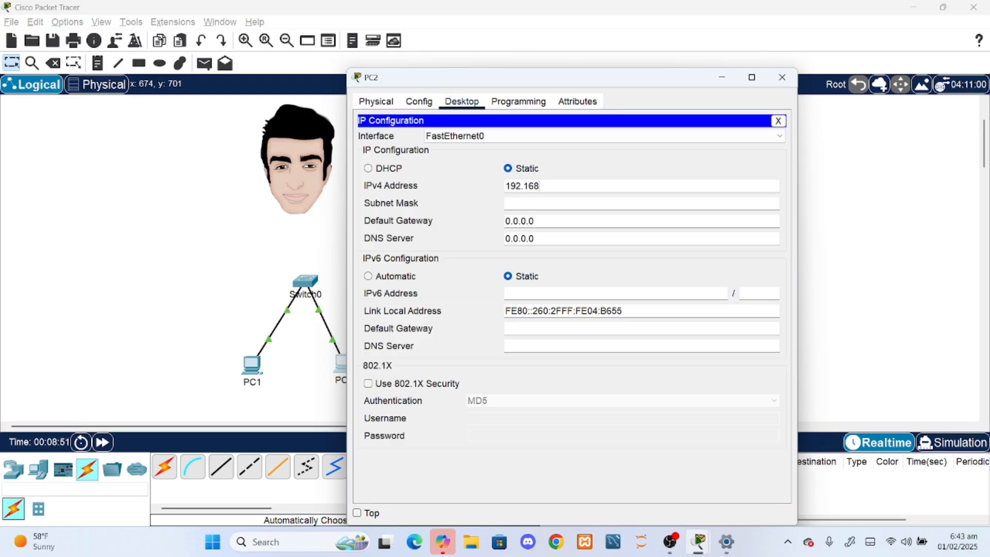
key(Tab)
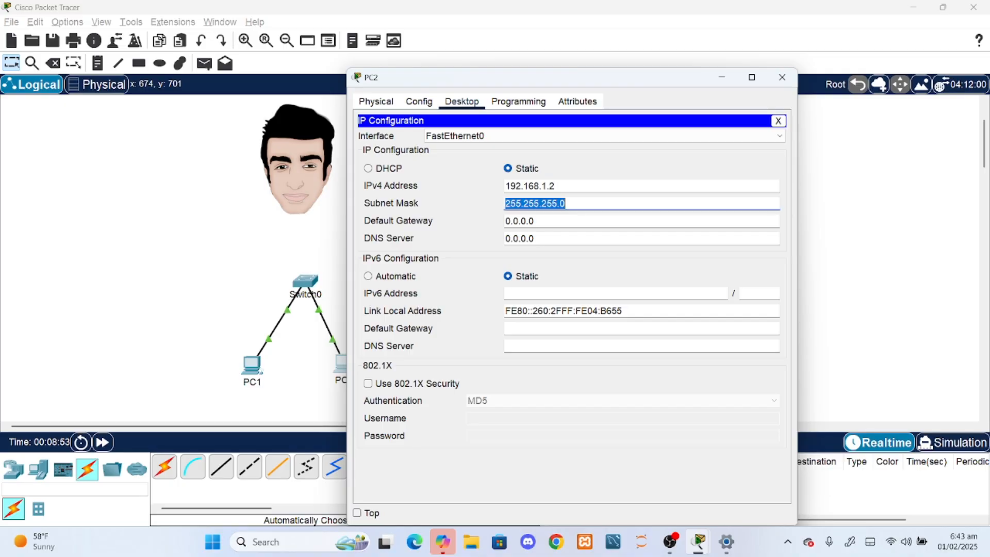
click(781, 77)
- Check the IP configuration stored on PC1
click(248, 367)
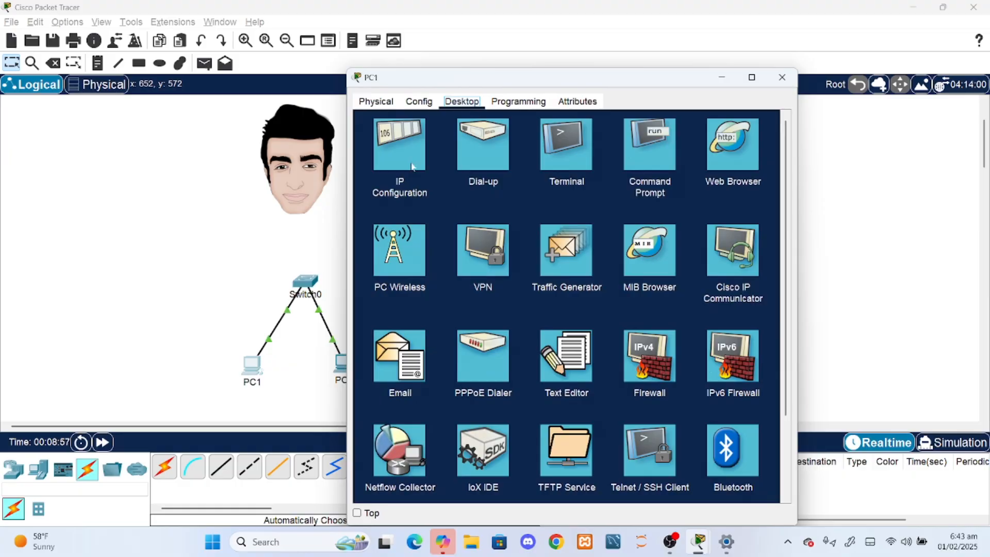
click(406, 161)
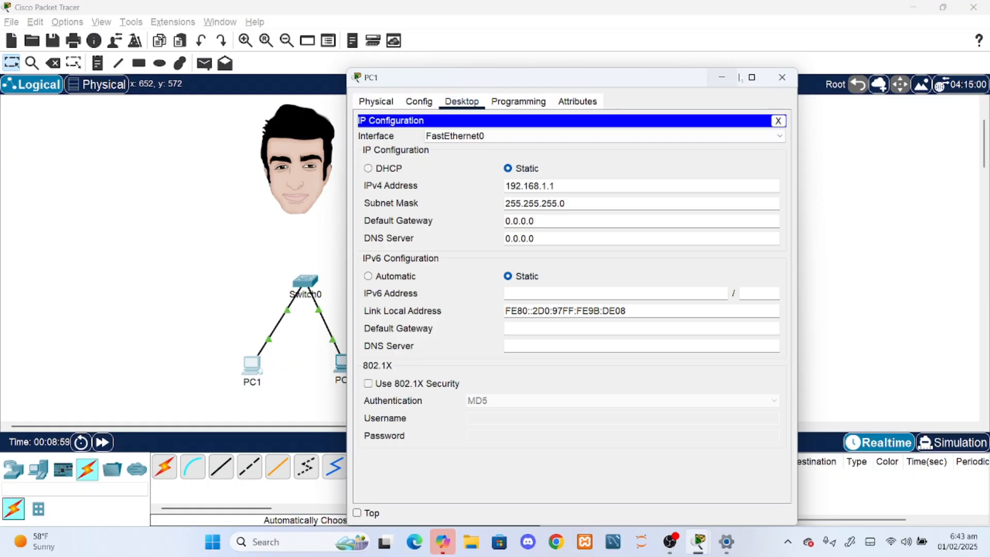
click(782, 78)
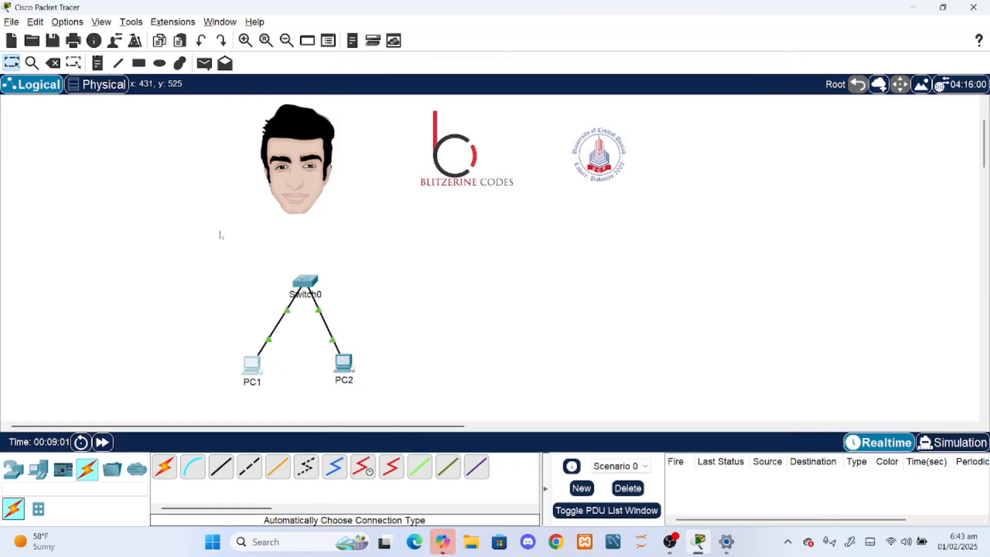
- Add a text note reading 192.168.1.1 beneath PC1 in the workspace
scroll(222, 209, down, 1)
click(97, 64)
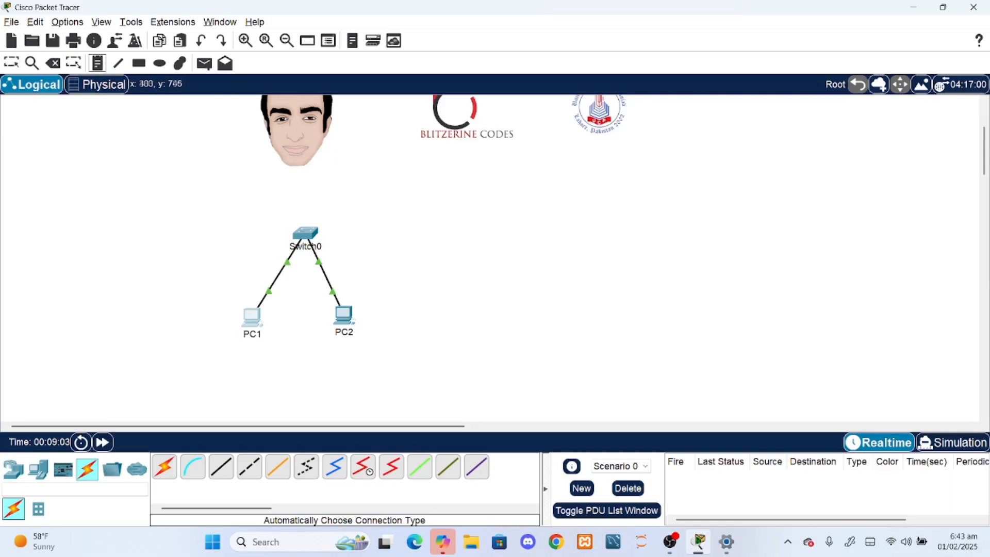
click(216, 345)
text(192.168.1.1)
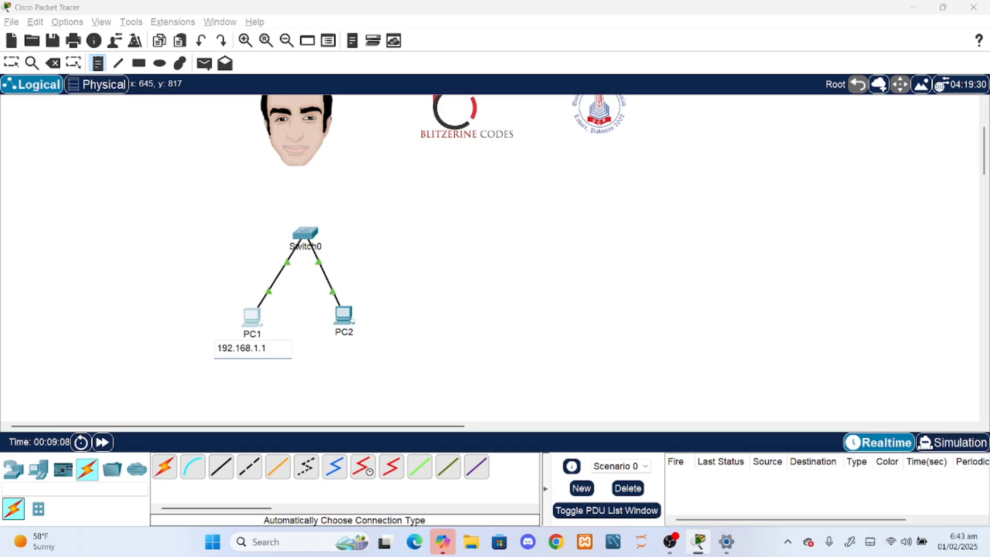
- Copy the address note to beneath PC2, change it to 192.168.1.2, and align it under the PC
key(ctrl+a)
key(ctrl+c)
click(333, 374)
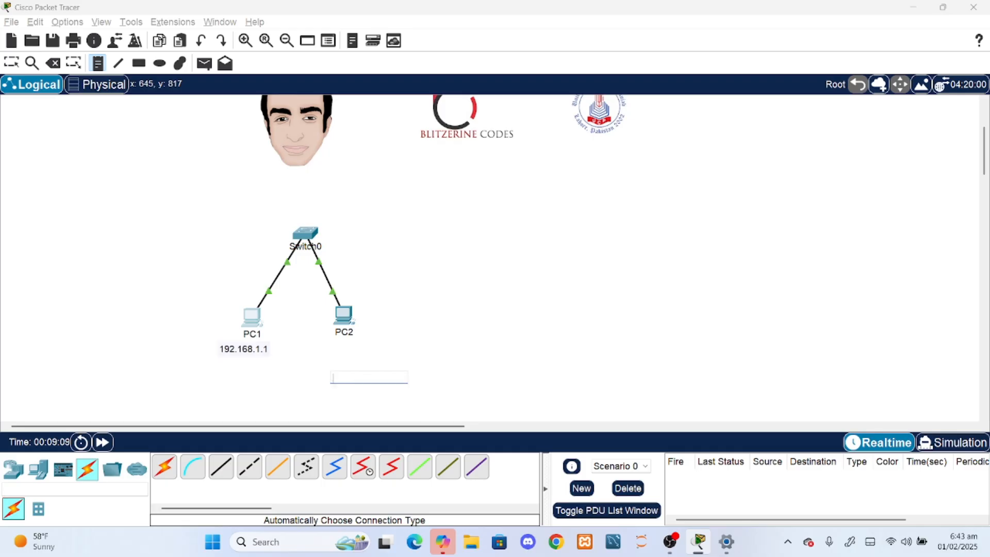
key(ctrl+v)
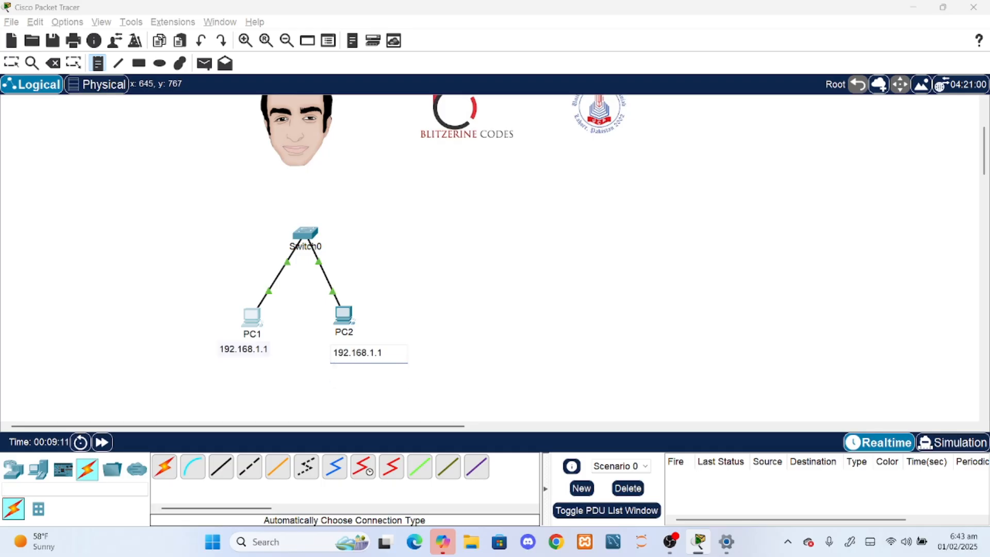
double_click(371, 352)
double_click(379, 352)
text(2)
click(185, 183)
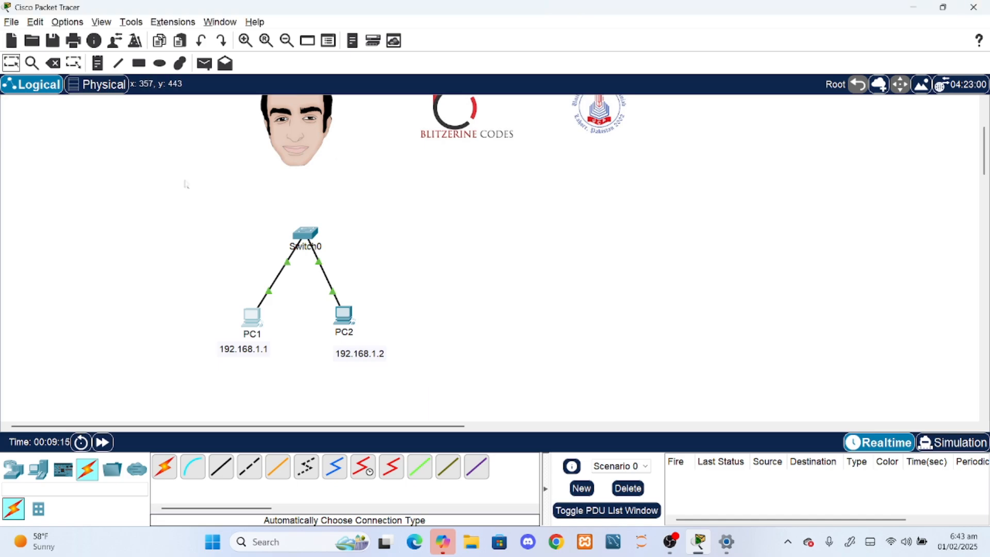
drag(351, 361, 340, 357)
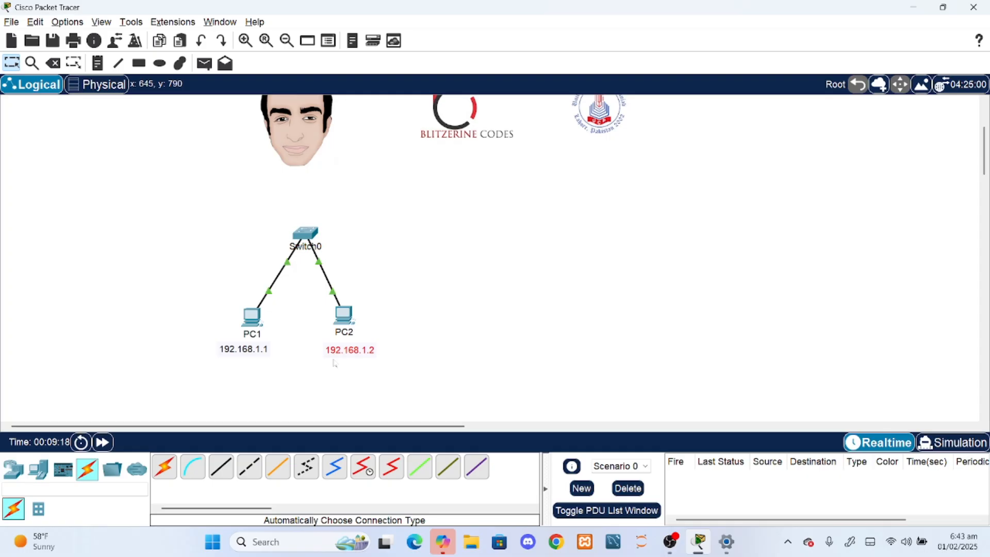
- Review Switch0's interfaces, power the switch off, and install a PT-SWITCH-NM-1CFE module in the empty slot nearest its existing ports
click(306, 236)
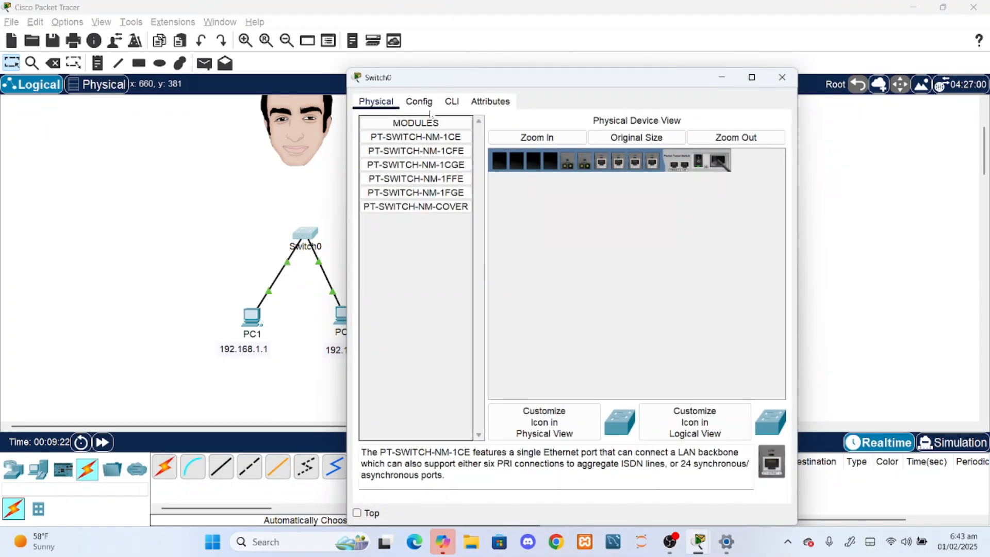
click(418, 102)
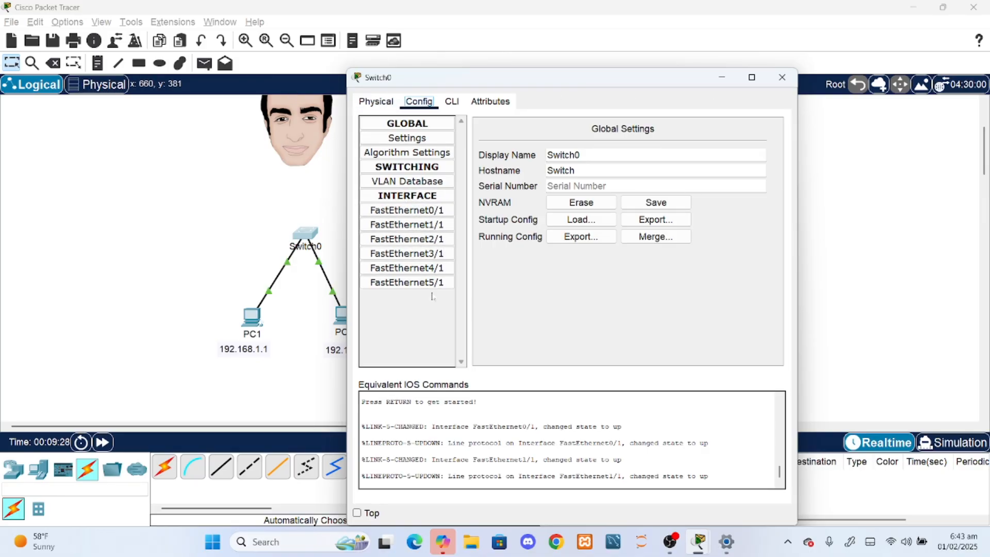
click(376, 101)
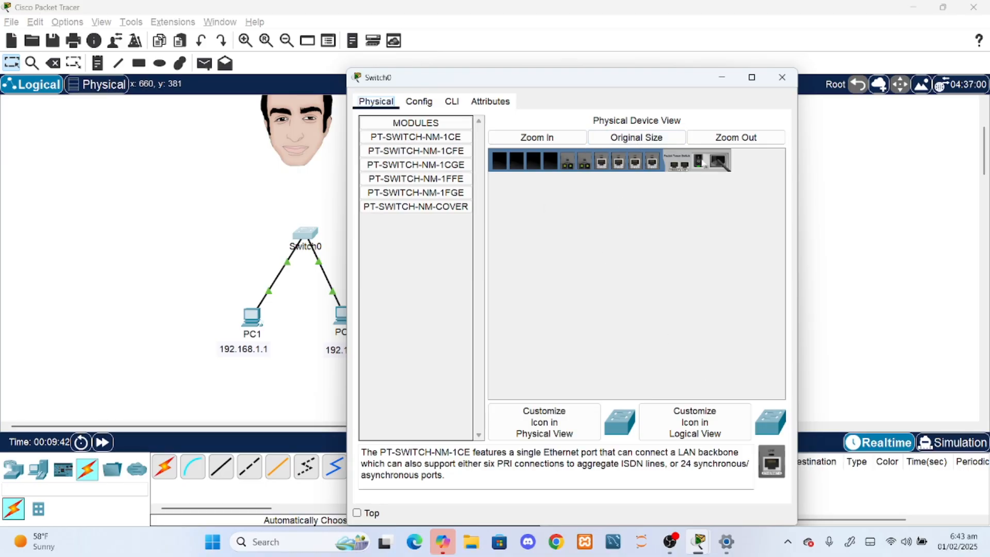
drag(461, 150, 550, 163)
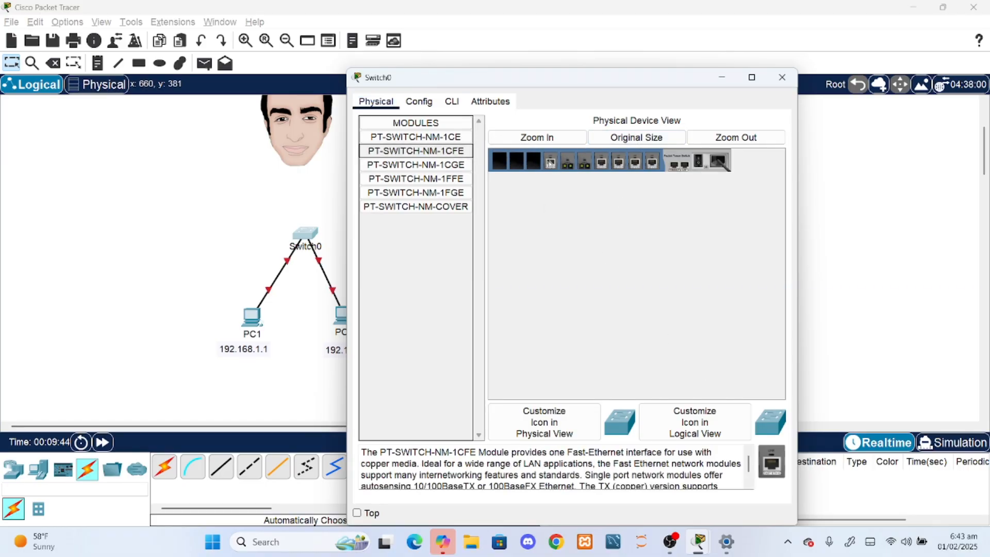
- Fill Switch0's three remaining empty slots with PT-SWITCH-NM-1CFE modules, power the switch back on, and review its interface list
drag(458, 151, 534, 163)
drag(463, 152, 499, 161)
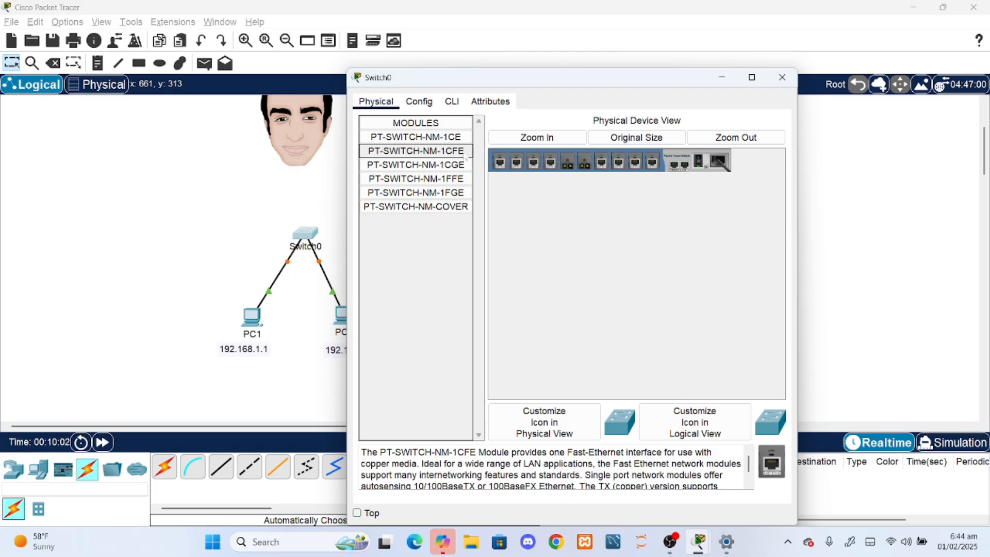
click(418, 105)
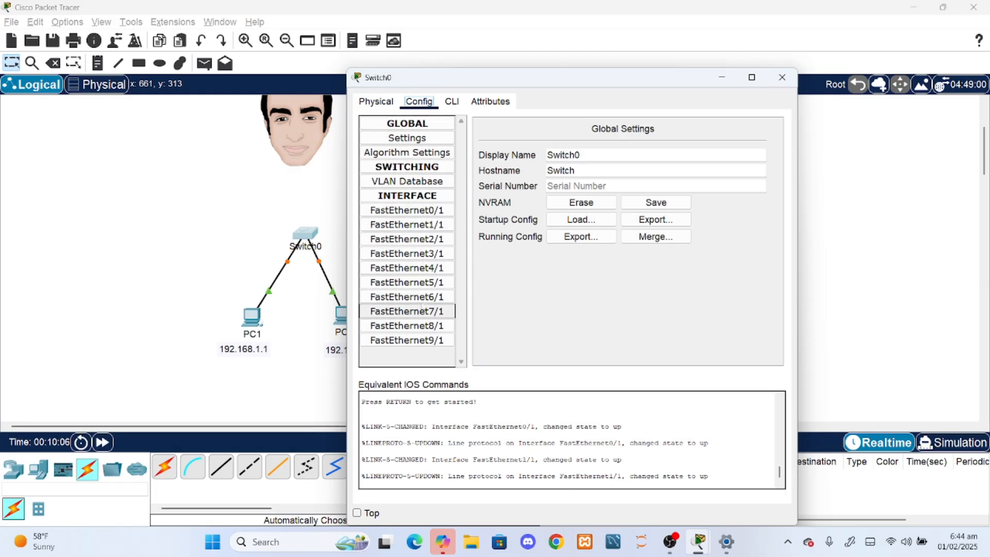
click(782, 77)
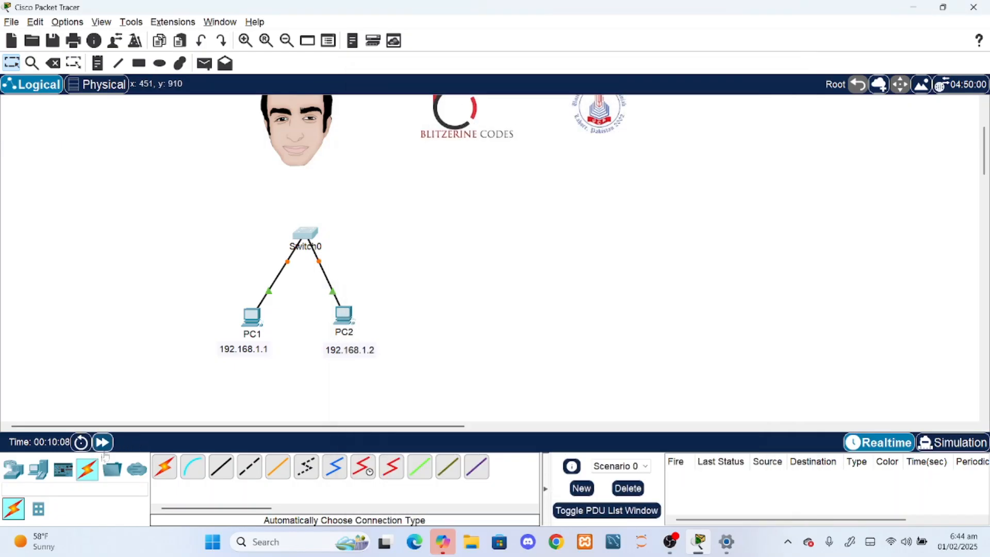
- Fast-forward the network time and send a simple PDU from PC1 to PC2, checking its last status
click(103, 443)
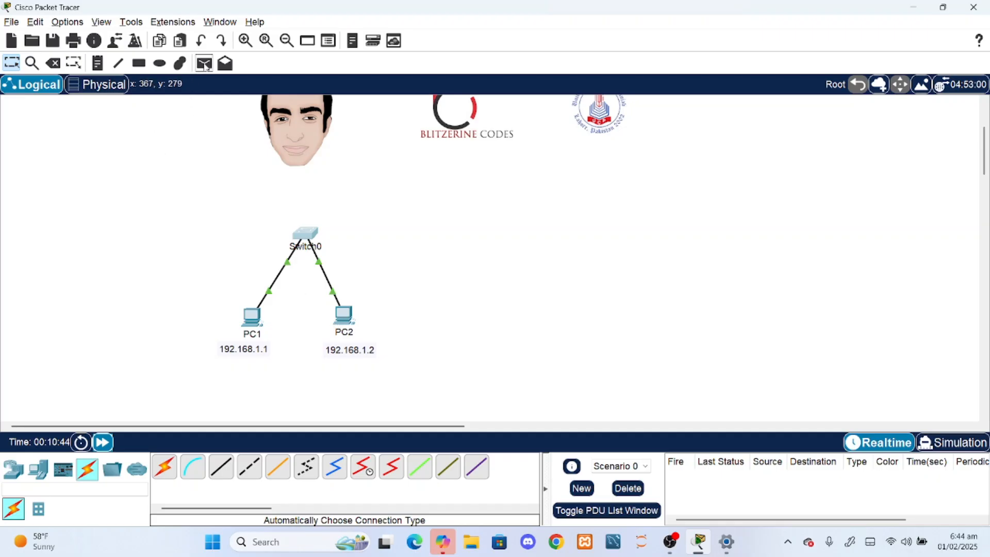
click(205, 64)
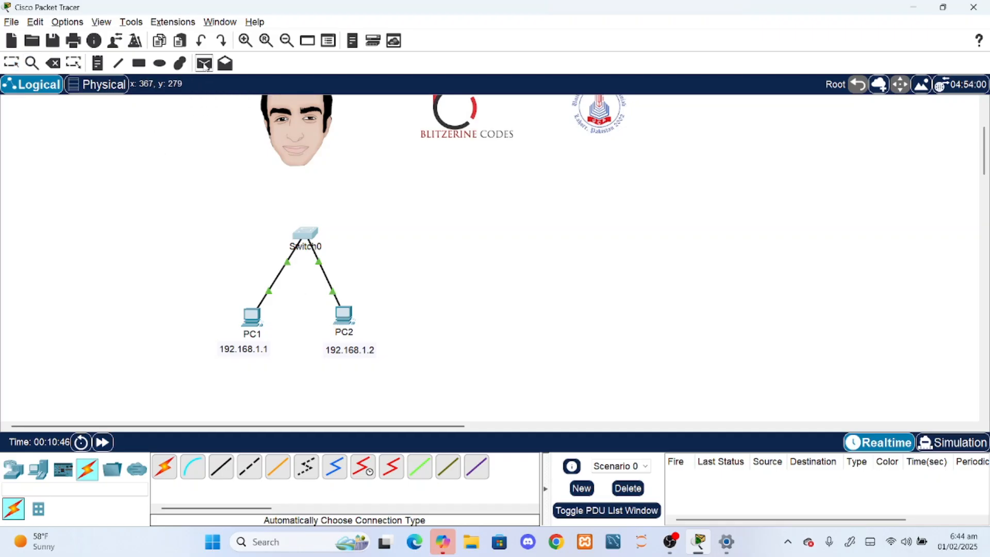
click(258, 319)
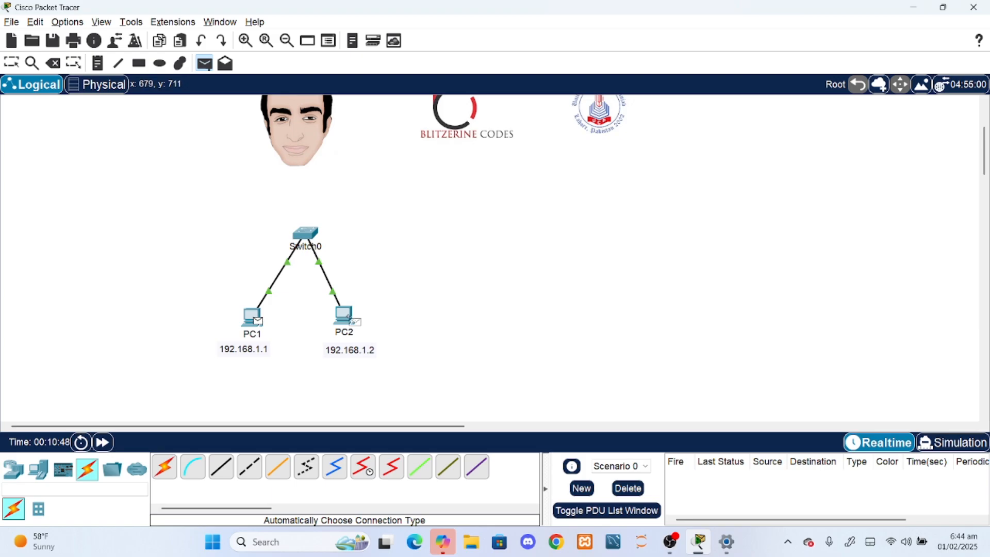
click(352, 319)
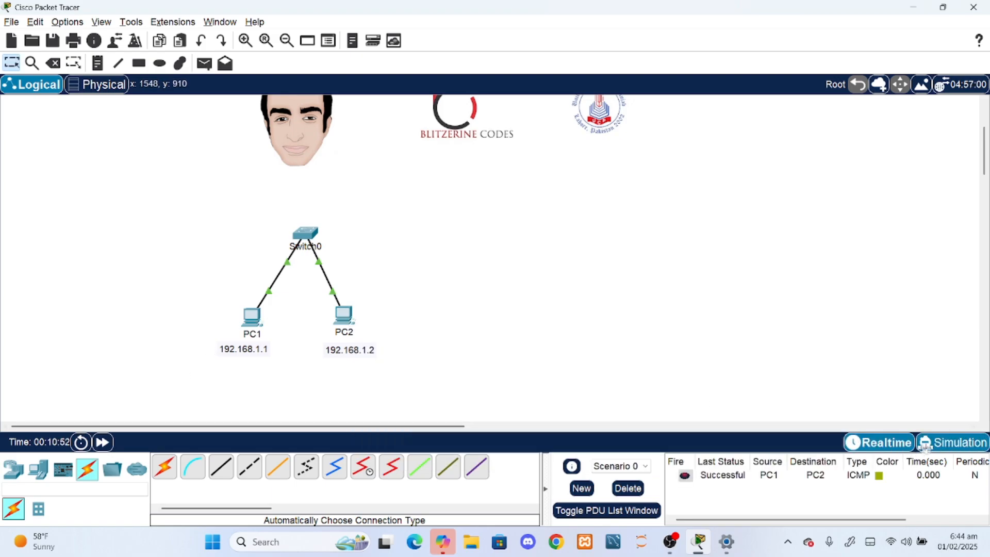
click(728, 483)
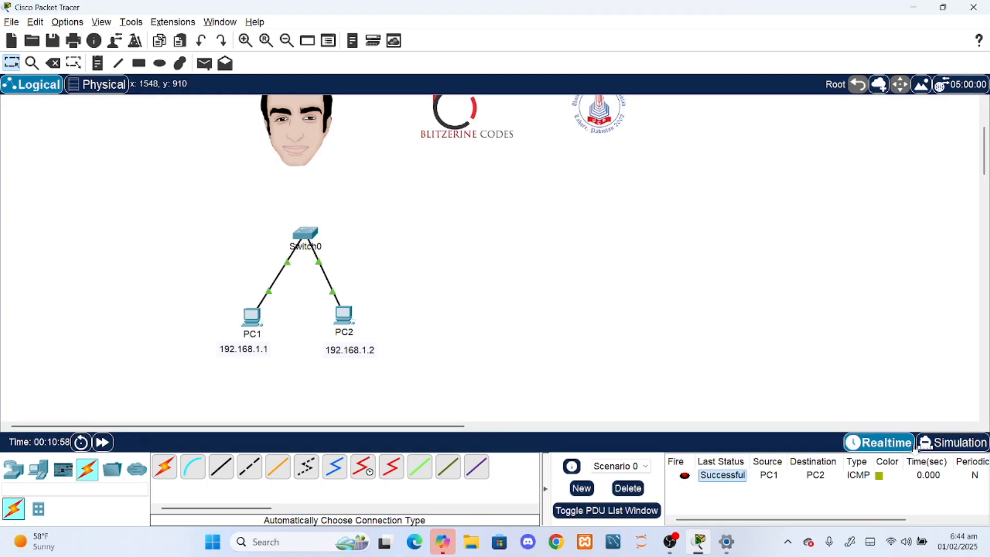
- Play the PC1-to-PC2 packet in Simulation mode and return to Realtime mode
click(933, 443)
click(222, 442)
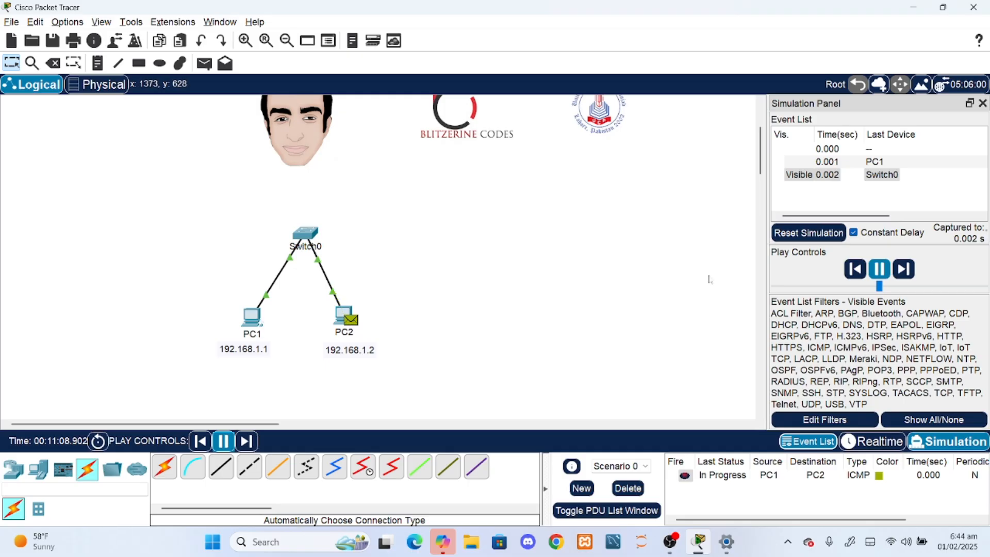
click(869, 443)
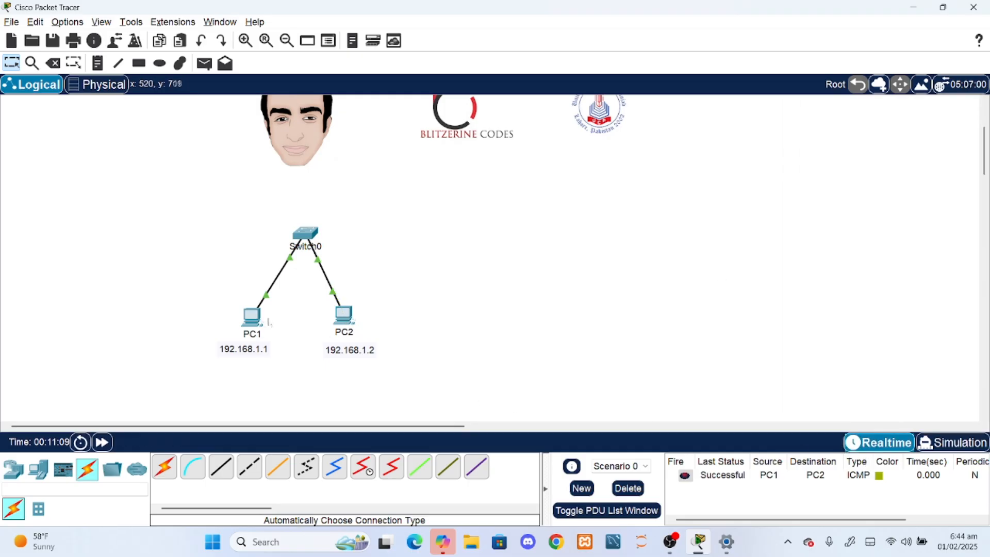
- Show PC1's IP settings from its Command Prompt with ipconfig
click(252, 316)
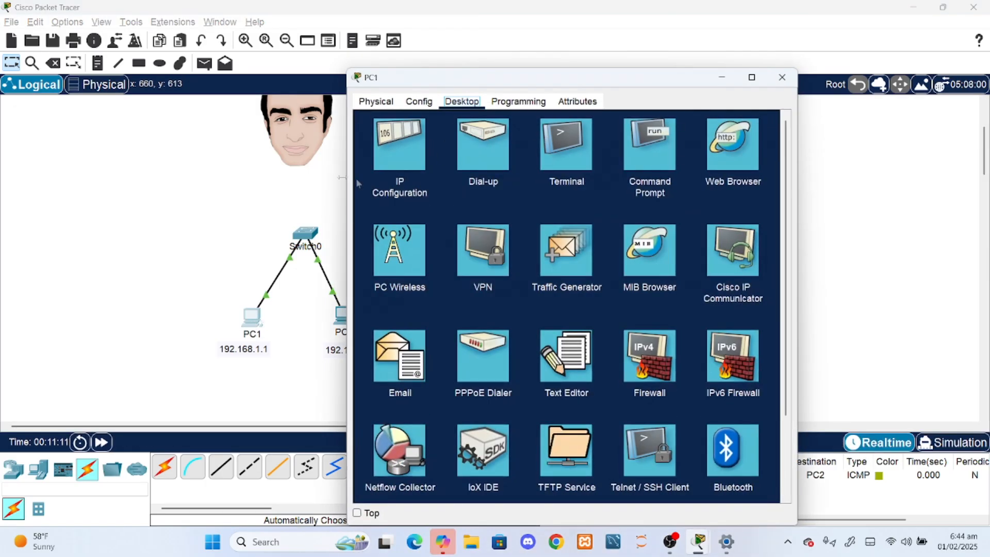
click(644, 153)
drag(572, 82, 740, 92)
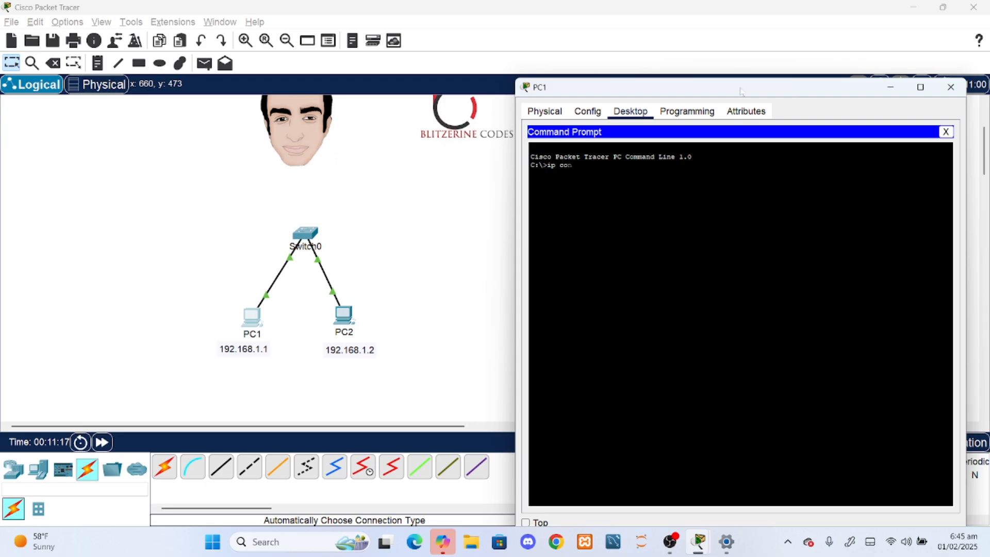
key(Return)
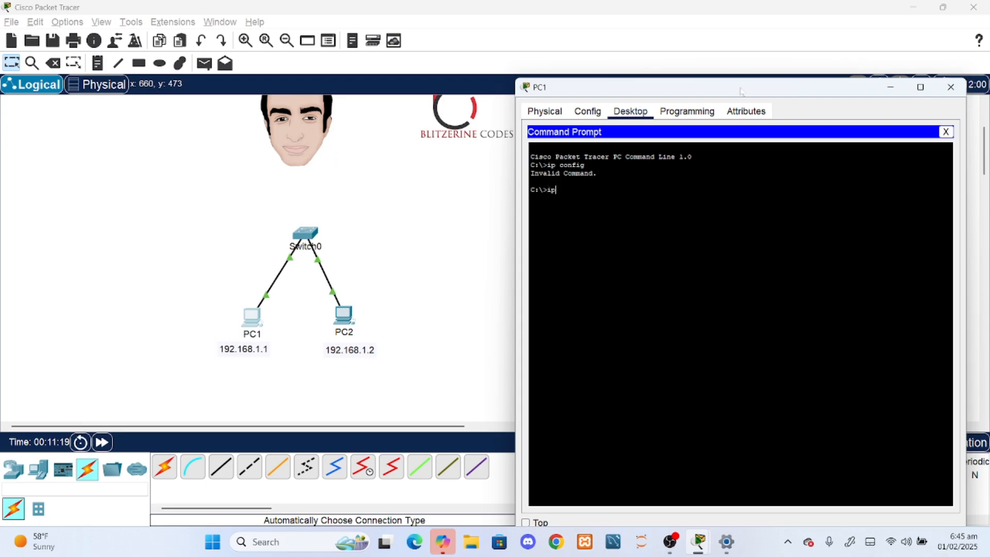
key(Return)
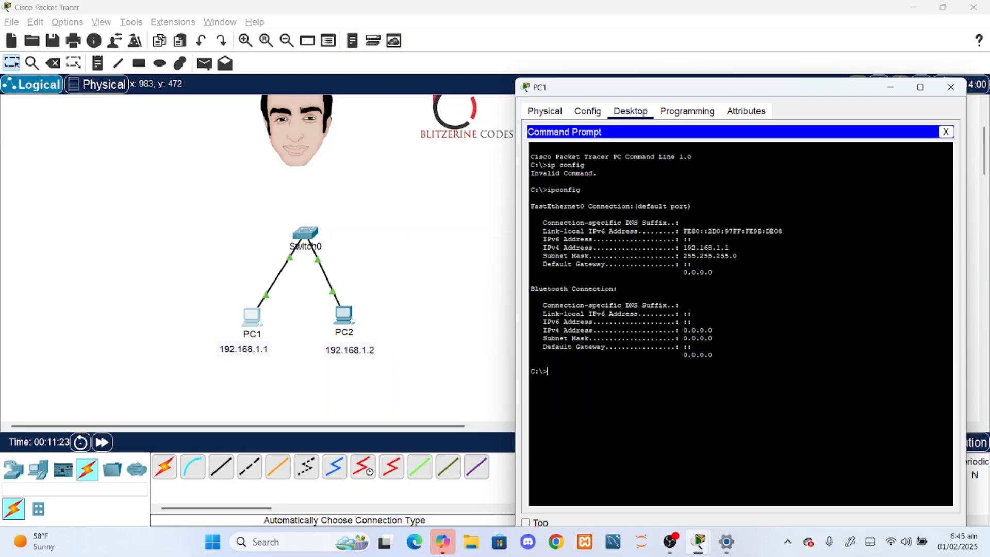
- Ping 192.168.1.2 from PC1's Command Prompt and close the PC1 window
drag(703, 247, 721, 247)
click(728, 248)
key(Return)
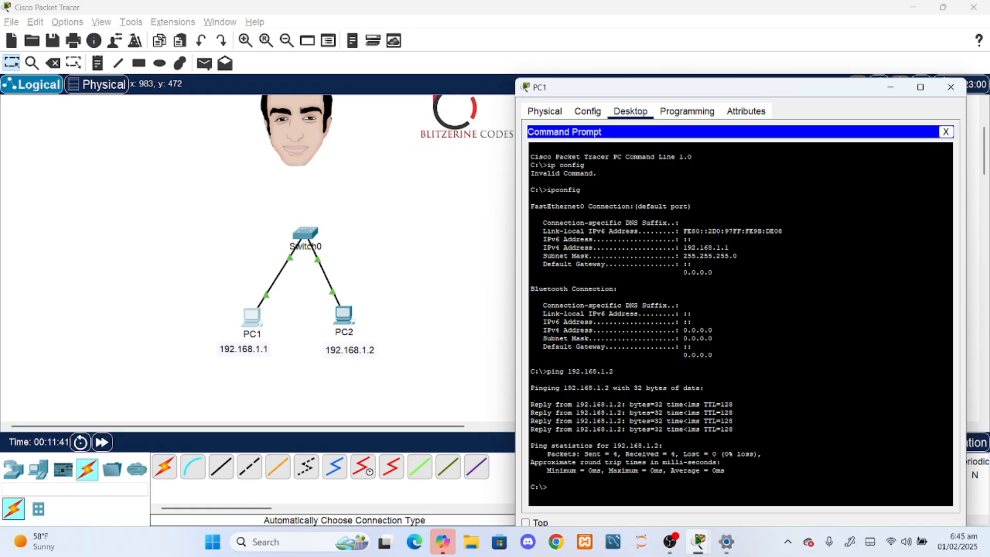
click(950, 87)
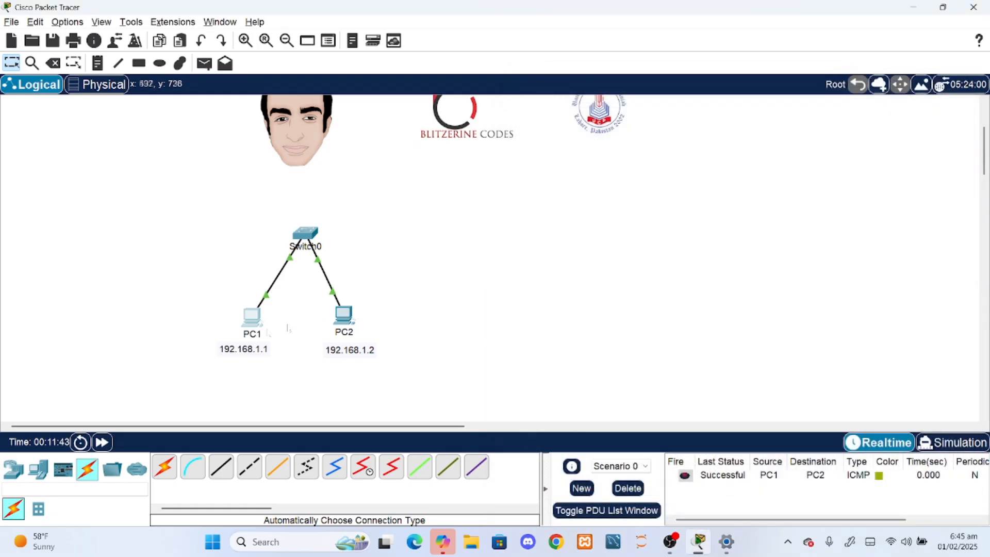
- Ping 192.168.1.1 from PC2's Command Prompt and close the PC2 window
click(343, 314)
click(669, 143)
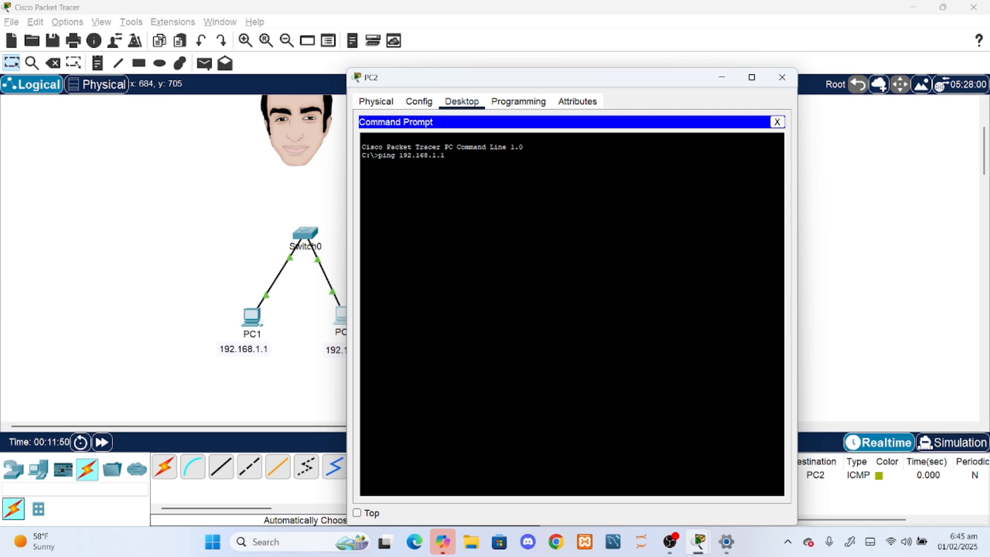
text(ping 192.168.1.1)
drag(681, 81, 795, 98)
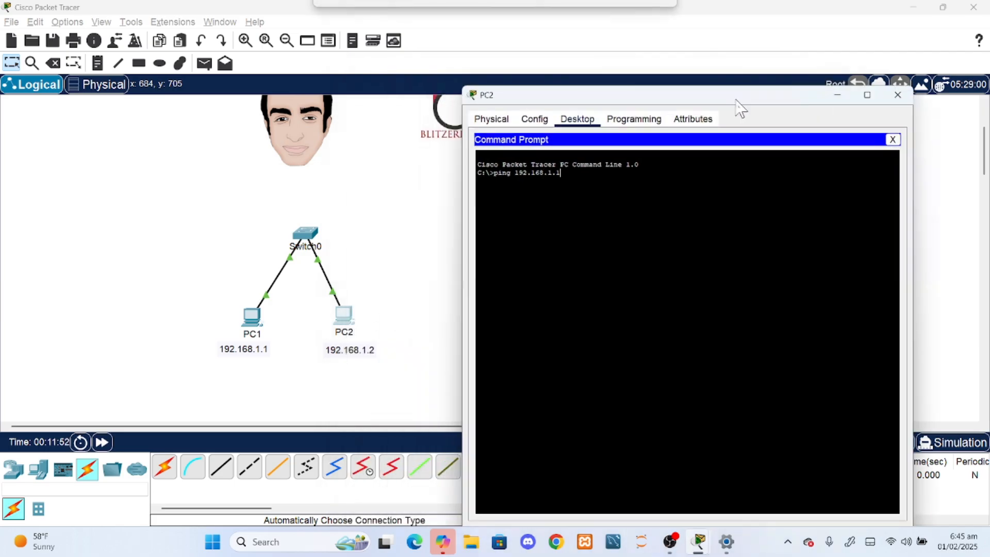
key(Return)
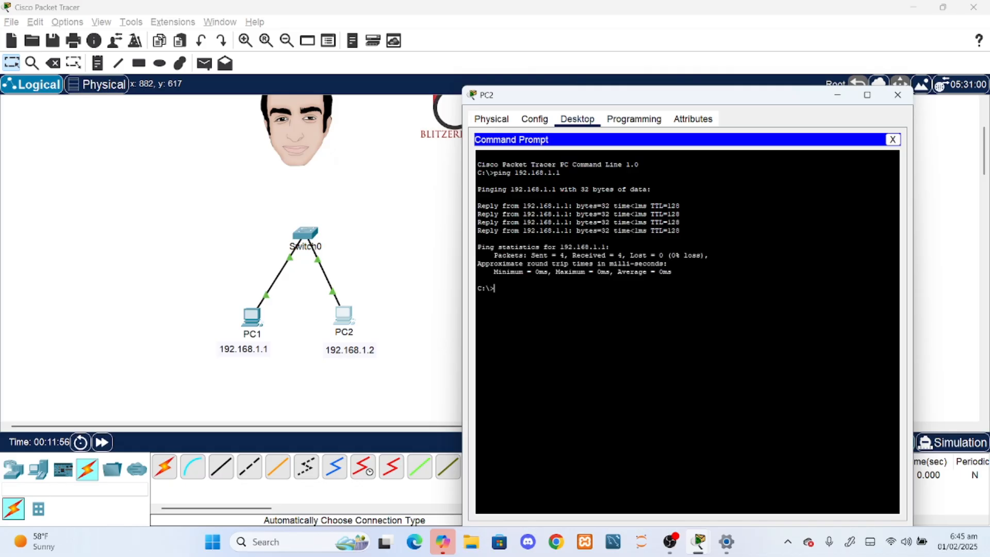
click(897, 94)
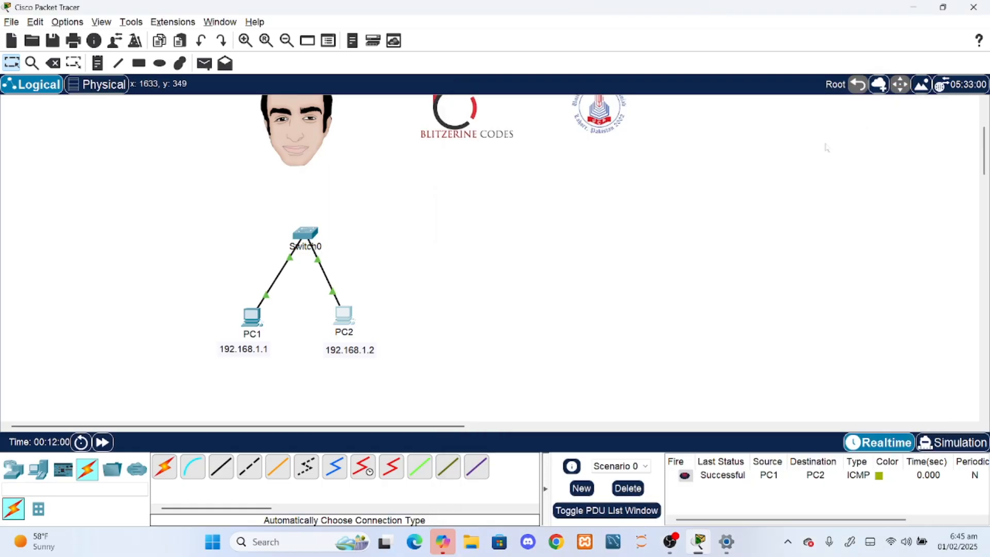
- Add a third PC to the workspace, to the right of PC2
click(38, 469)
drag(164, 466, 469, 330)
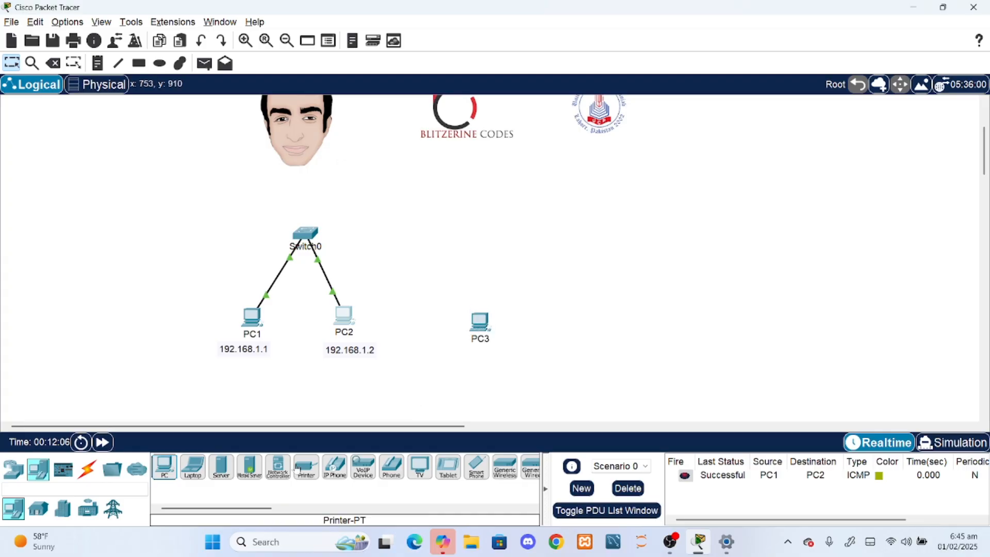
click(138, 62)
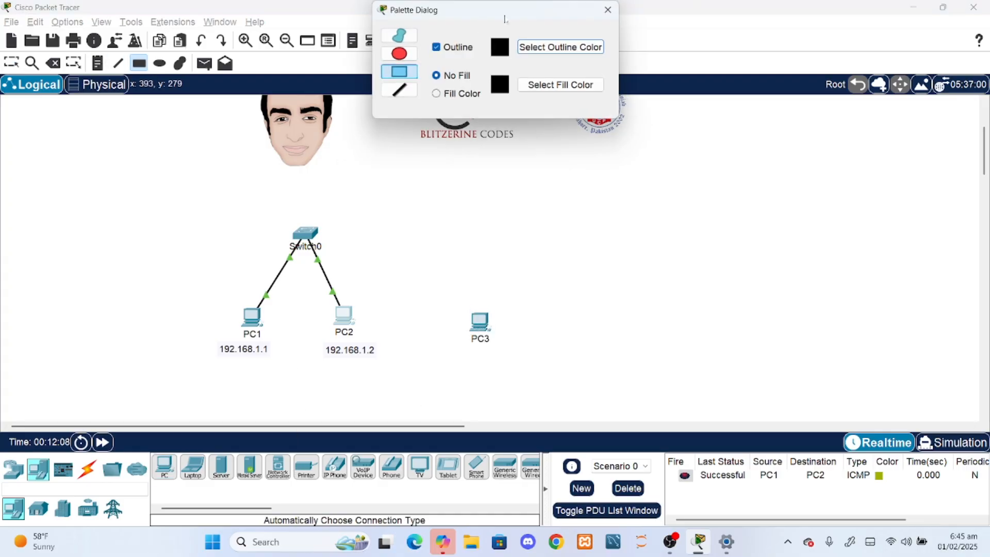
click(608, 10)
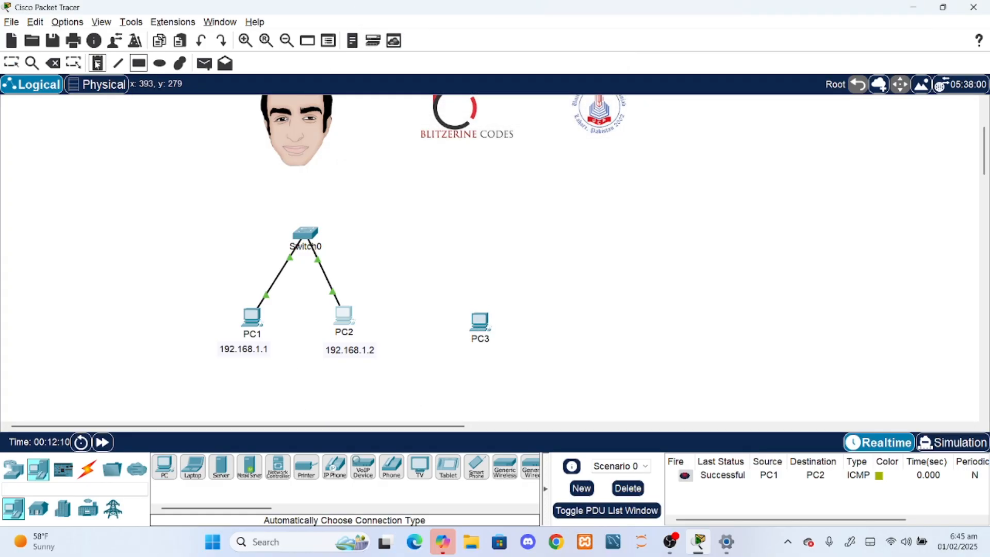
- Add a text note with the network address 192.168.1.0 and centre it beneath the PC1 and PC2 address notes
click(240, 372)
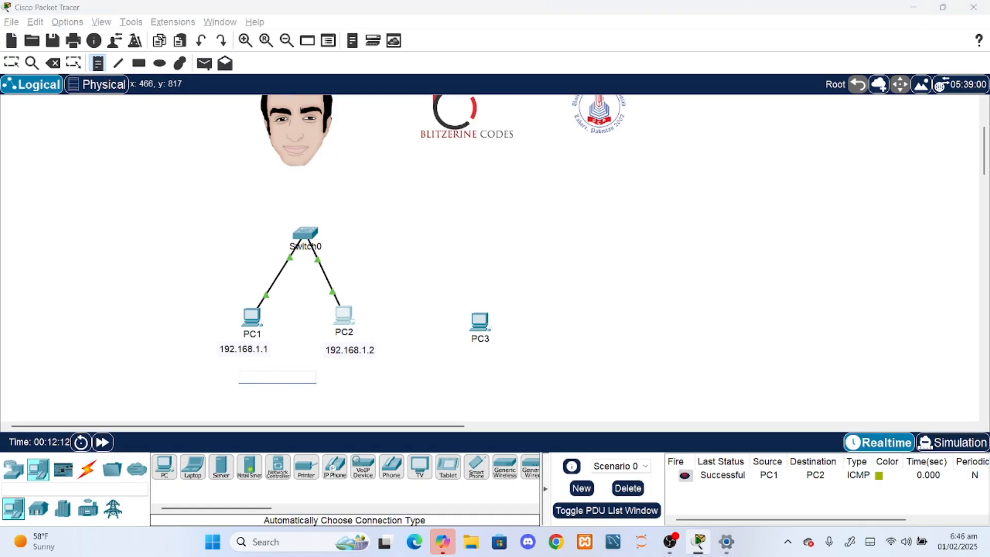
text(192.168.1.0)
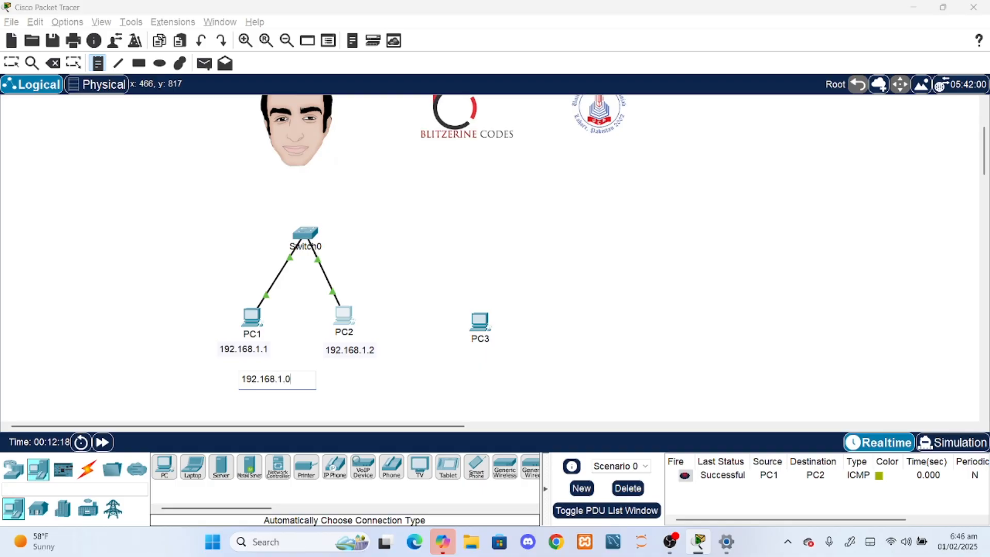
click(288, 356)
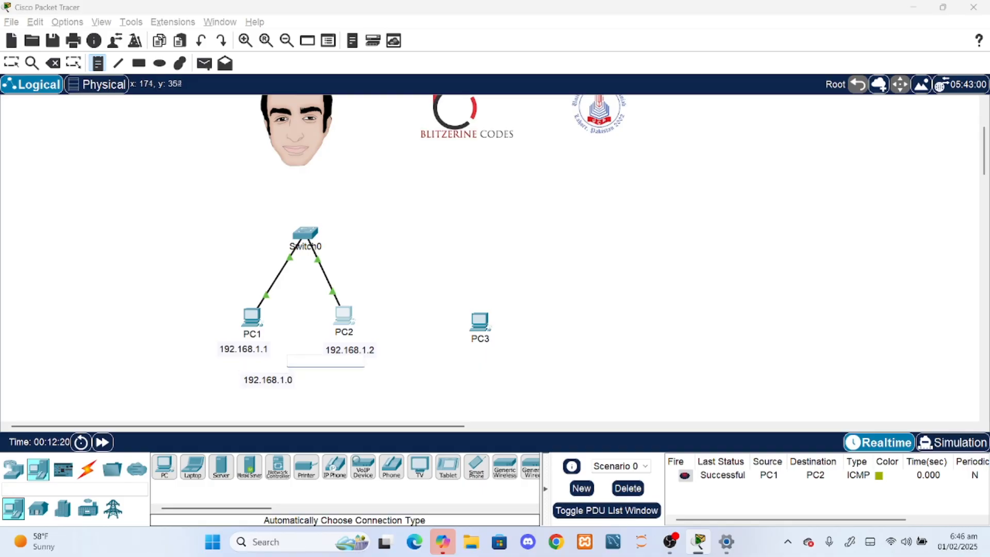
click(12, 63)
drag(269, 382, 297, 379)
- Add a text note reading 192.168.2.1 beneath PC3
click(97, 62)
click(464, 367)
text(192.168.2.1)
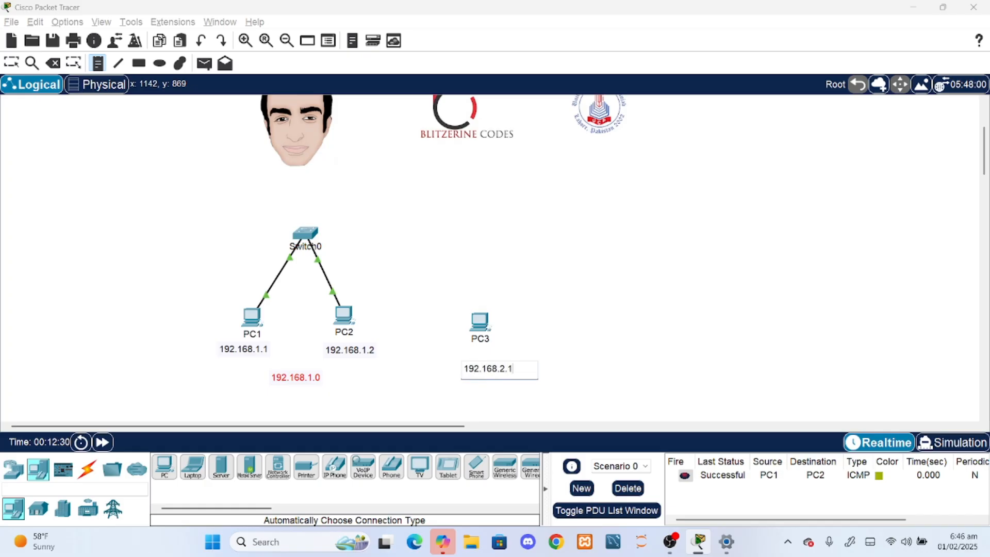
click(546, 326)
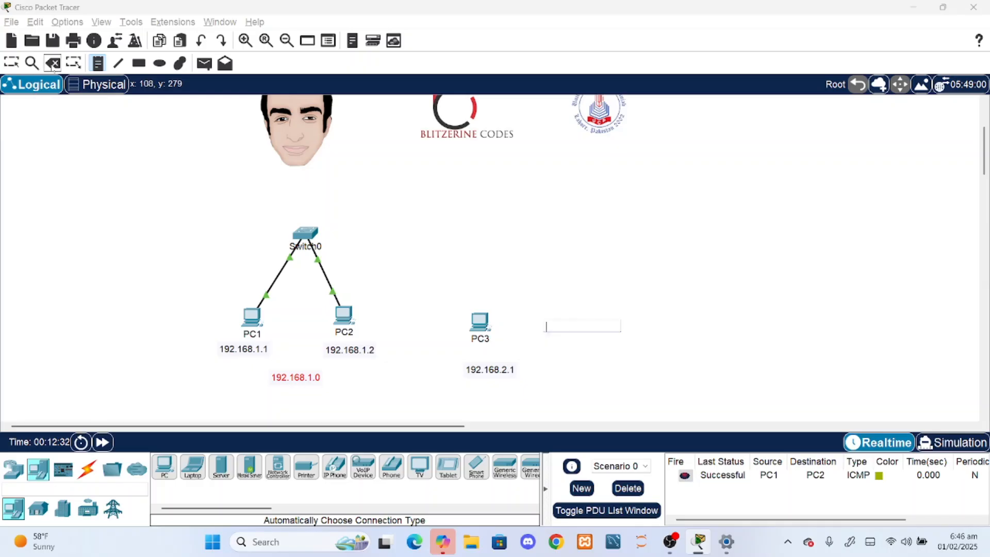
- Connect PC3 to Switch0 with an automatically chosen cable type
click(87, 468)
click(483, 324)
click(308, 235)
- Give PC3 the static IPv4 address 192.168.2.1 with subnet mask 255.255.255.0 and close its configuration window
double_click(482, 375)
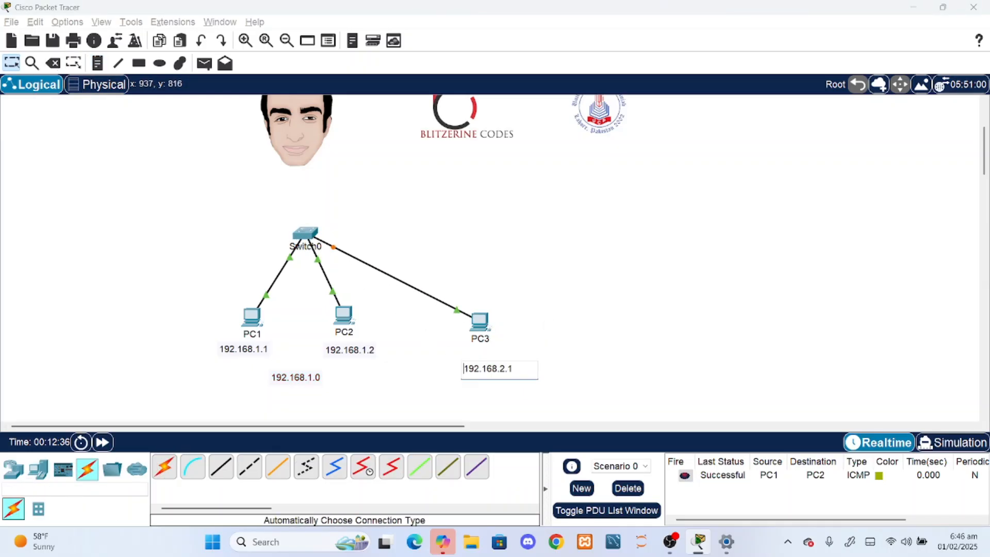
click(480, 320)
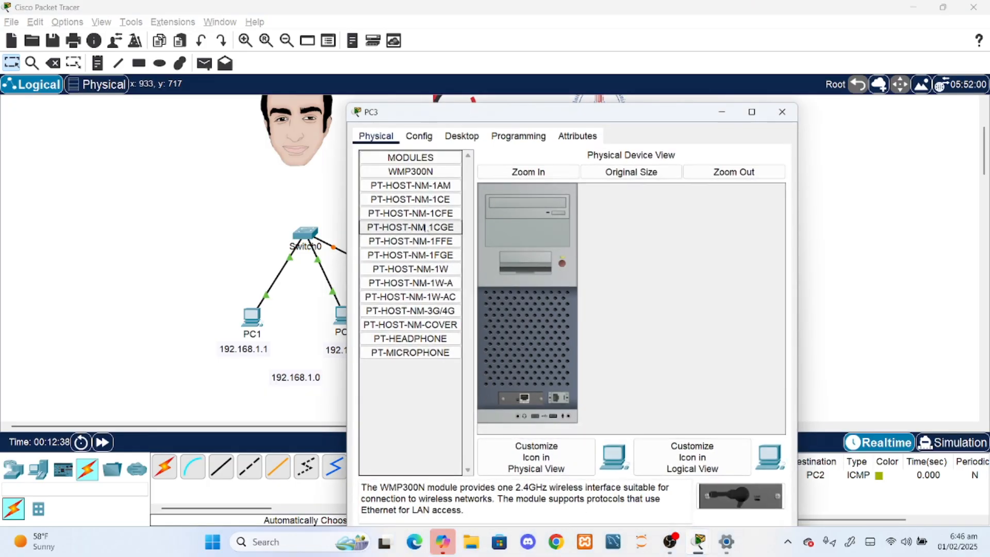
click(462, 136)
click(390, 192)
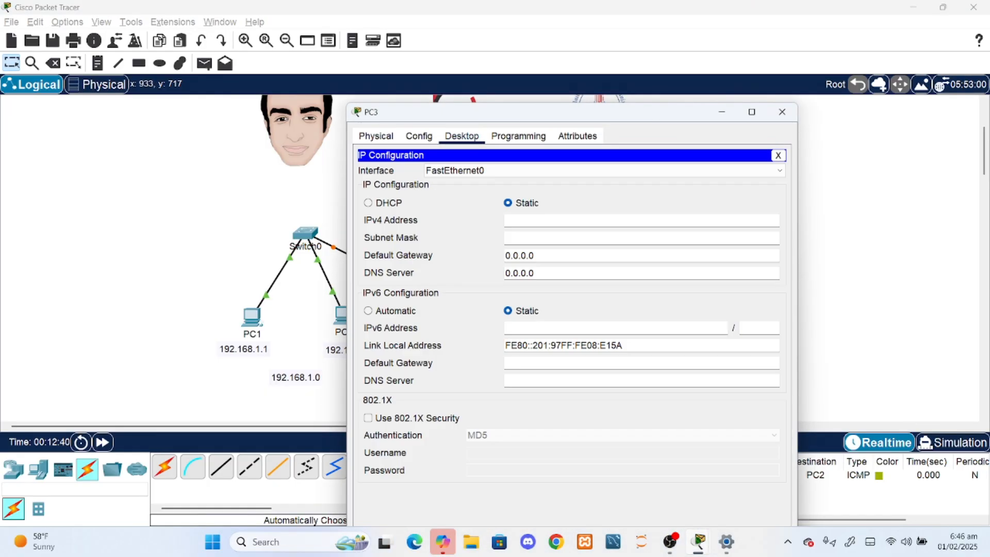
text(192.168.2.1)
key(Tab)
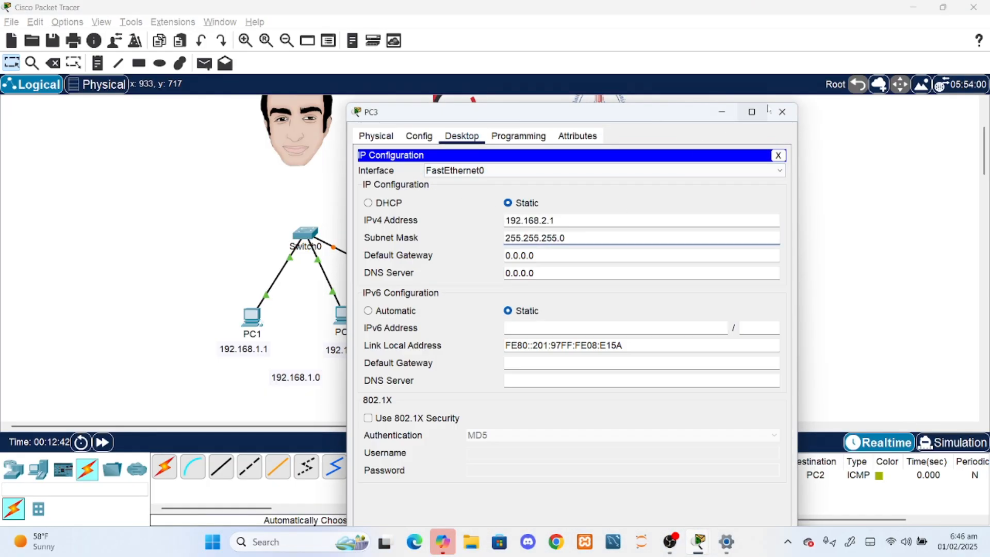
click(782, 112)
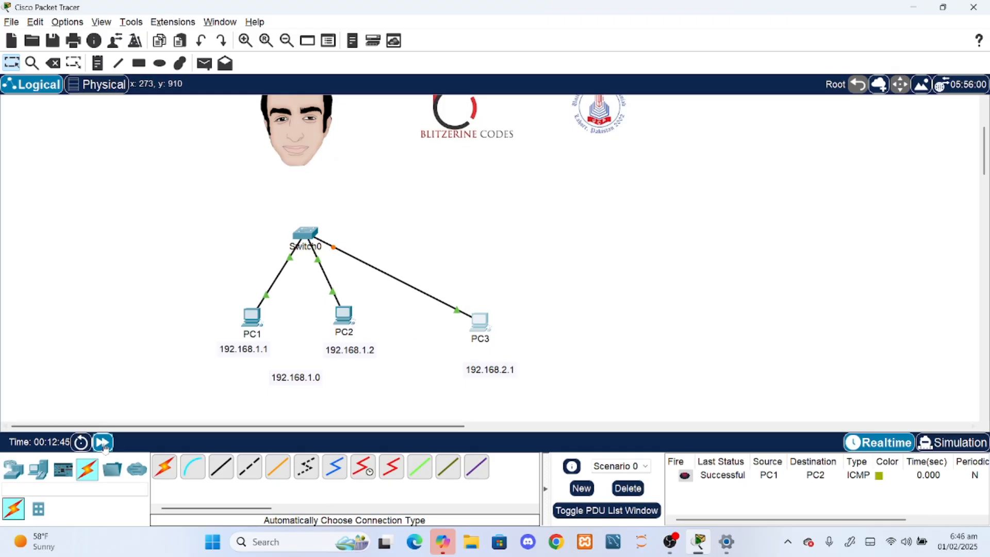
- Send a simple PDU from PC2 to PC3 and play the packets in Simulation mode
key(p)
click(340, 312)
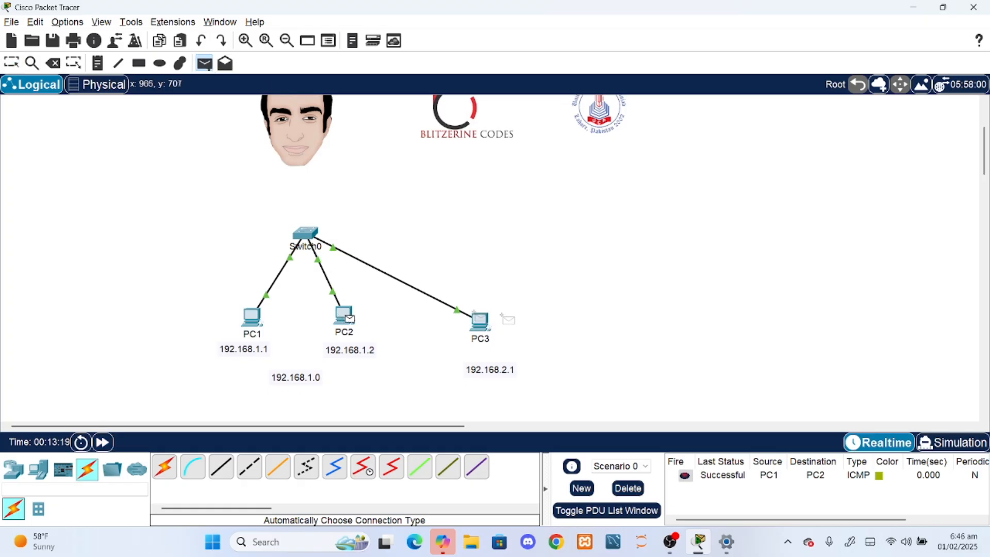
click(479, 321)
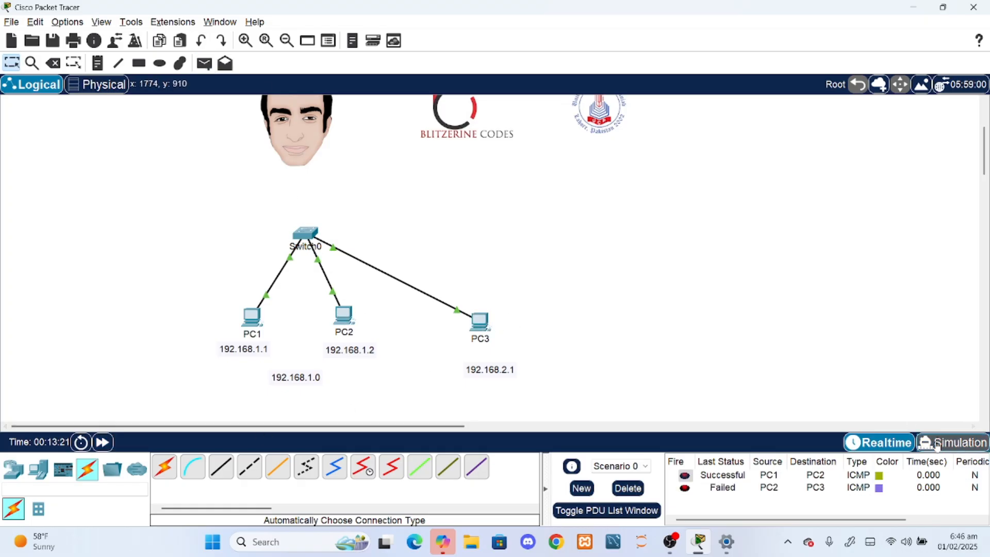
click(951, 442)
click(224, 442)
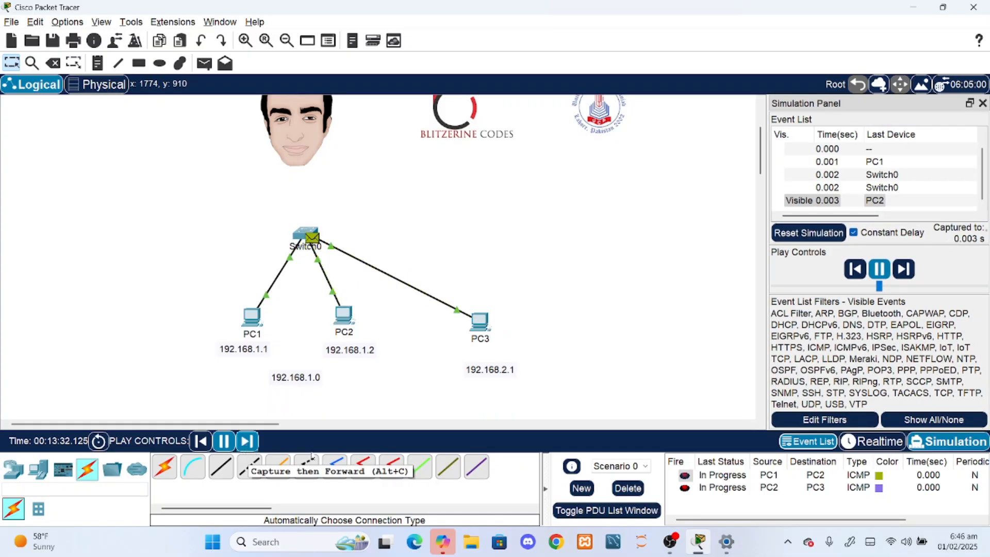
- Clear the scenario's PDUs and run a new simple PDU test from PC2 to PC3 in Simulation mode
click(639, 490)
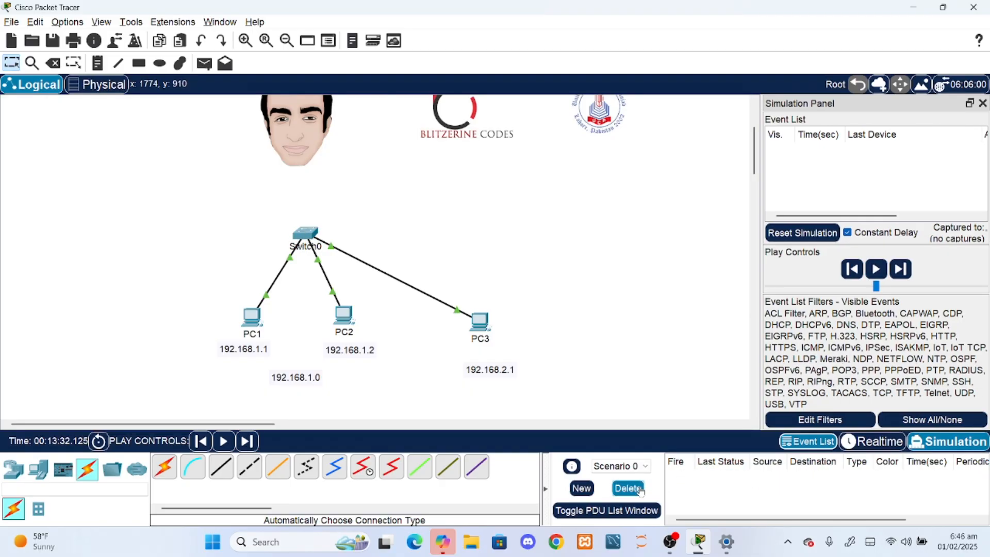
click(204, 63)
click(344, 314)
click(478, 322)
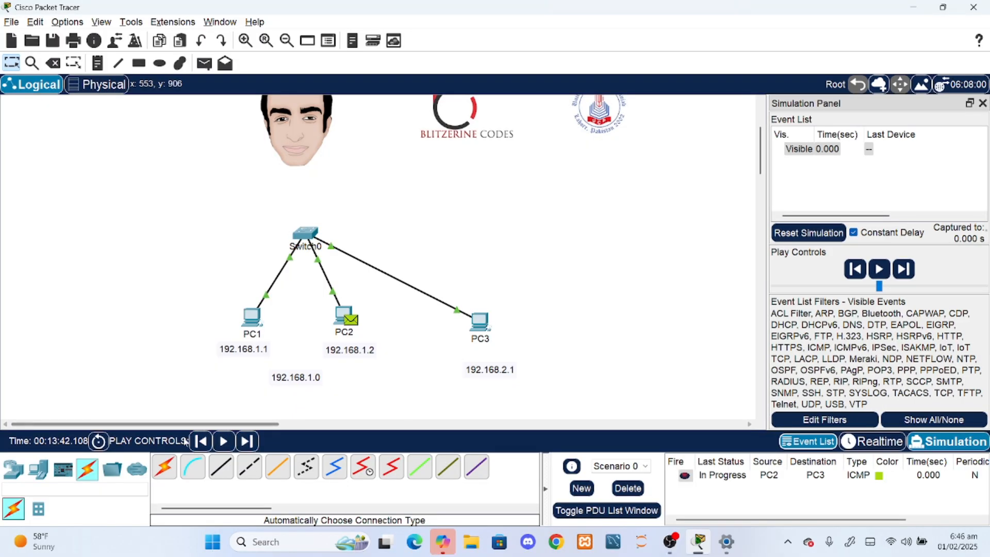
click(223, 441)
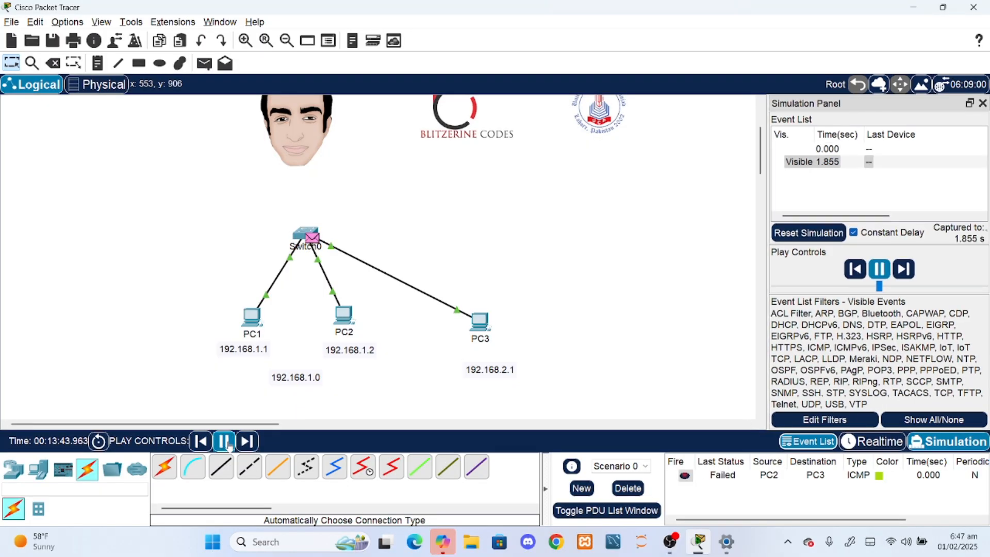
click(258, 442)
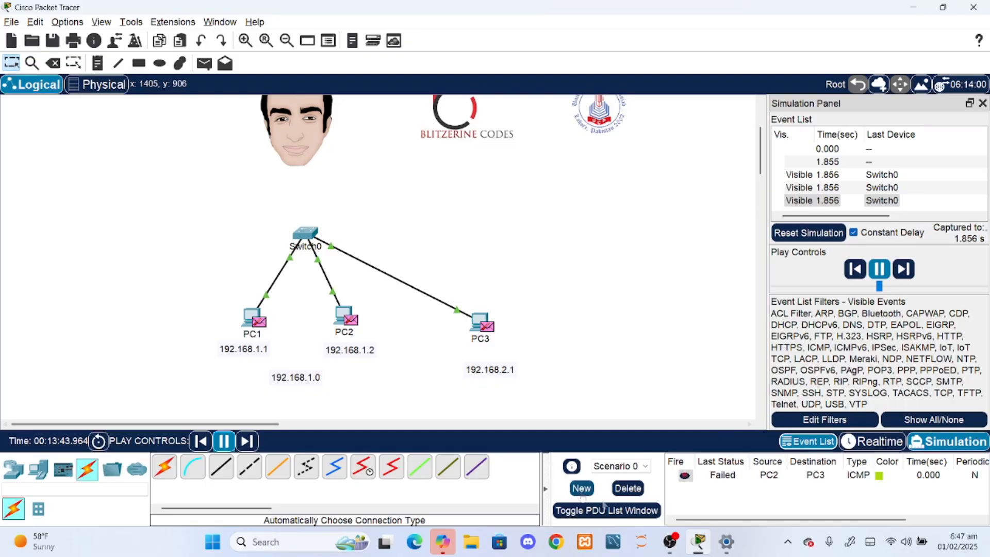
- Delete the PC2-to-PC3 test PDU from the scenario and switch back to Realtime mode
click(627, 487)
click(872, 442)
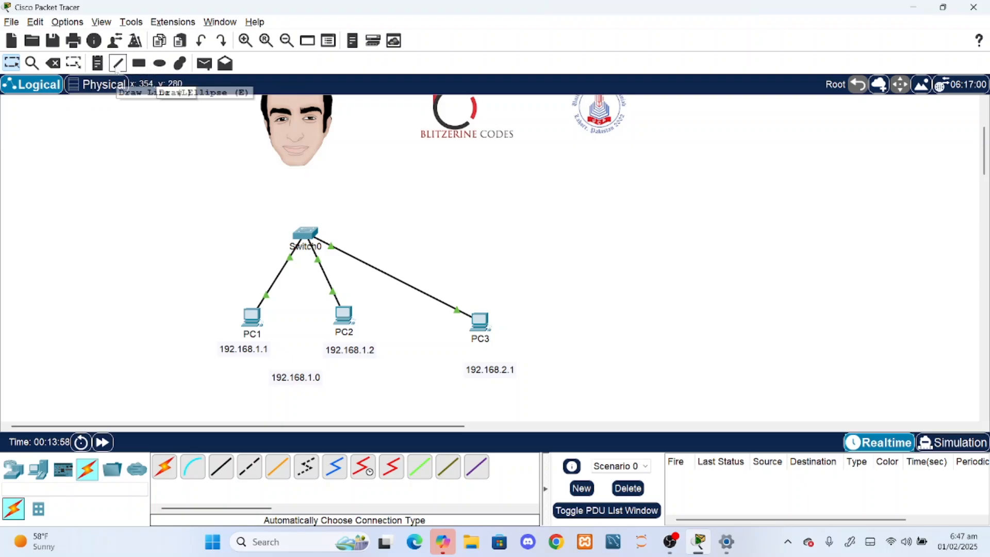
- Add a two-line text note reading NETWORK ID and 192.168.2.0 beneath PC3's address label, and copy its text
click(97, 63)
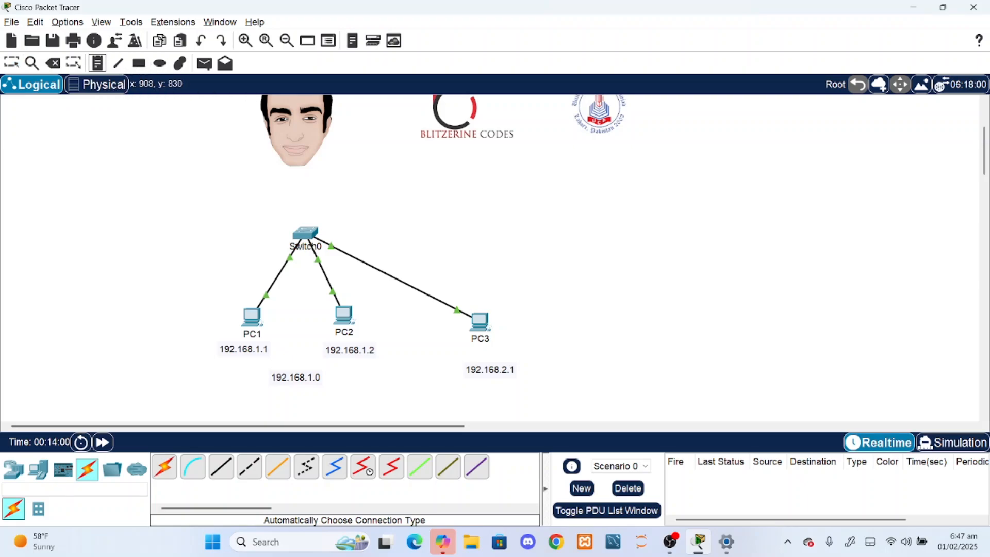
click(467, 379)
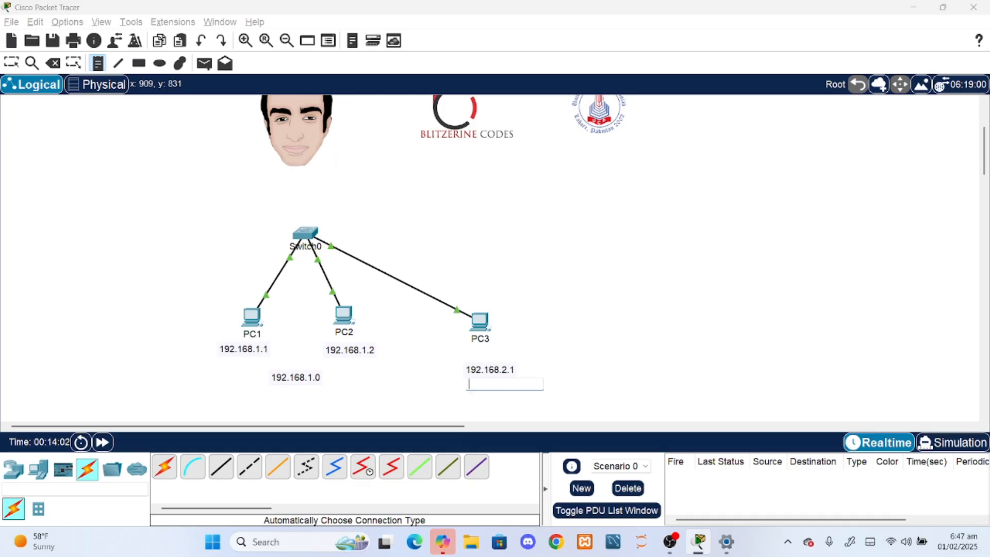
text(129)
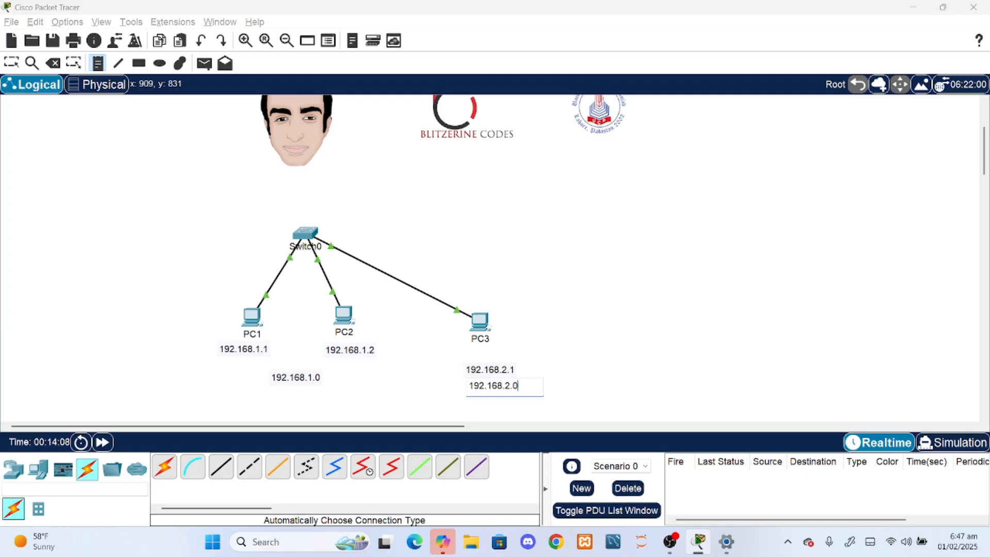
key(Return)
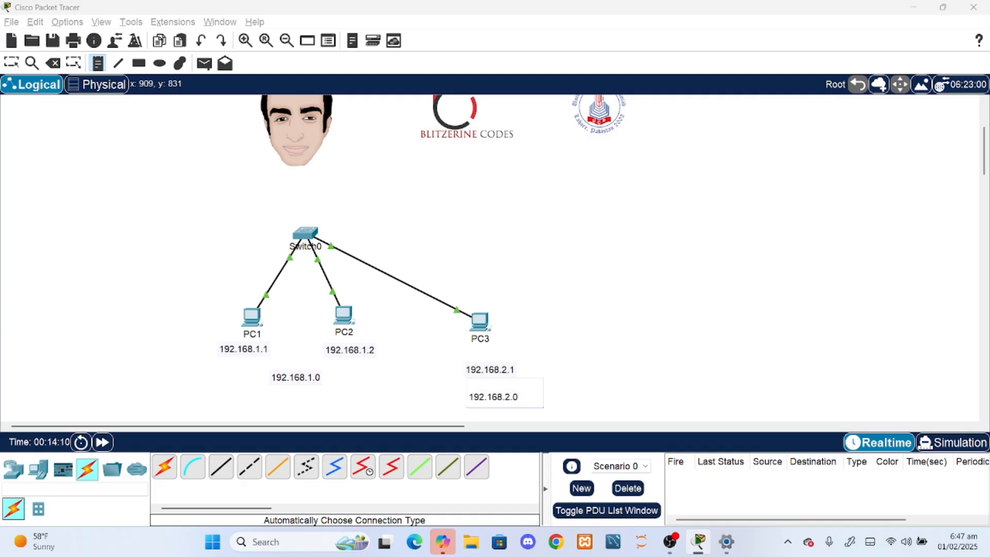
text(NETWORK ID)
key(ctrl+a)
key(ctrl+c)
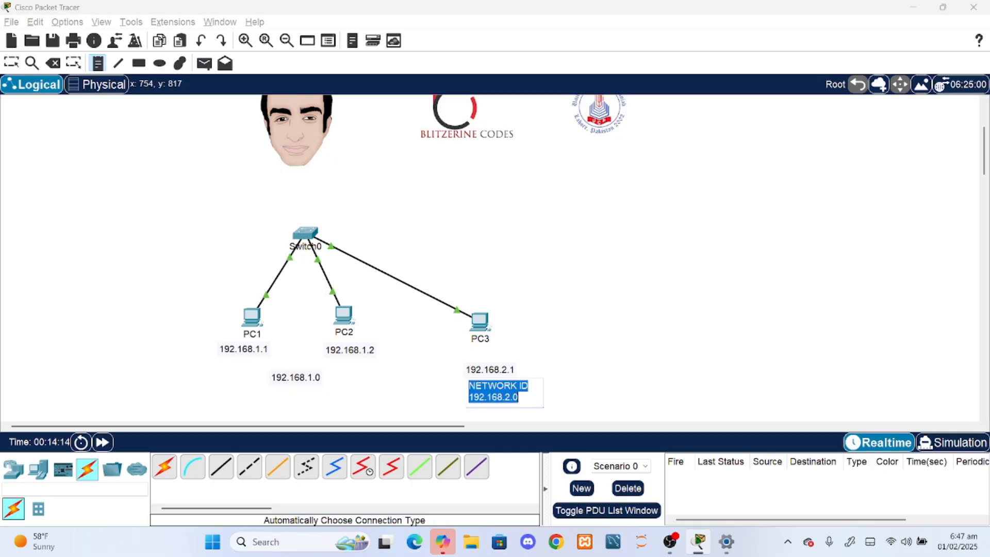
click(386, 373)
click(302, 378)
click(283, 371)
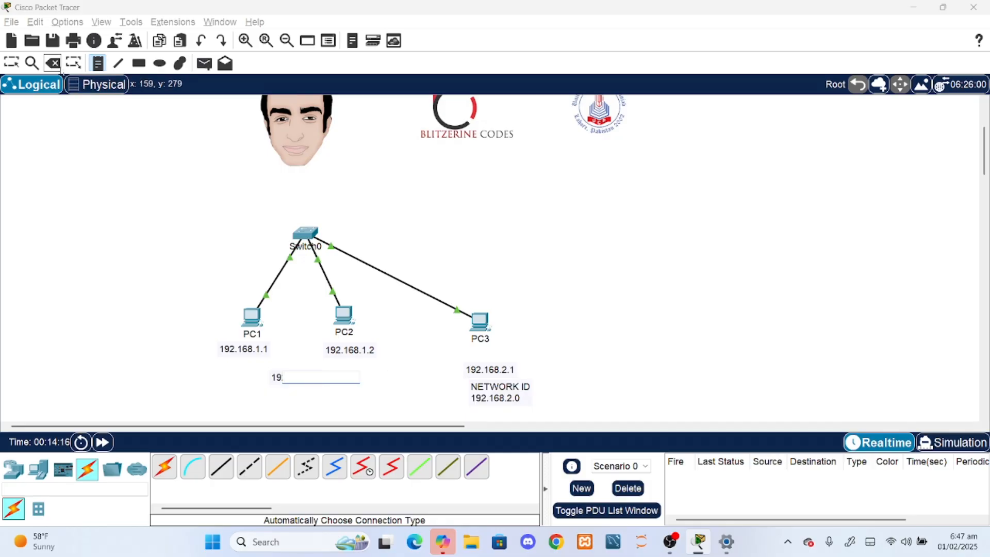
key(Escape)
- Add the heading NETWORK ID on a line above 192.168.1.0 in the note beneath PC1 and PC2
double_click(294, 376)
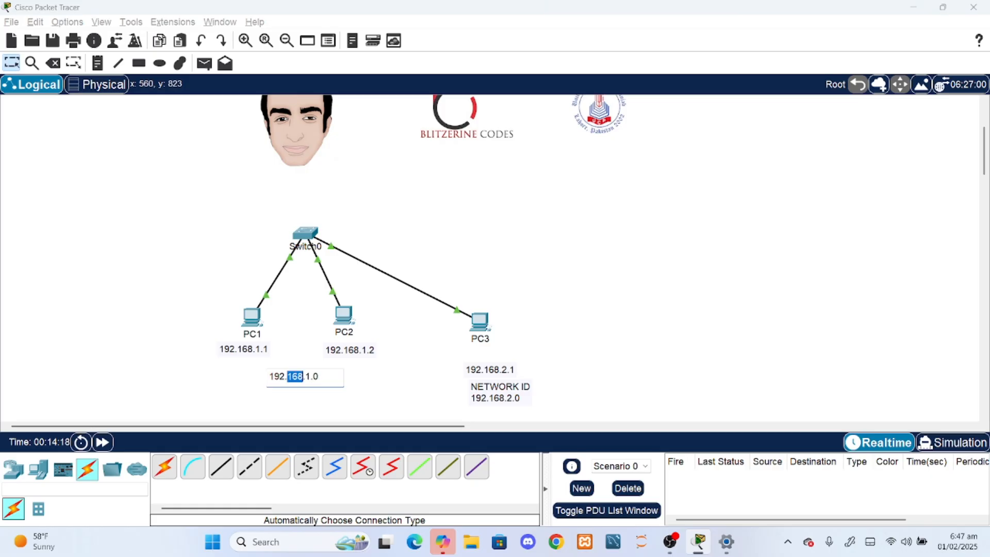
click(269, 377)
key(Return)
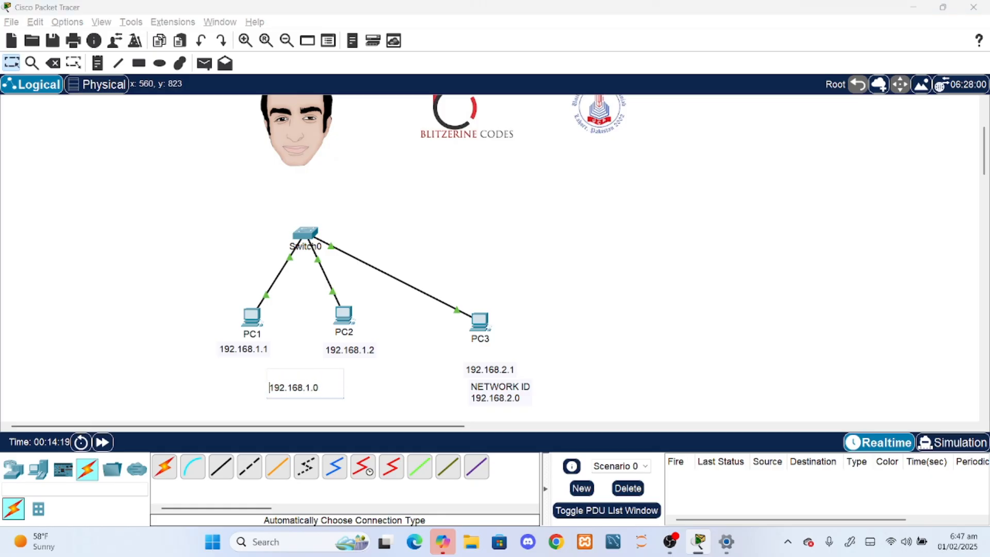
key(ctrl+v)
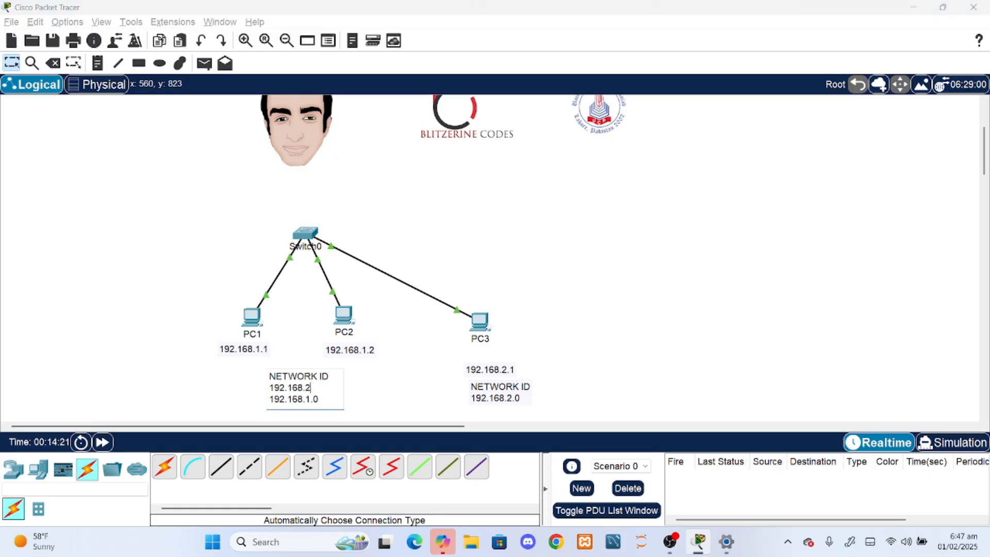
key(BackSpace)
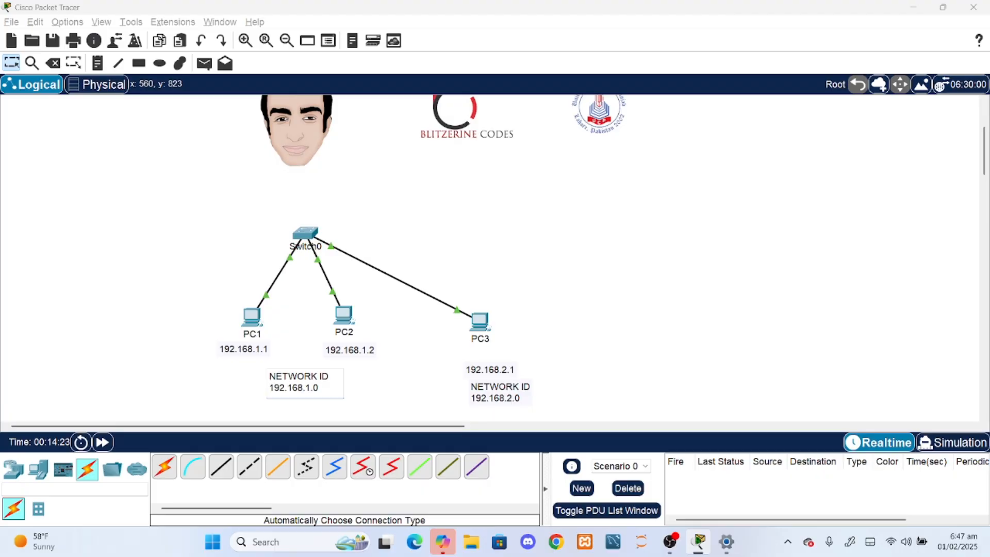
click(315, 296)
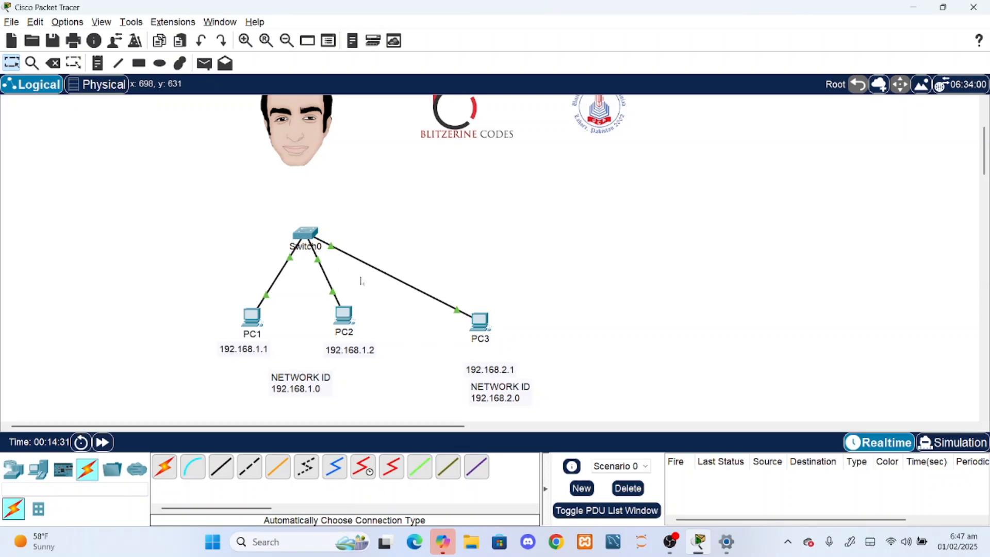
- Delete the cable between Switch0 and PC3
key(Delete)
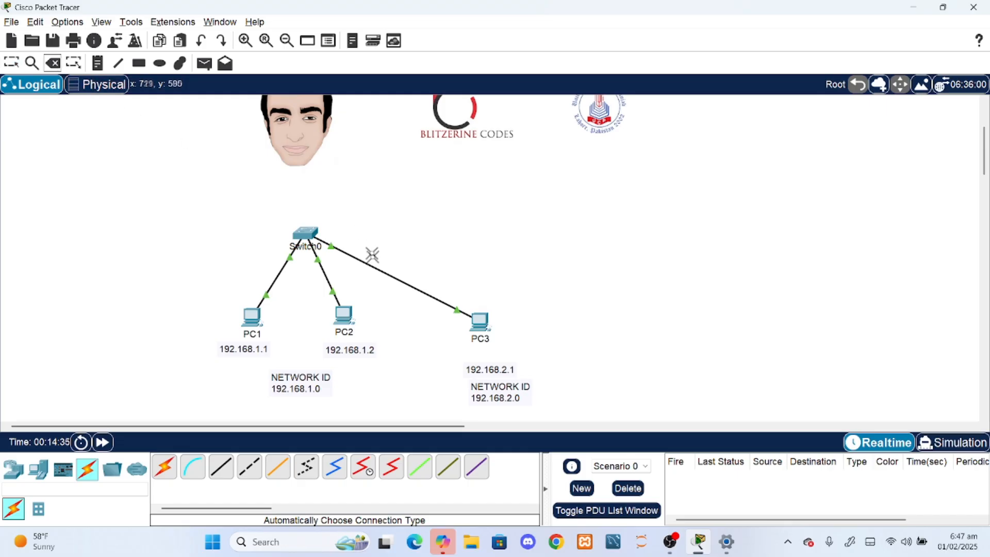
click(373, 265)
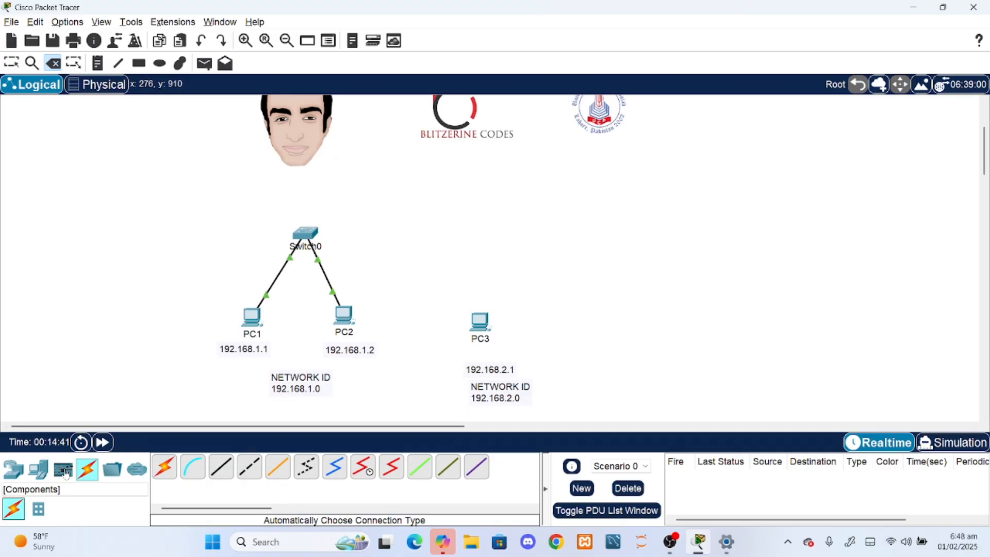
- Place a generic Router-PT router in the workspace just above Switch0
click(38, 469)
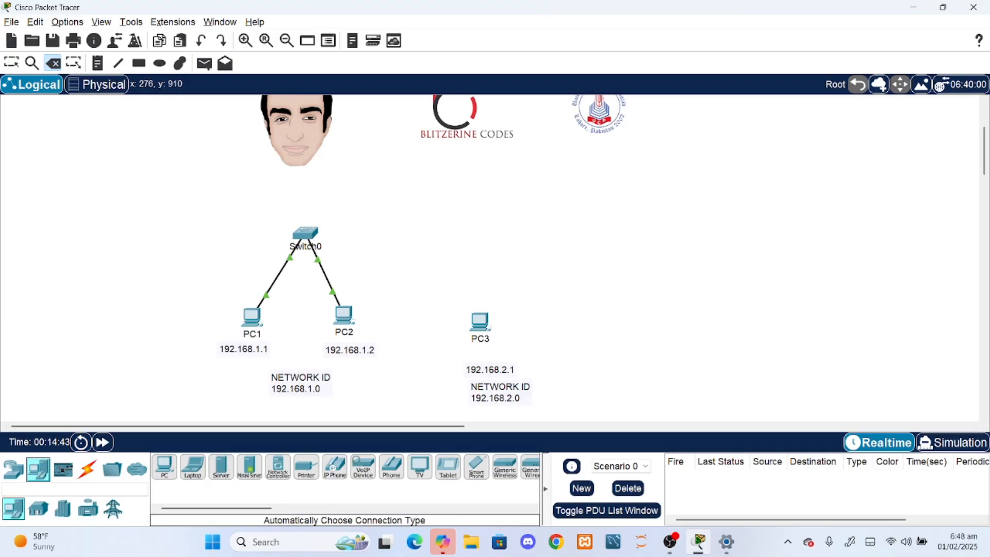
click(13, 469)
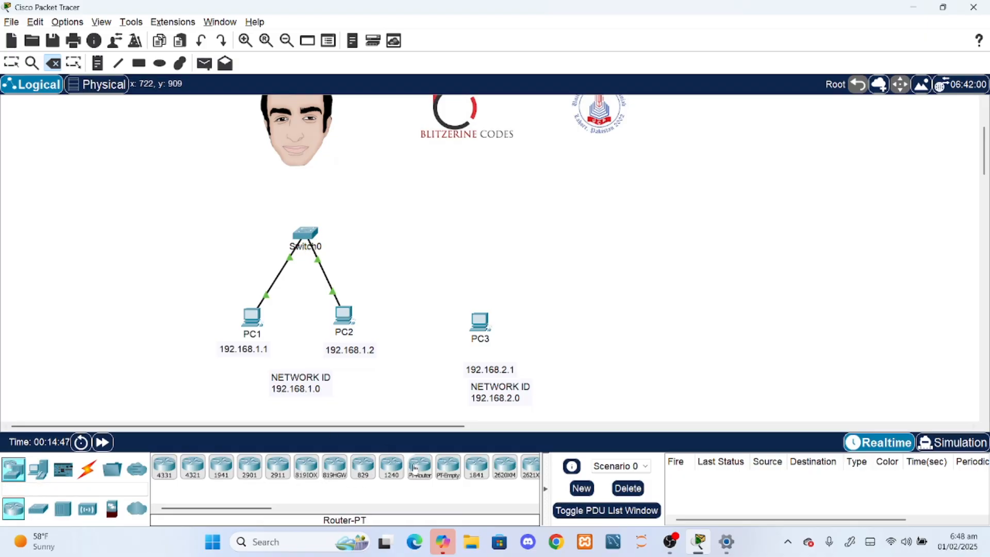
click(427, 473)
click(337, 181)
- Connect Switch0 to Router0 with an automatically chosen cable type and fast-forward the network time
click(87, 469)
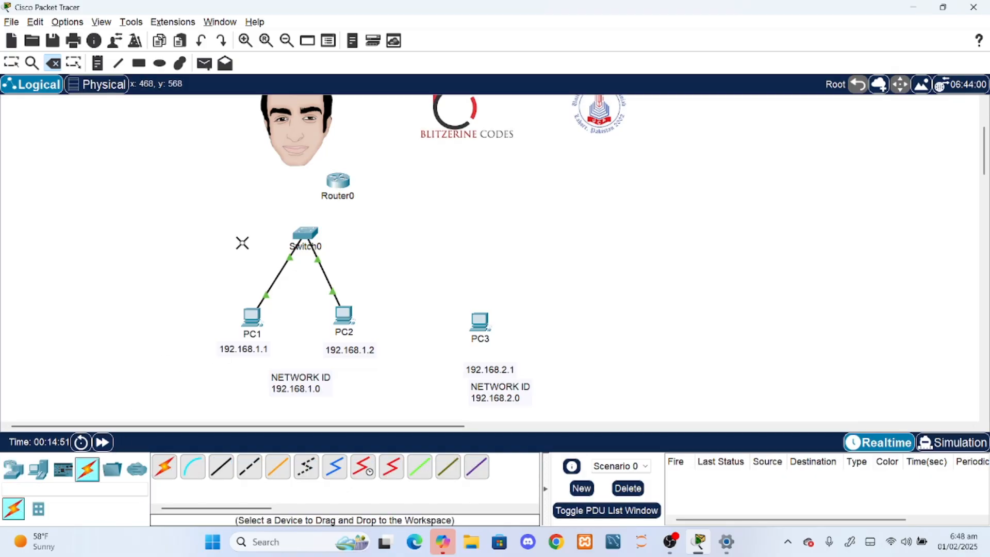
click(305, 235)
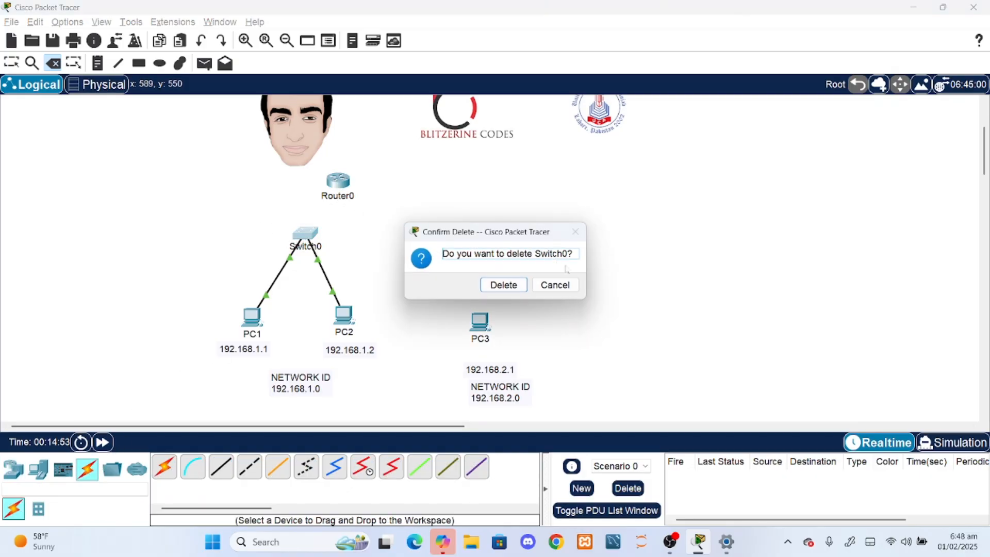
click(561, 284)
click(11, 62)
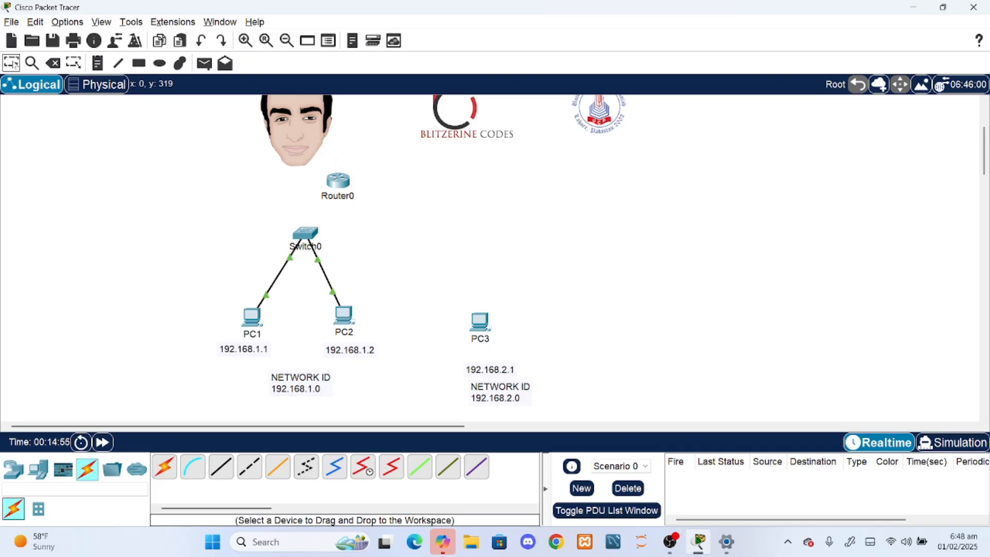
click(164, 466)
click(305, 234)
click(345, 195)
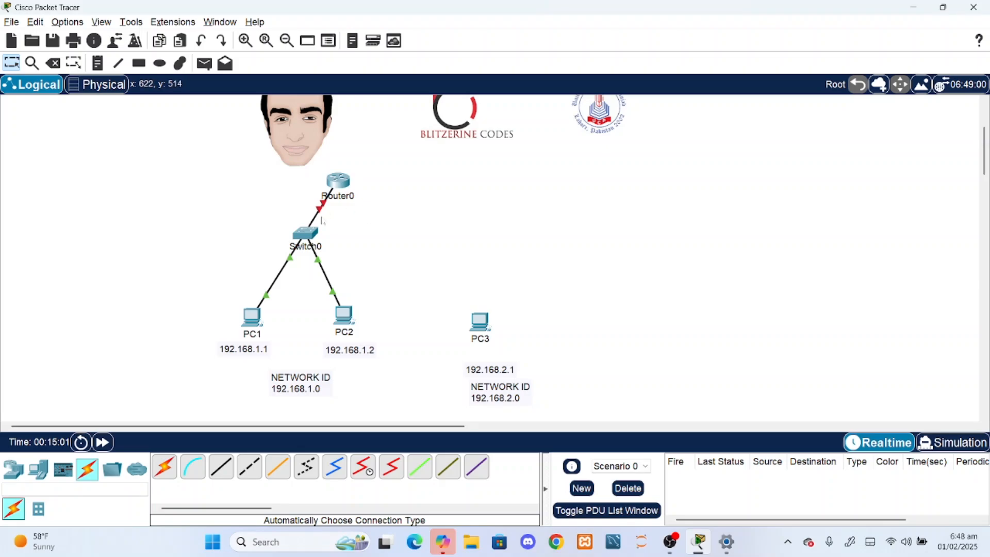
click(110, 443)
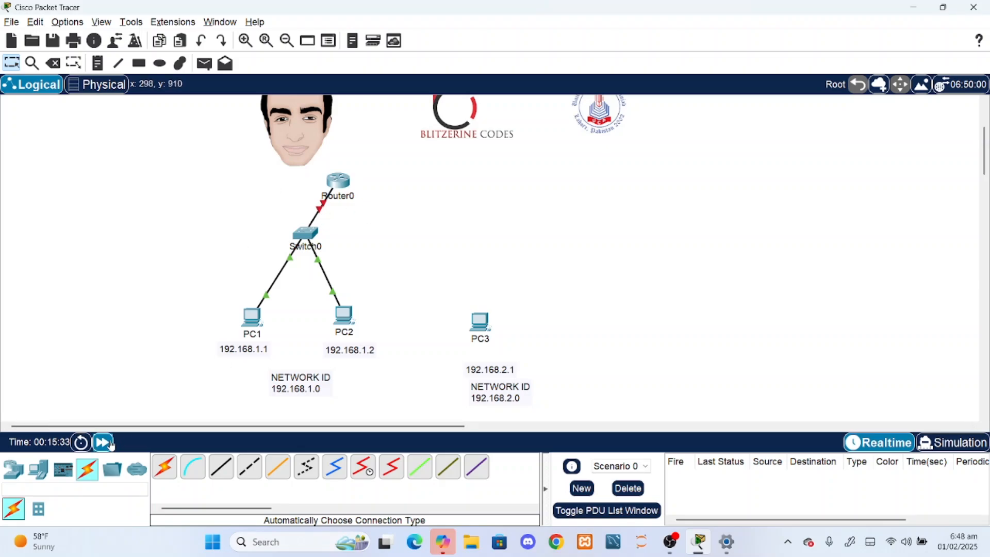
double_click(111, 444)
- Check the settings of Switch0's FastEthernet0/1 and FastEthernet1/1 interfaces, then close its configuration window
click(307, 235)
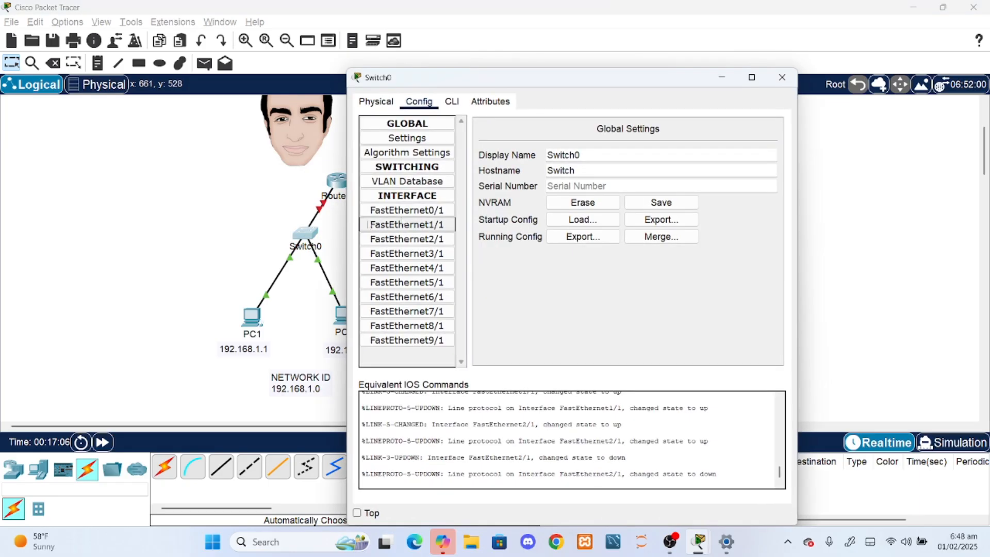
click(418, 215)
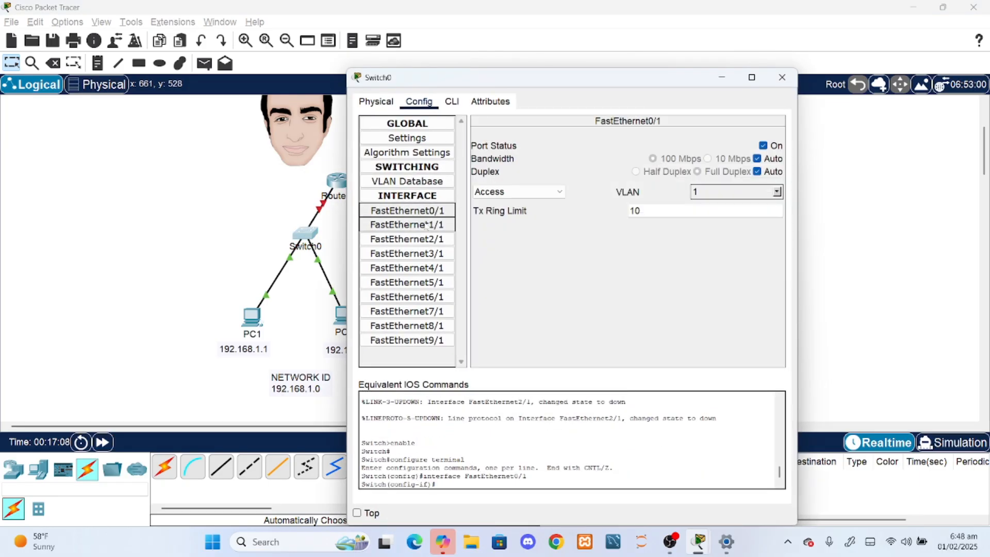
click(406, 224)
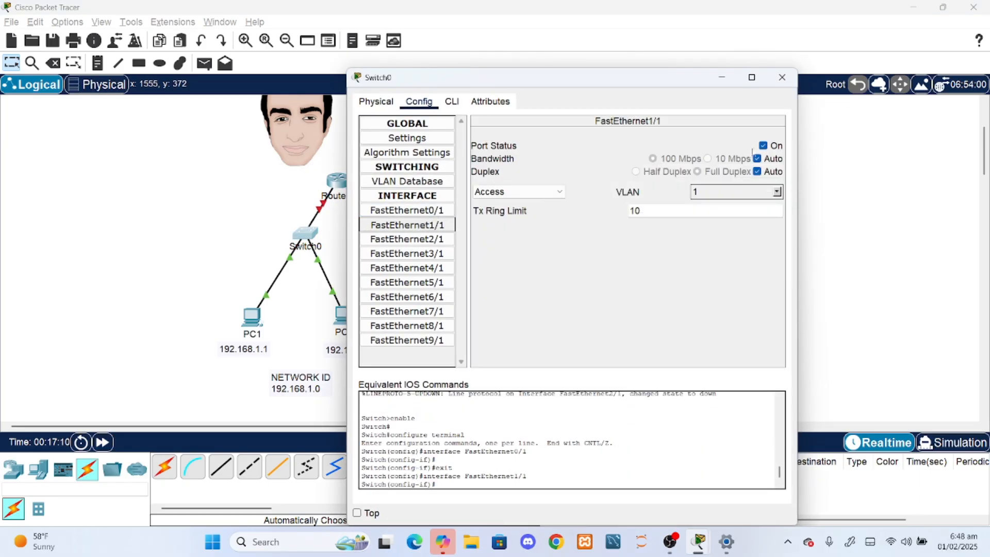
click(782, 77)
- Open Router0's configuration settings, review its available interfaces and close the window
click(340, 183)
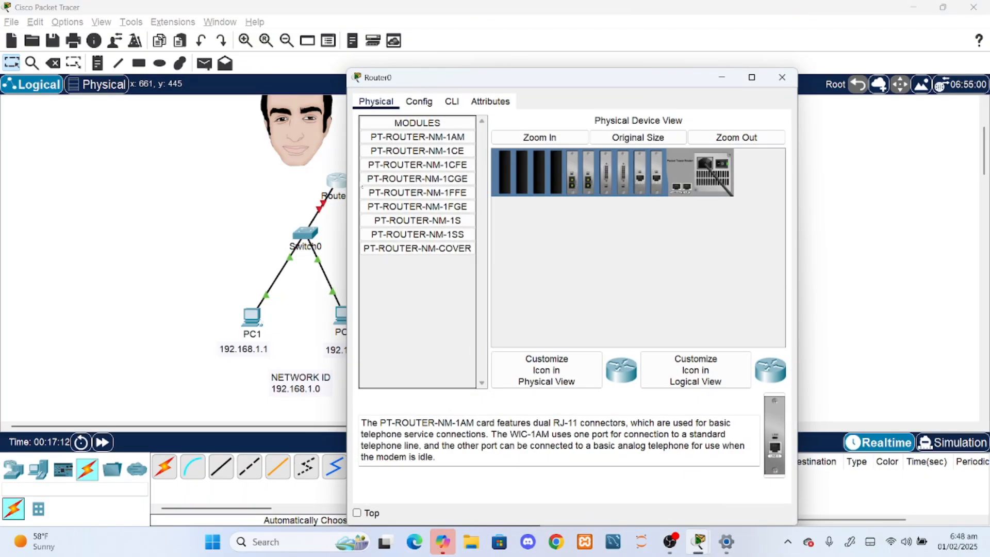
click(418, 102)
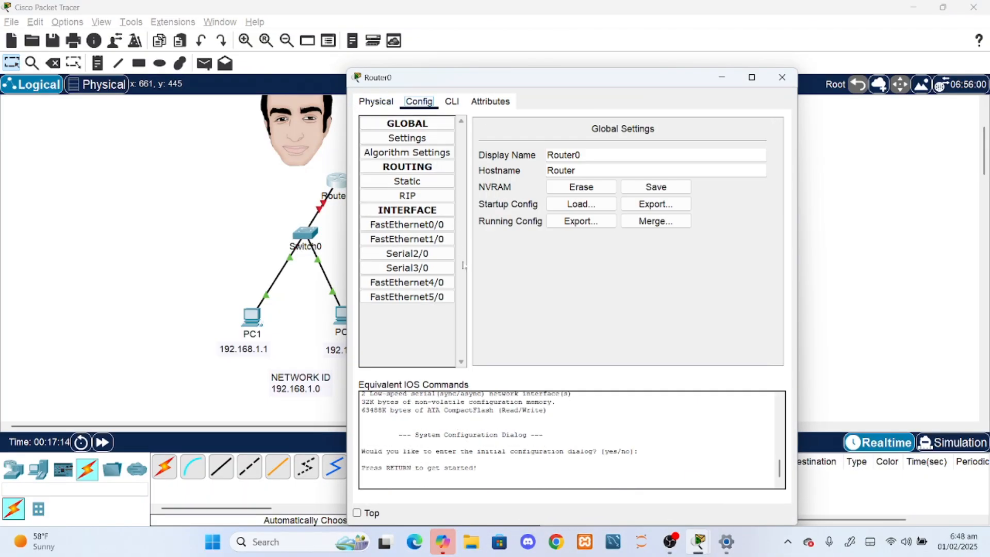
drag(456, 81, 620, 92)
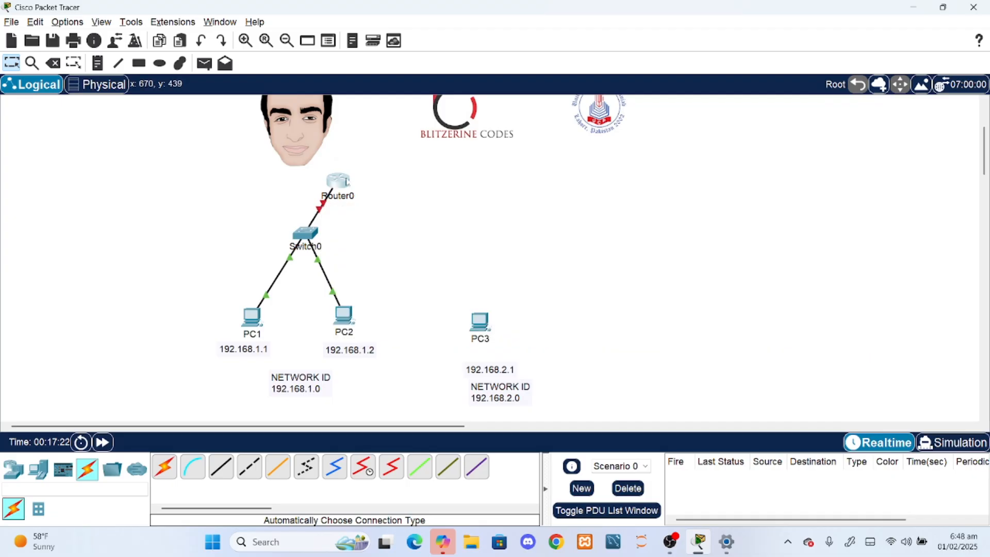
- Move Router0 farther to the right of Switch0 and check the settings of Switch0's linked FastEthernet2/1 port
drag(341, 191, 419, 184)
mouse_move(335, 215)
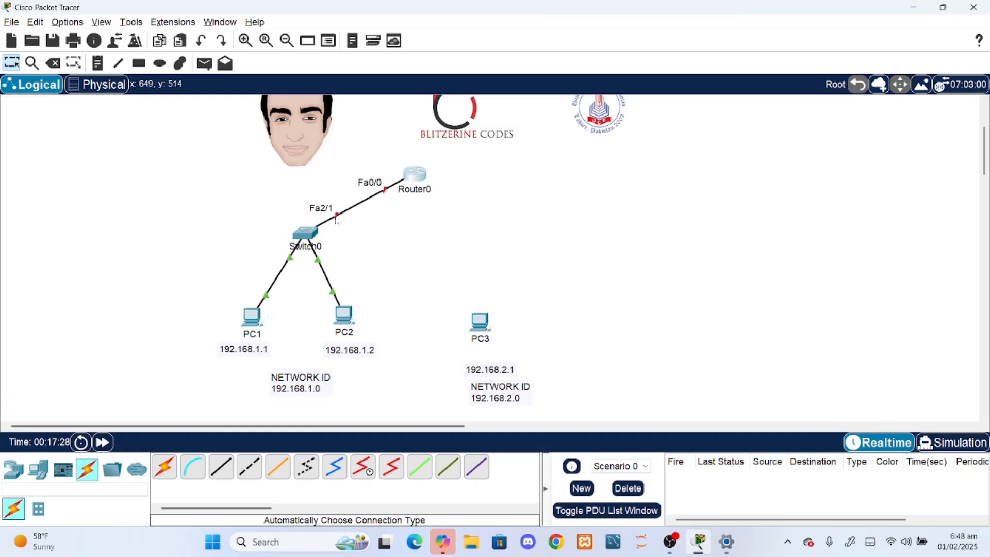
click(410, 181)
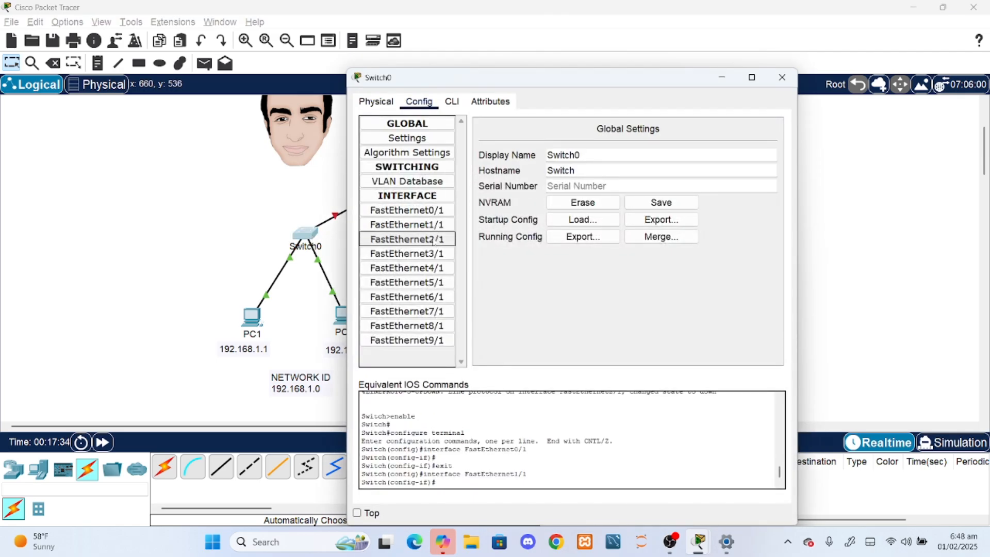
click(406, 239)
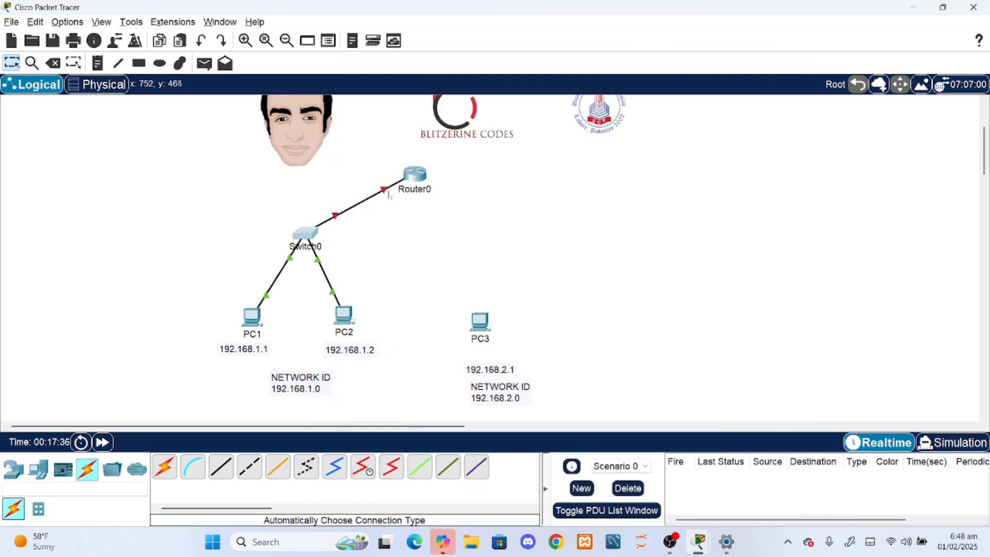
- Turn on Router0's FastEthernet0/0 port facing Switch0, close the configuration window and fast-forward the network time
mouse_move(385, 192)
click(415, 175)
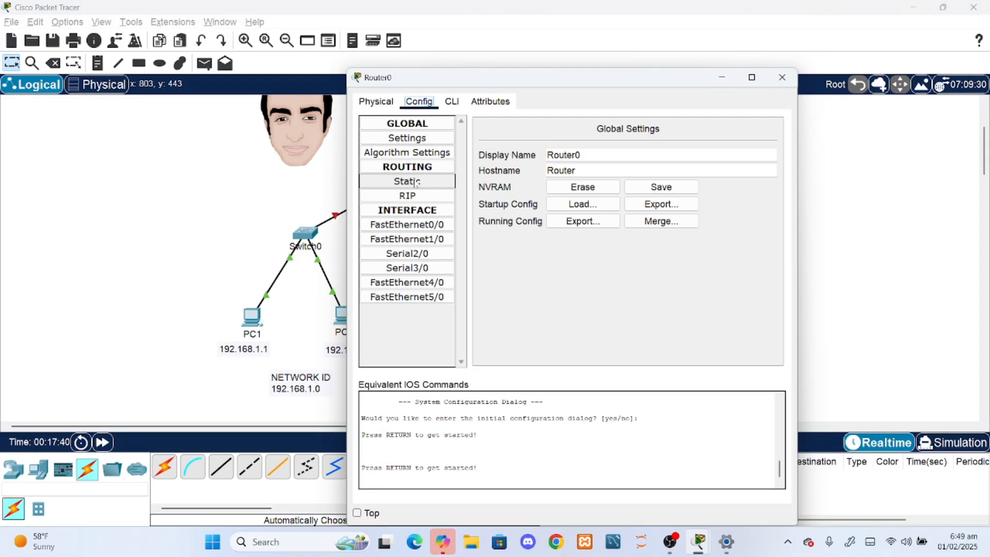
click(424, 225)
click(762, 146)
click(781, 78)
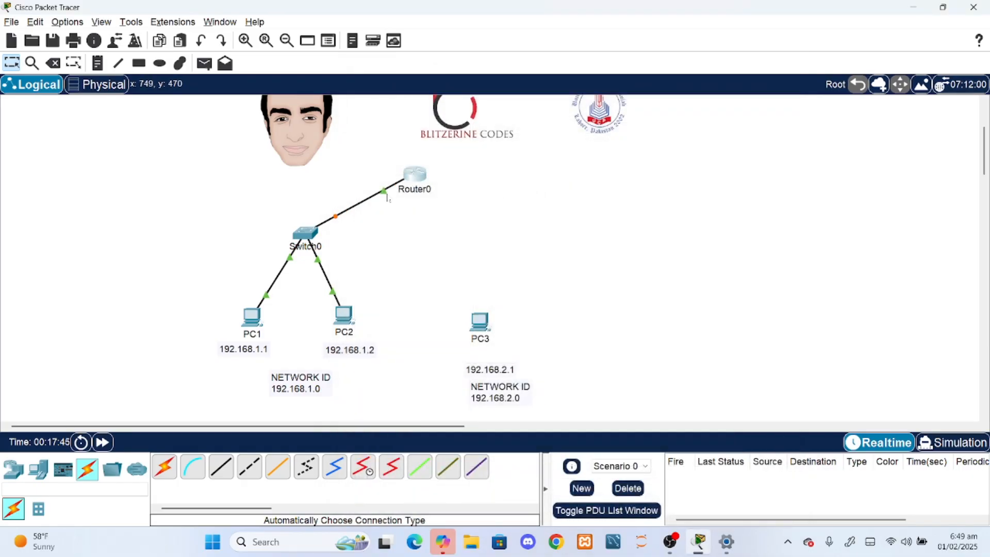
click(102, 441)
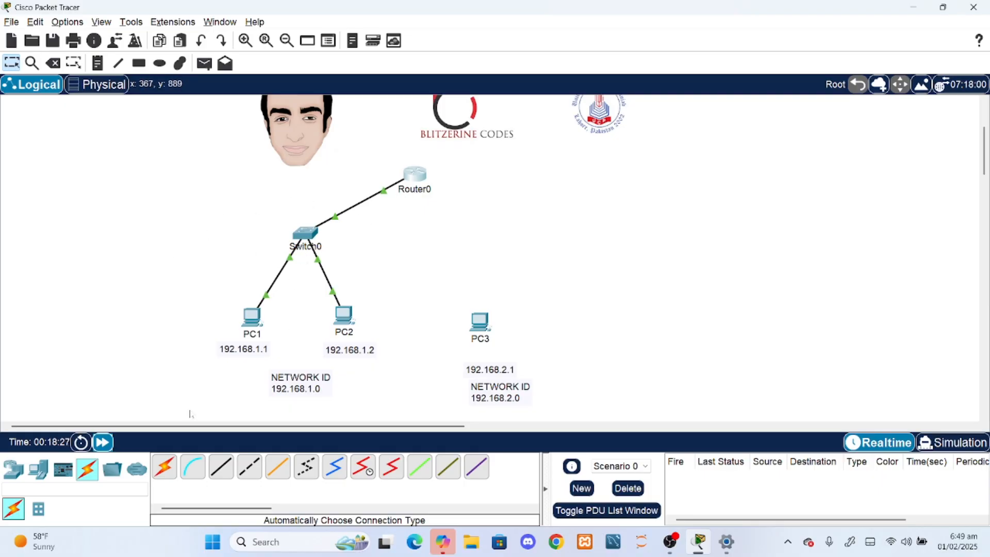
- Connect PC3 to Router0 with an automatically chosen cable type
click(161, 469)
click(473, 315)
click(417, 172)
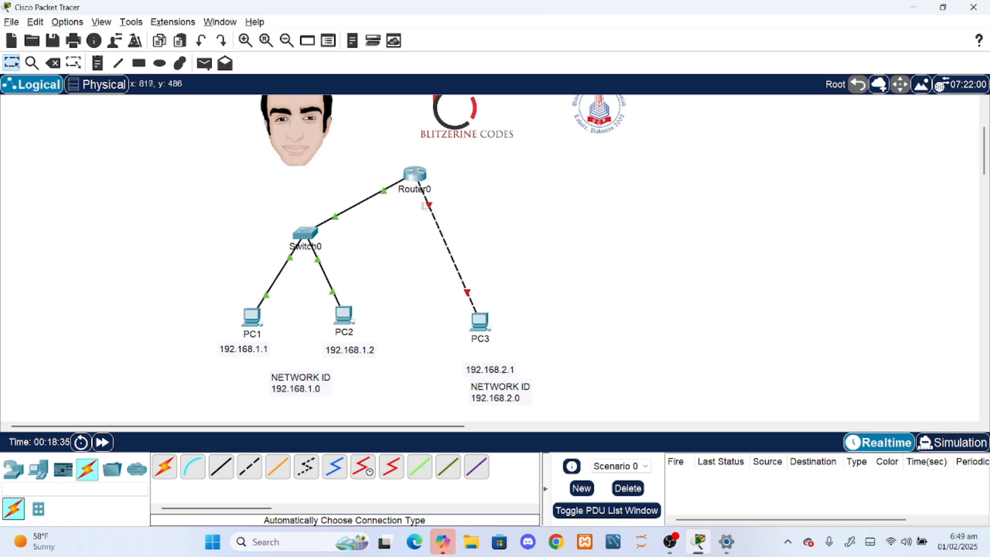
- Turn on Router0's FastEthernet1/0 port facing PC3
mouse_move(429, 208)
click(416, 176)
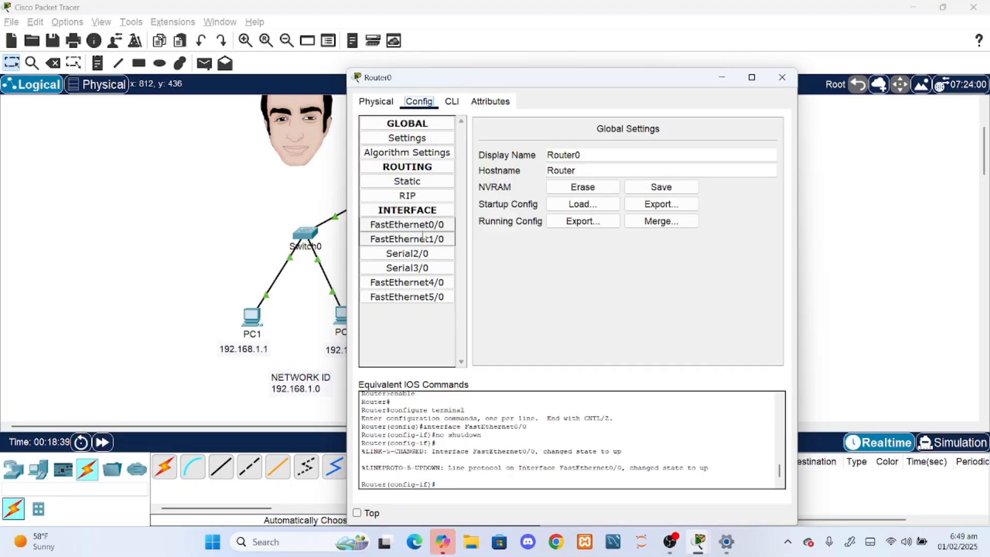
click(407, 239)
click(762, 146)
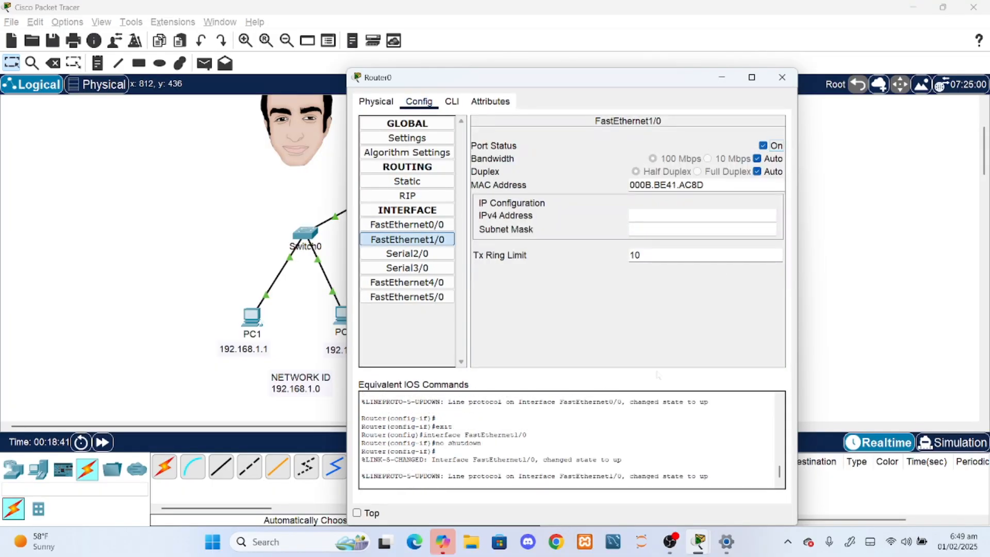
- Toggle FastEthernet1/0 off and on again, review the equivalent IOS commands and the CLI, and close Router0's window
drag(432, 434, 528, 435)
click(531, 435)
click(762, 146)
click(762, 146)
scroll(567, 438, up, 3)
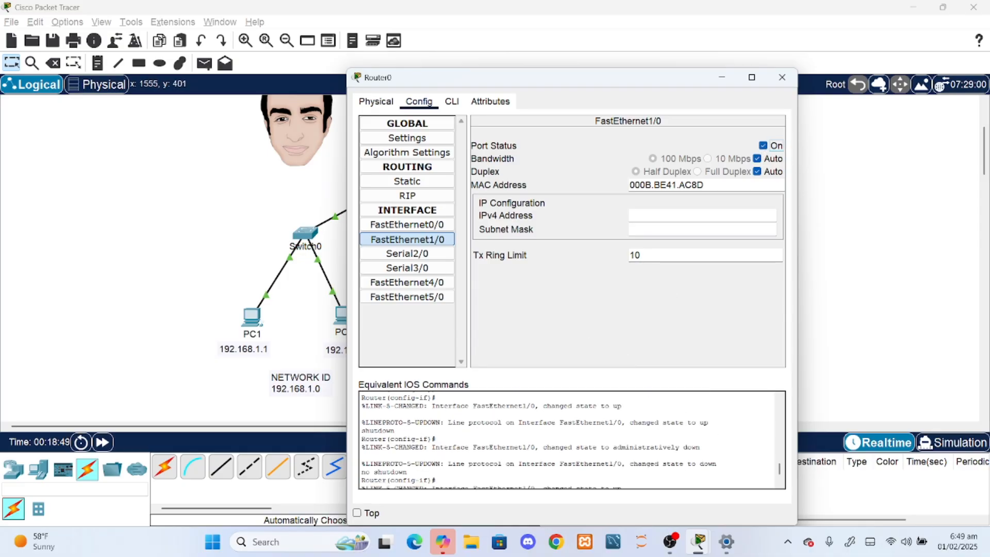
drag(419, 413, 527, 413)
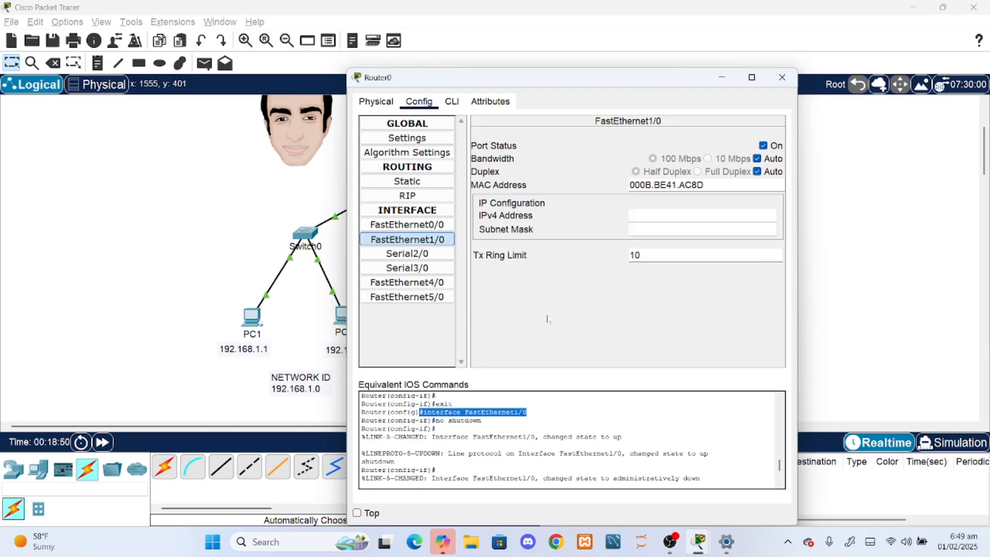
click(452, 102)
drag(419, 331, 527, 332)
click(419, 102)
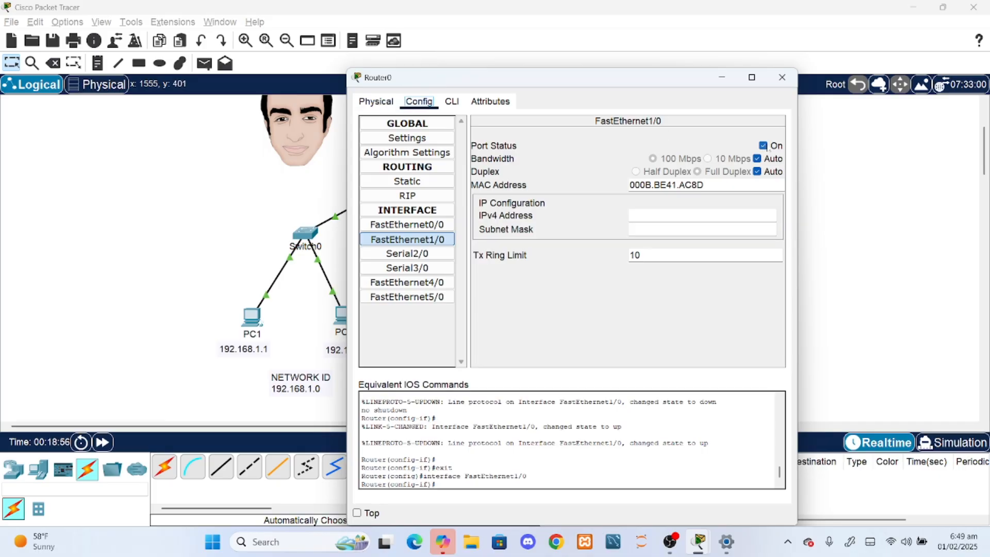
click(782, 77)
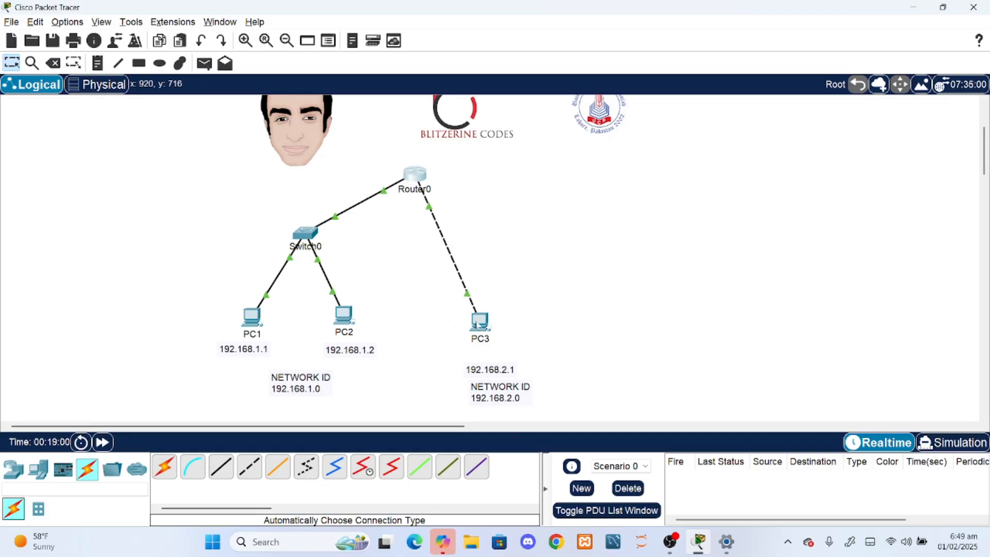
- Check PC3's IP configuration, the ports on its link to Router0 and the network address in its NETWORK ID note
mouse_move(480, 326)
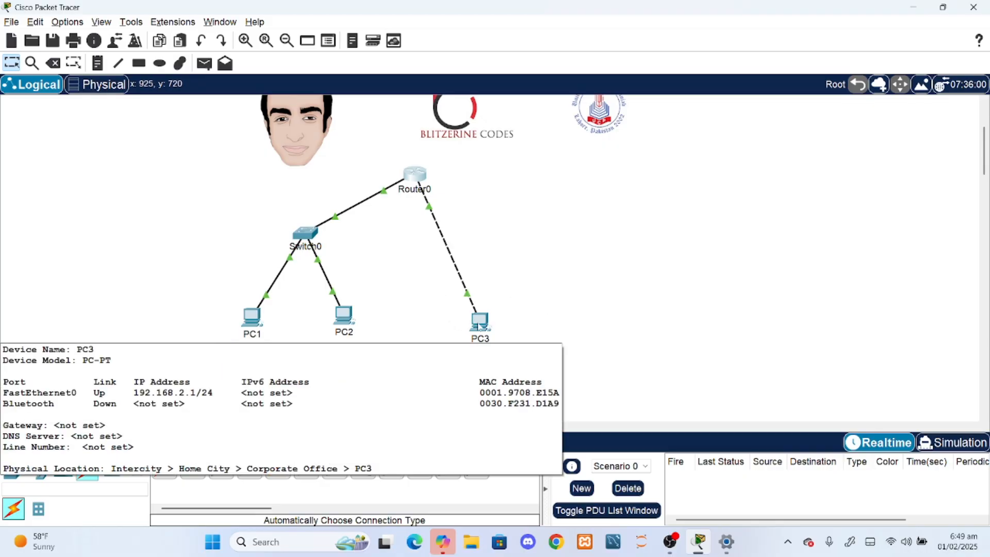
click(480, 326)
click(416, 168)
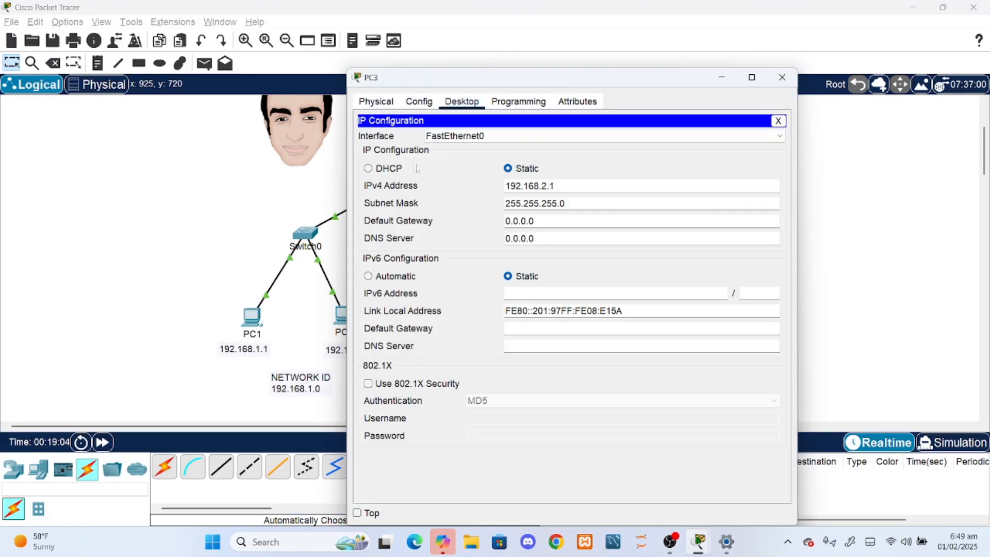
click(782, 76)
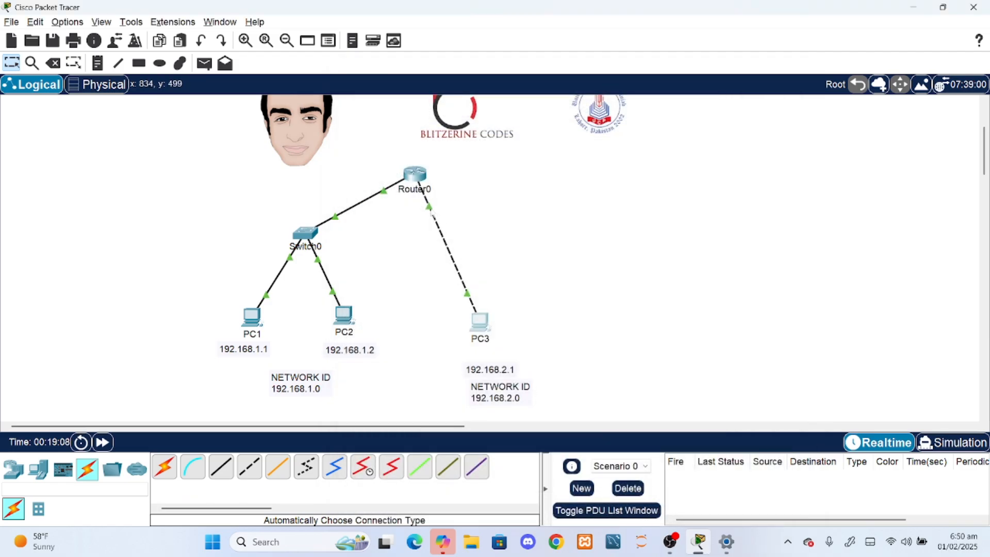
mouse_move(430, 212)
double_click(496, 397)
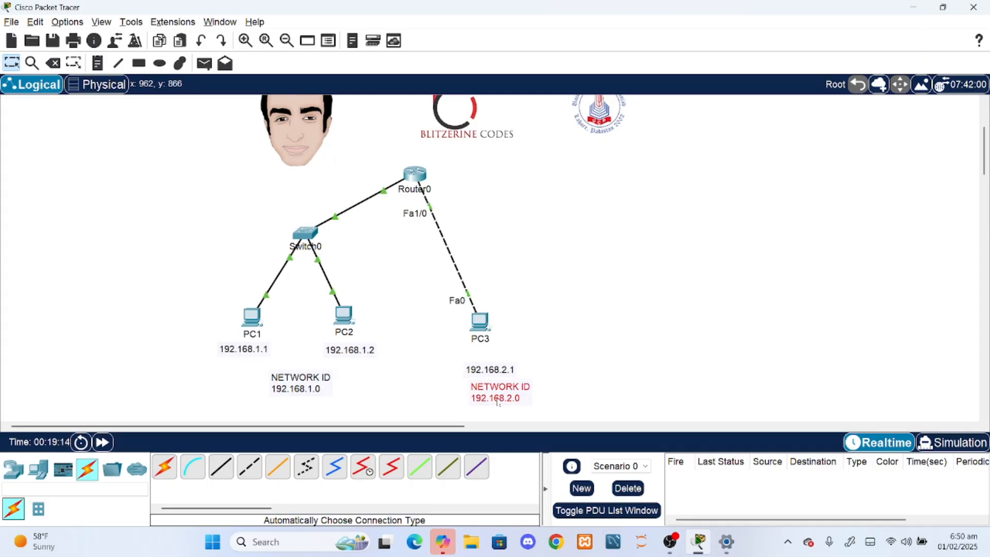
drag(518, 397, 468, 397)
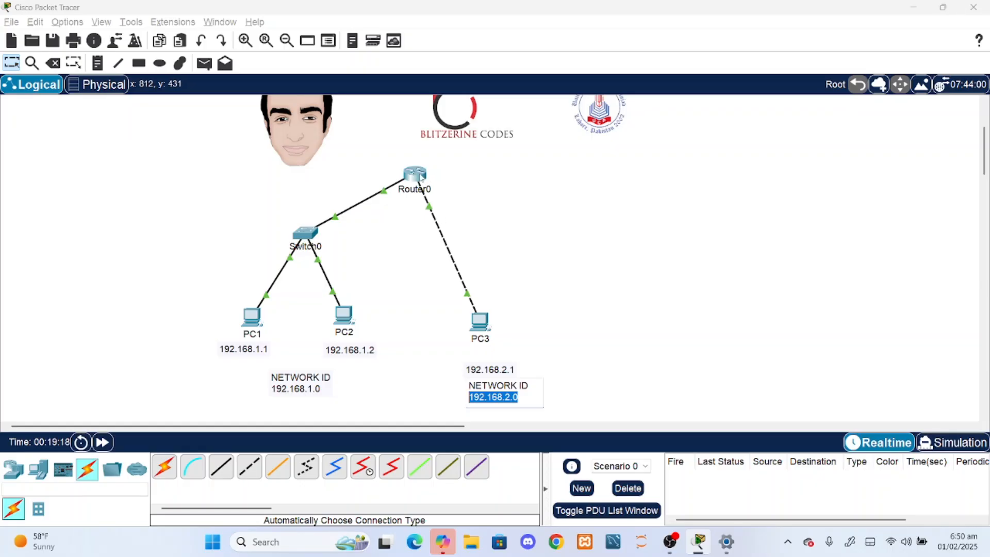
- Set PC3's IPv4 address to 192.168.2.2 and close its window
click(481, 321)
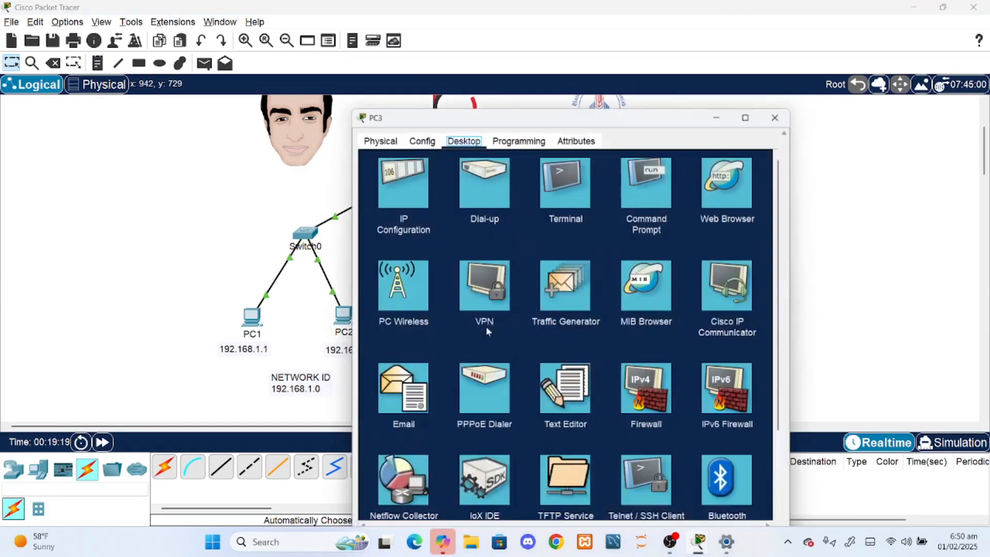
click(399, 144)
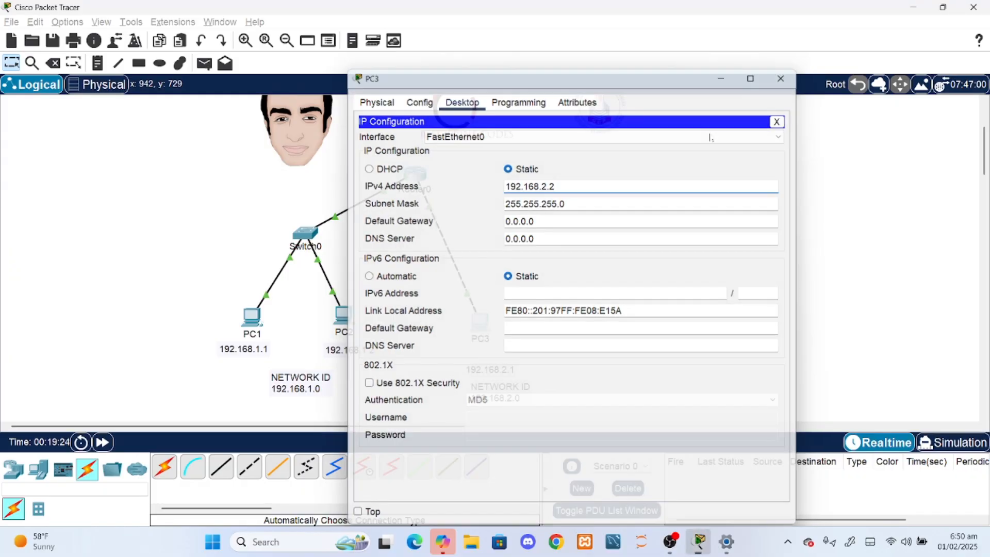
click(781, 78)
- Set PC2's IPv4 address to 192.168.1.3 and close its window
click(341, 315)
click(400, 145)
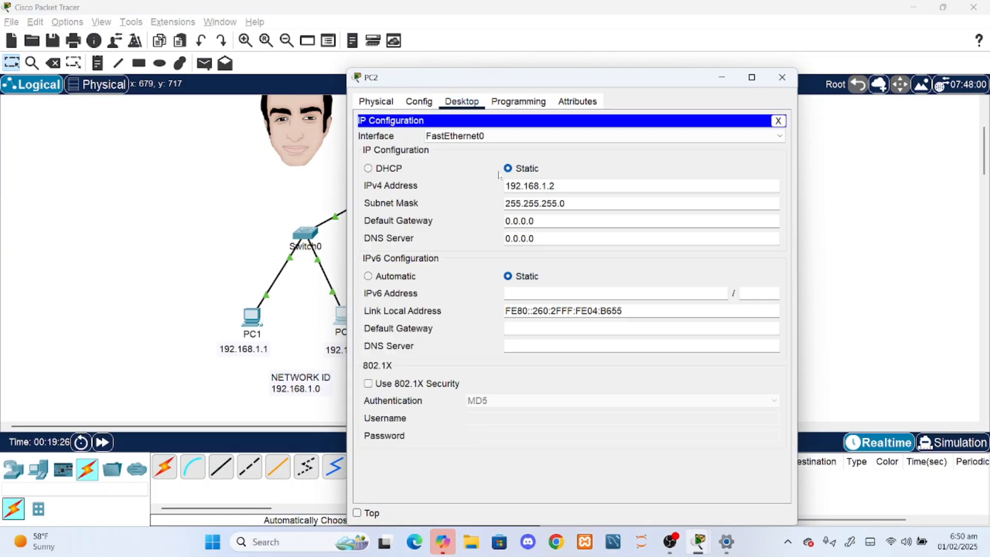
drag(556, 186, 549, 186)
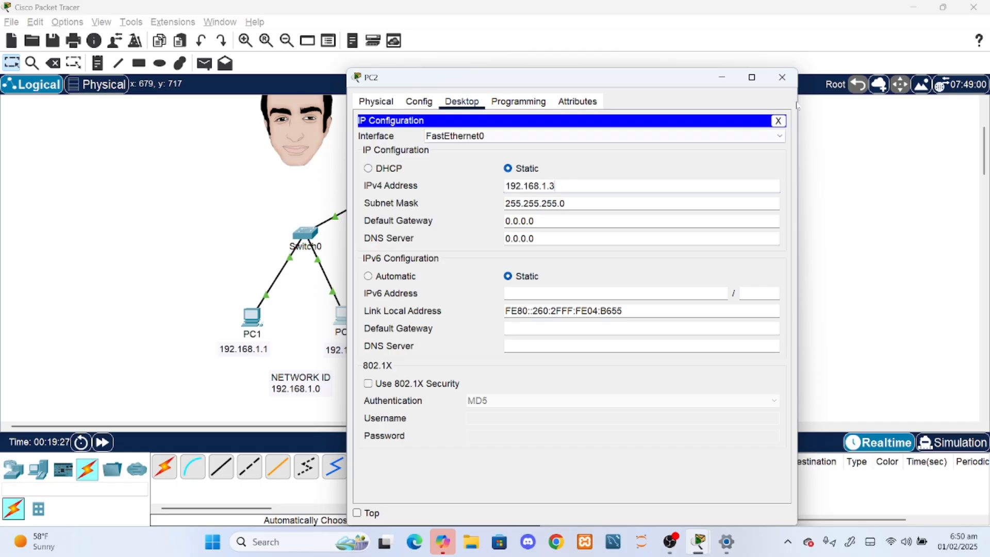
click(782, 77)
- Set PC1's IPv4 address to 192.168.1.2 and close its window
click(252, 315)
click(412, 155)
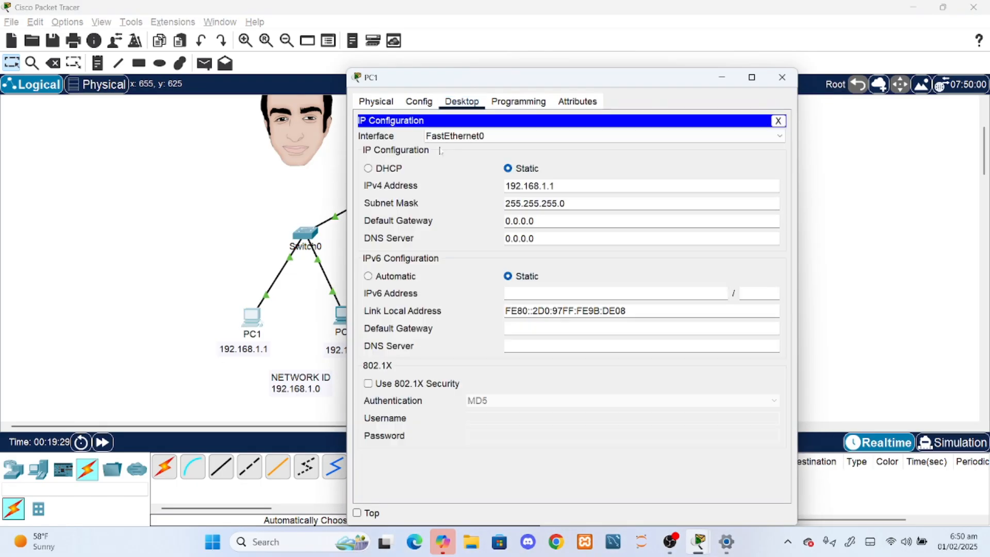
drag(556, 186, 549, 186)
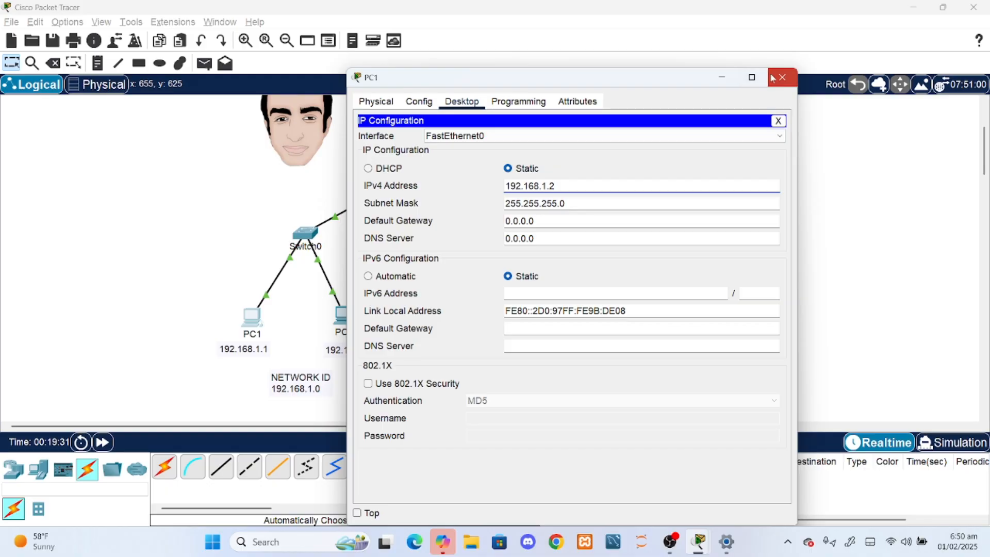
click(781, 78)
- Update the address notes under the PCs to 192.168.1.2 for PC1, 192.168.1.3 for PC2 and 192.168.2.2 for PC3
double_click(240, 351)
text(2)
double_click(370, 351)
drag(373, 351, 367, 351)
text(3)
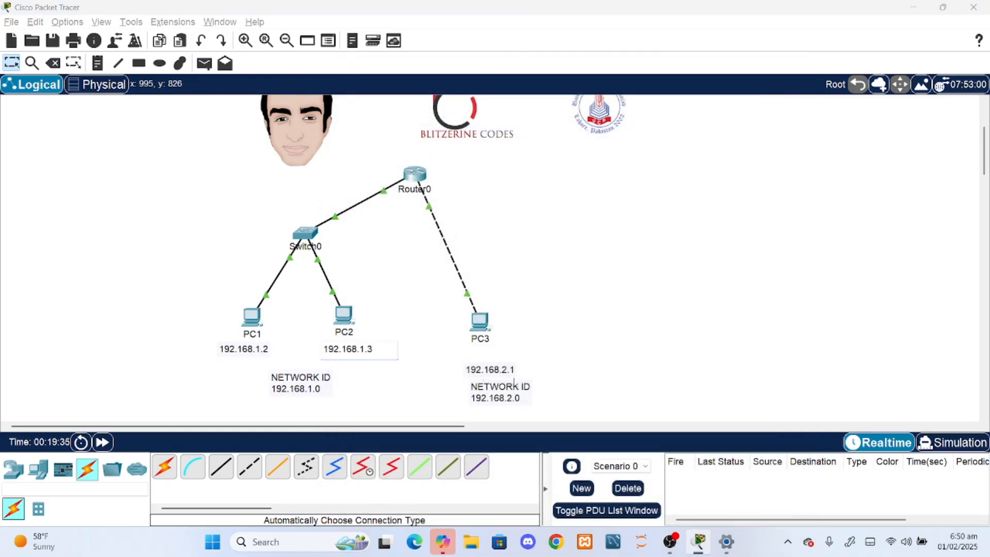
double_click(510, 369)
drag(515, 369, 508, 369)
text(2)
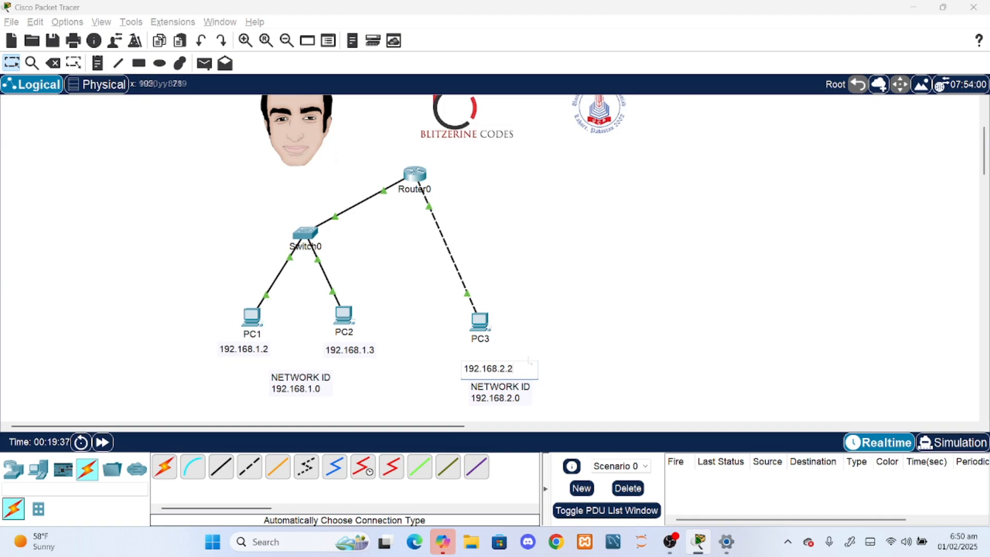
click(529, 361)
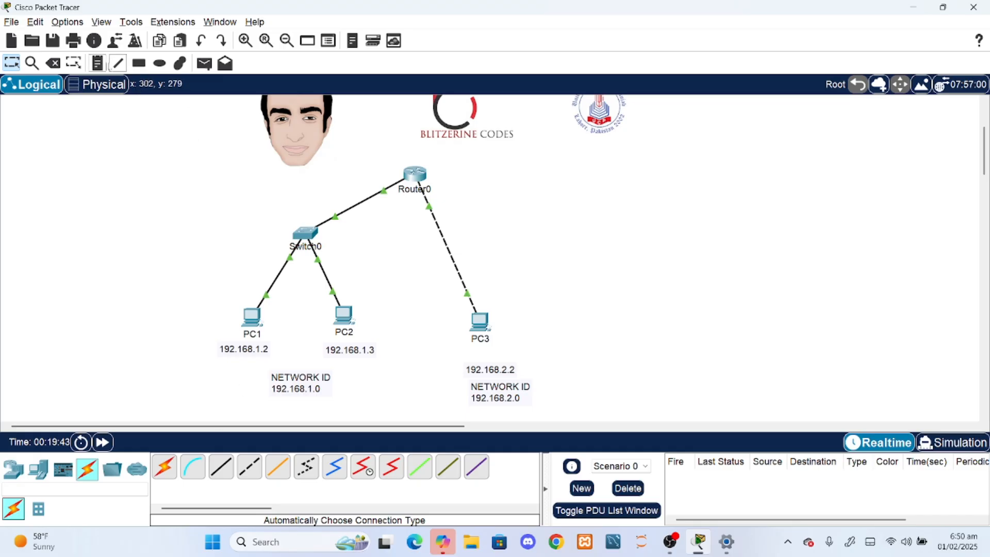
- Add a note reading 192.168.1.1 beside Router0's link to Switch0 and adjust its position
click(97, 62)
click(347, 197)
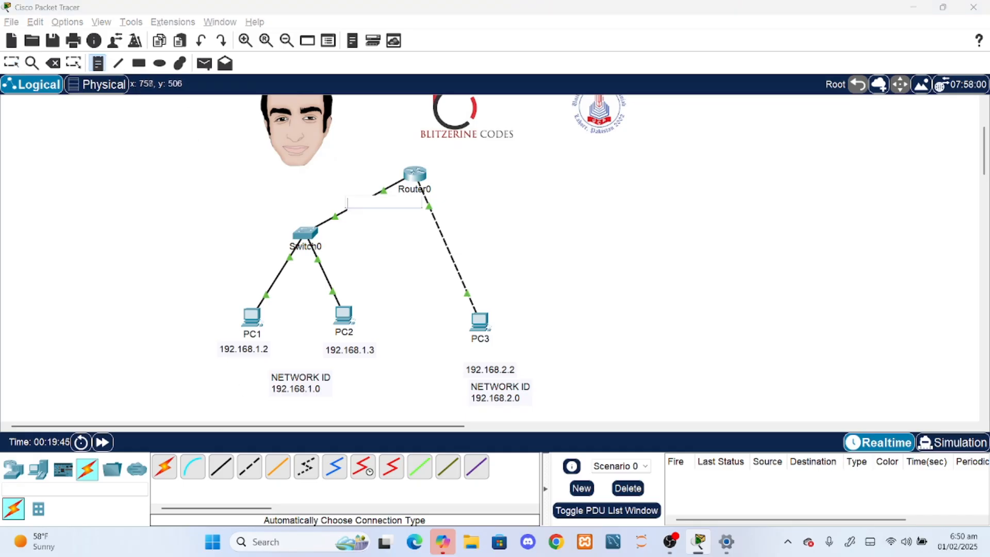
text(192.168.1.1)
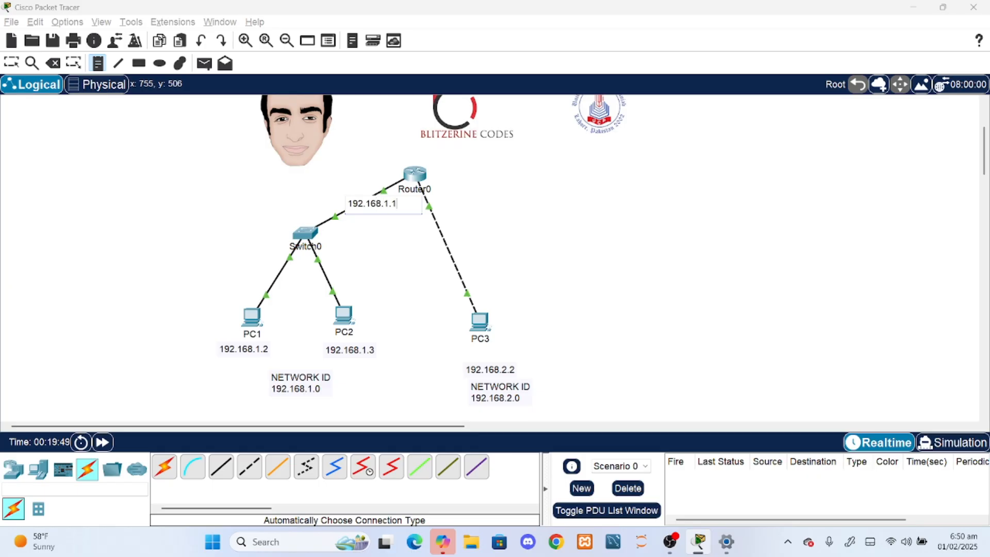
click(393, 248)
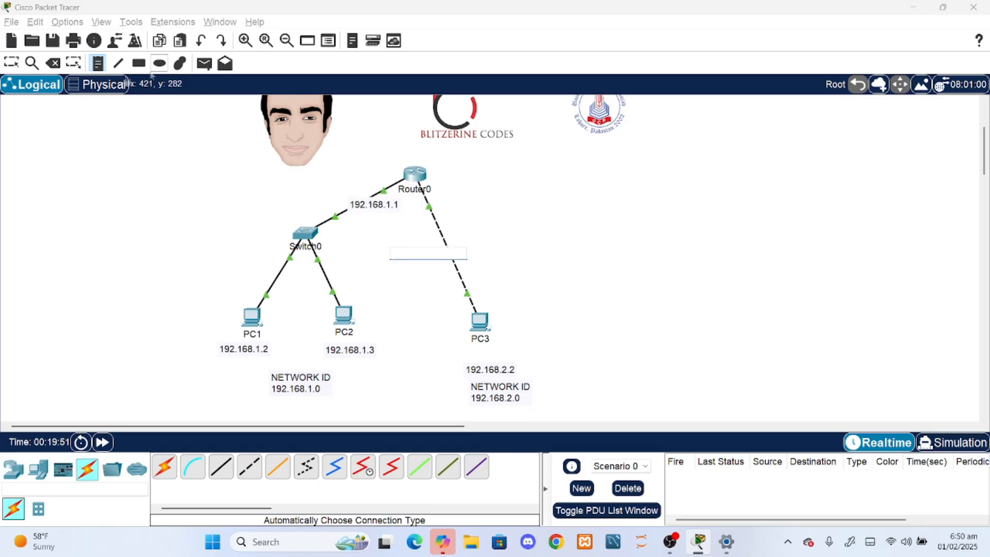
click(11, 63)
mouse_move(381, 209)
mouse_down()
mouse_move(370, 205)
mouse_move(400, 186)
mouse_move(326, 219)
mouse_move(379, 195)
mouse_up()
- Copy the 192.168.1.1 note to Router0's link to PC3, change it to 192.168.2.1 and nudge it into place
double_click(373, 196)
key(ctrl+c)
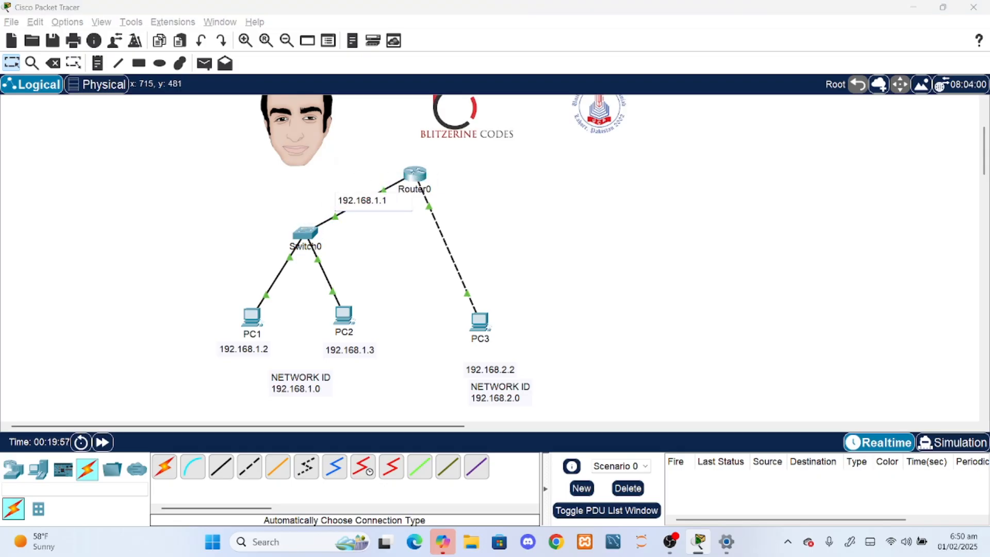
click(98, 64)
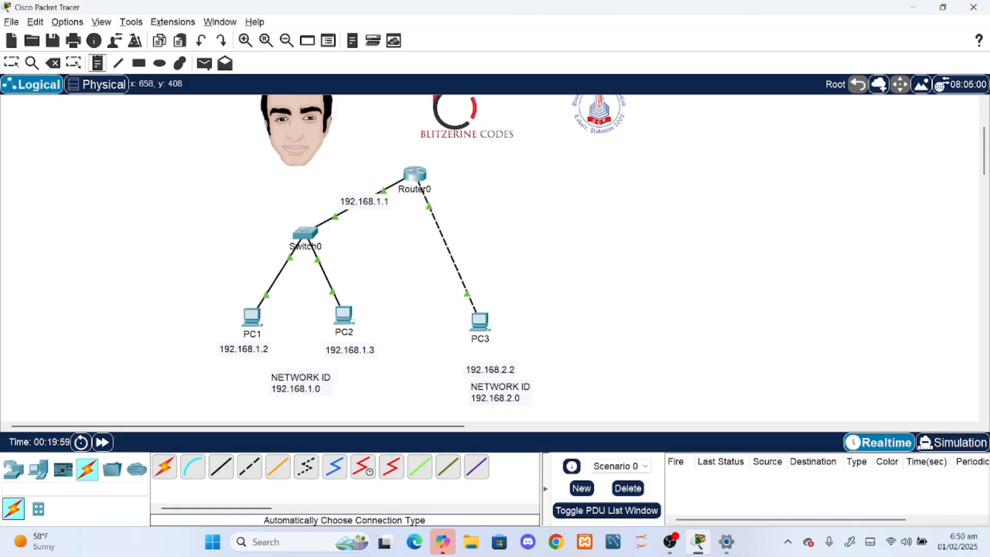
click(415, 203)
key(ctrl+v)
key(Left)
key(Left)
key(BackSpace)
text(2)
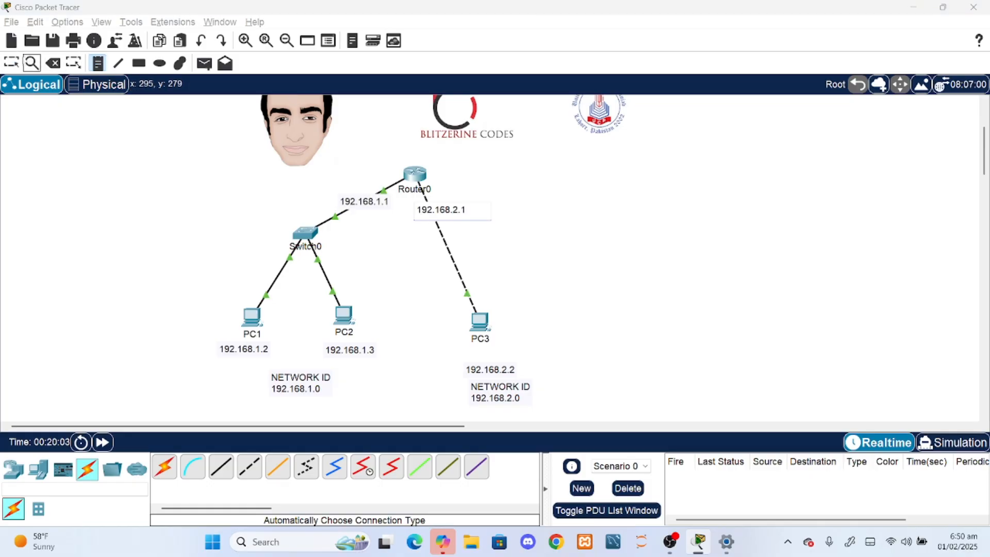
click(12, 64)
drag(461, 211, 453, 212)
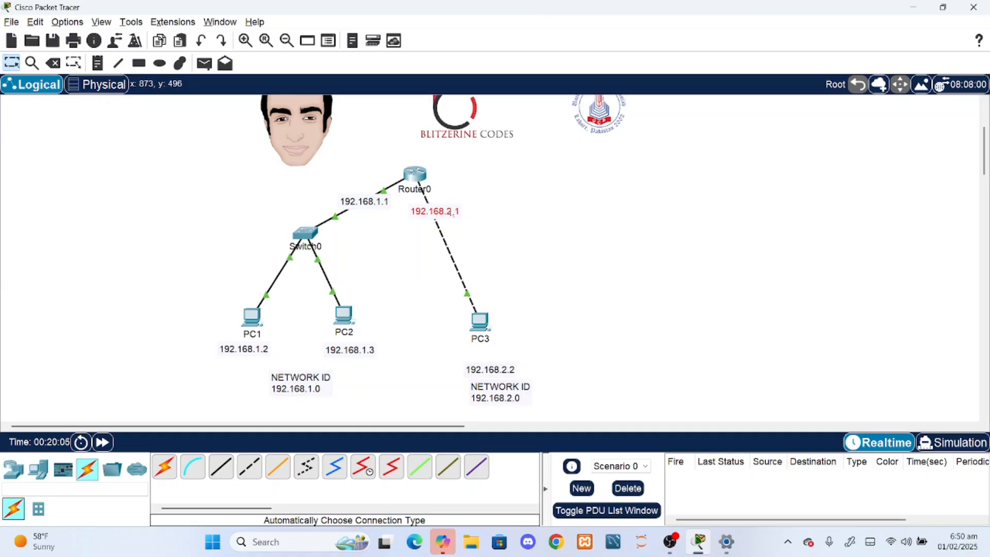
- Check Router0's FastEthernet0/0 interface settings, close the window and check which ports link Router0 to Switch0
click(413, 177)
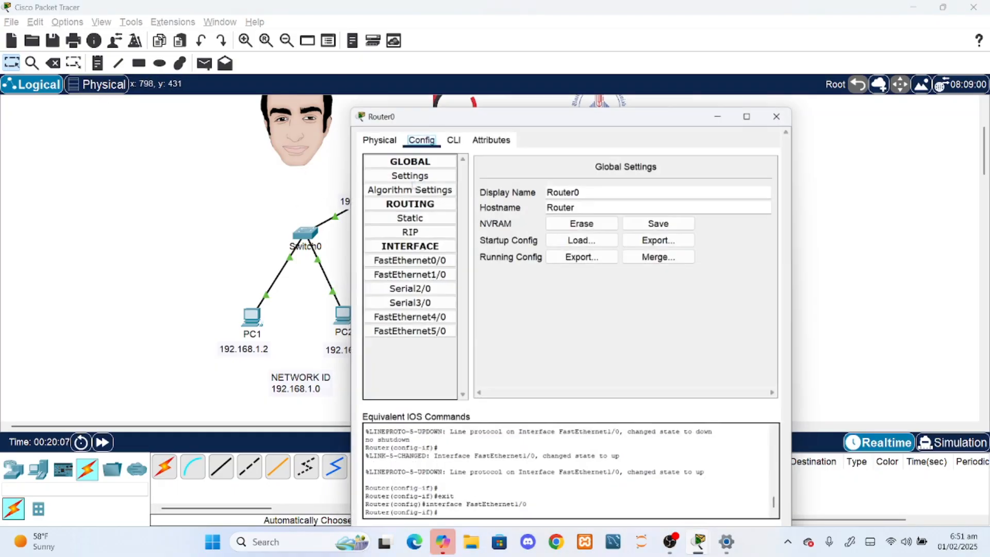
click(437, 225)
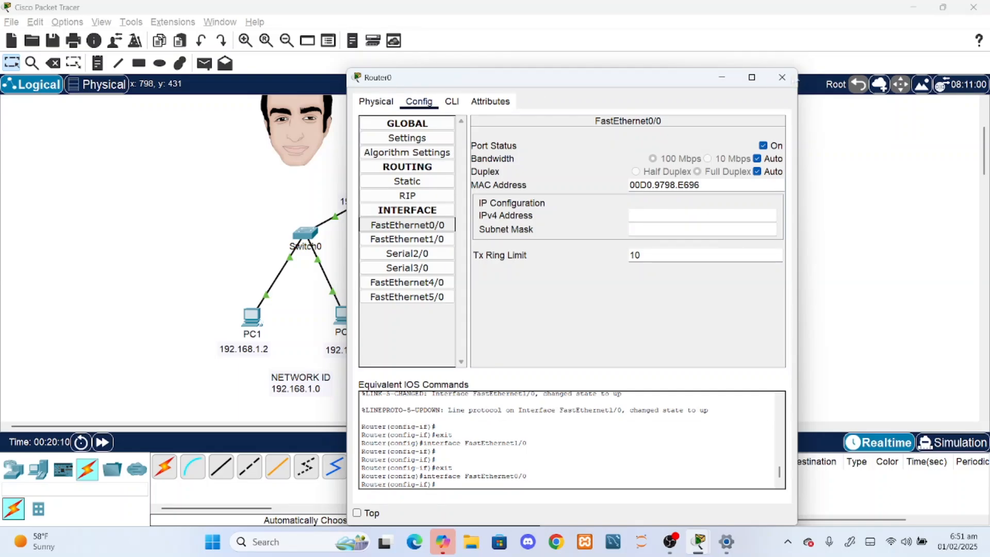
click(782, 77)
mouse_move(382, 195)
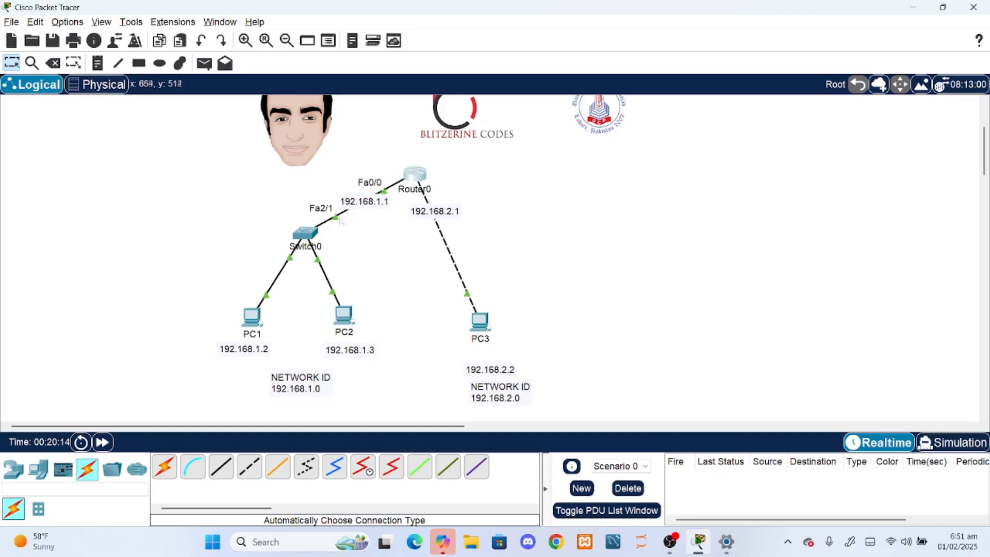
- Give Router0's FastEthernet0/0 interface the IPv4 address 192.168.1.1 with subnet mask 255.255.255.0
click(419, 176)
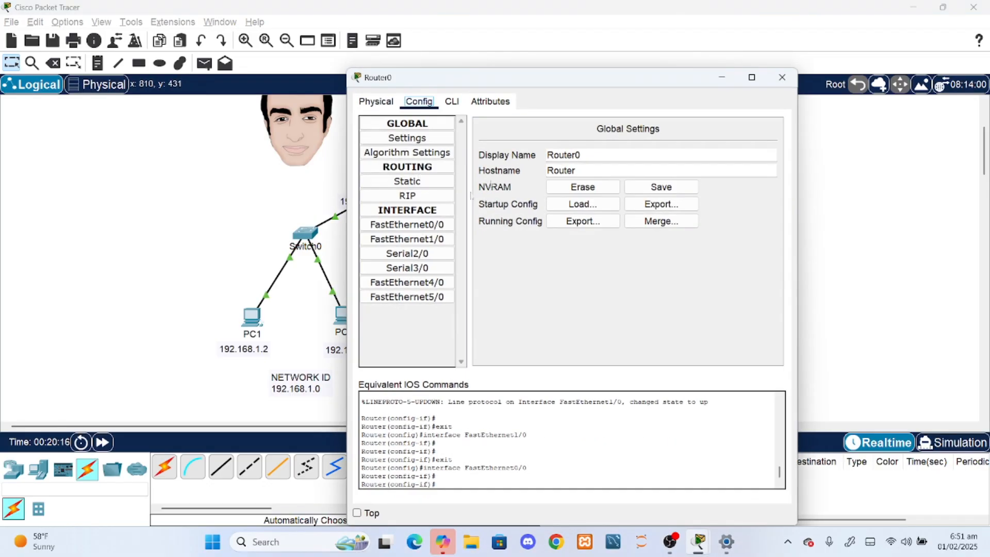
click(435, 224)
click(630, 215)
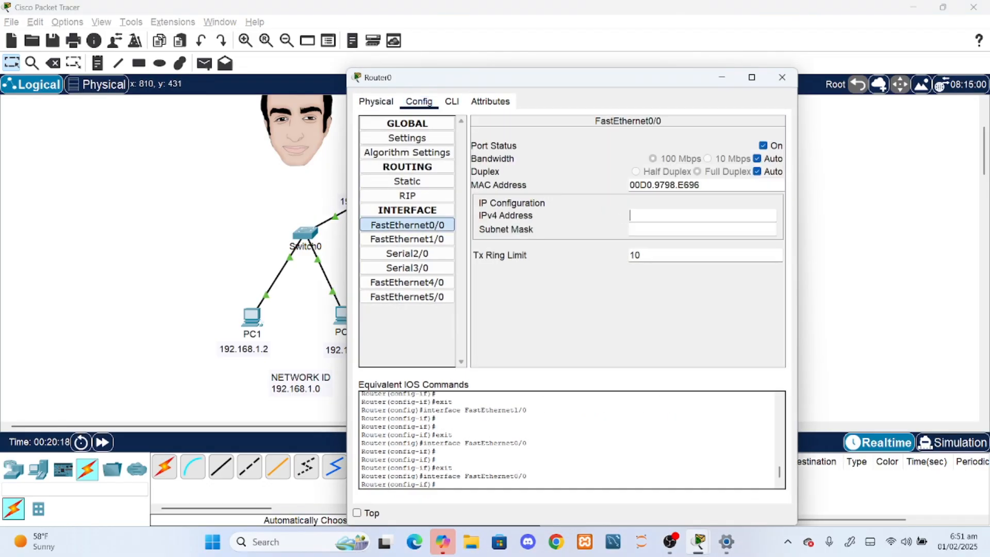
text(192.168.1.)
key(Tab)
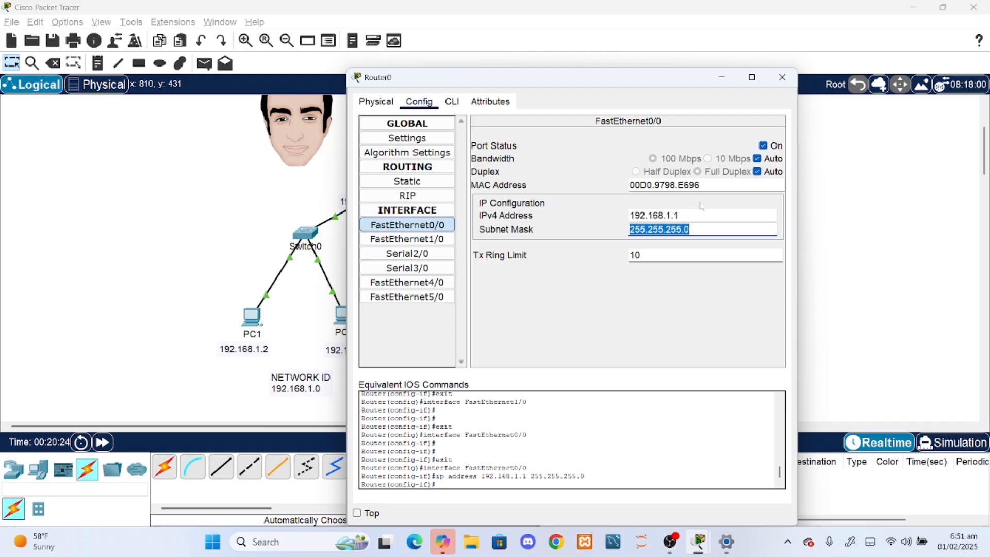
- Reuse the address on Router0's FastEthernet1/0 interface, changed to 192.168.2.1, and close the router's window
double_click(680, 215)
key(ctrl+c)
click(406, 238)
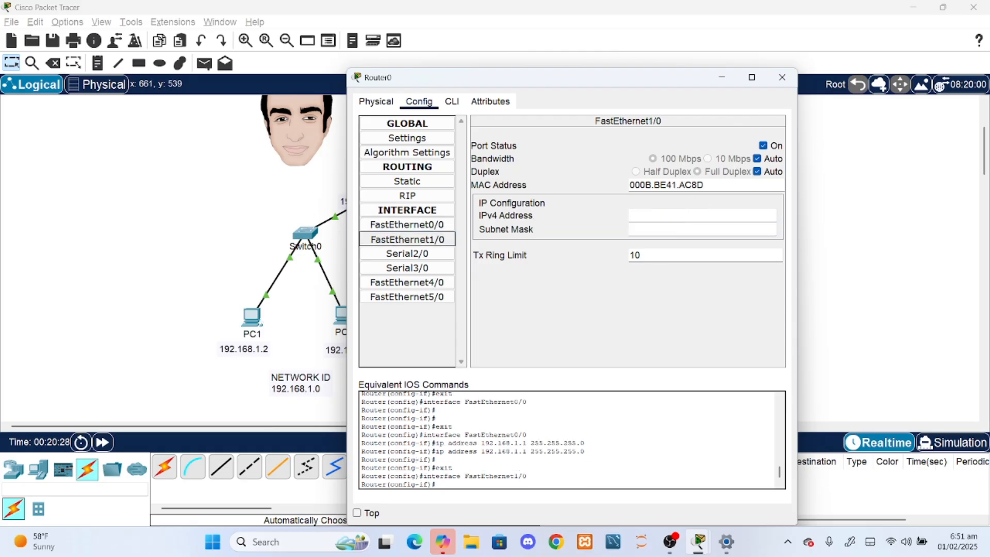
click(679, 216)
key(ctrl+v)
key(BackSpace)
text(2)
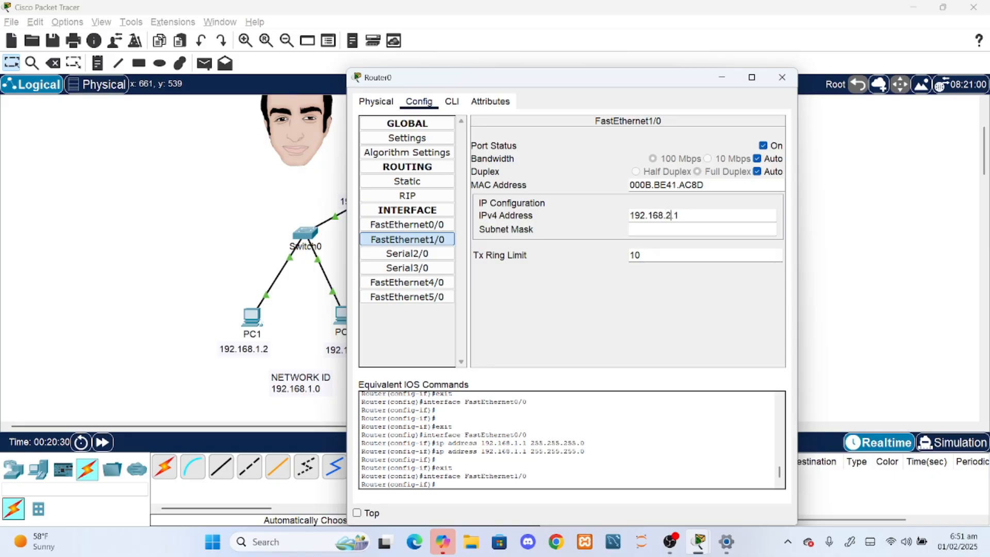
click(781, 77)
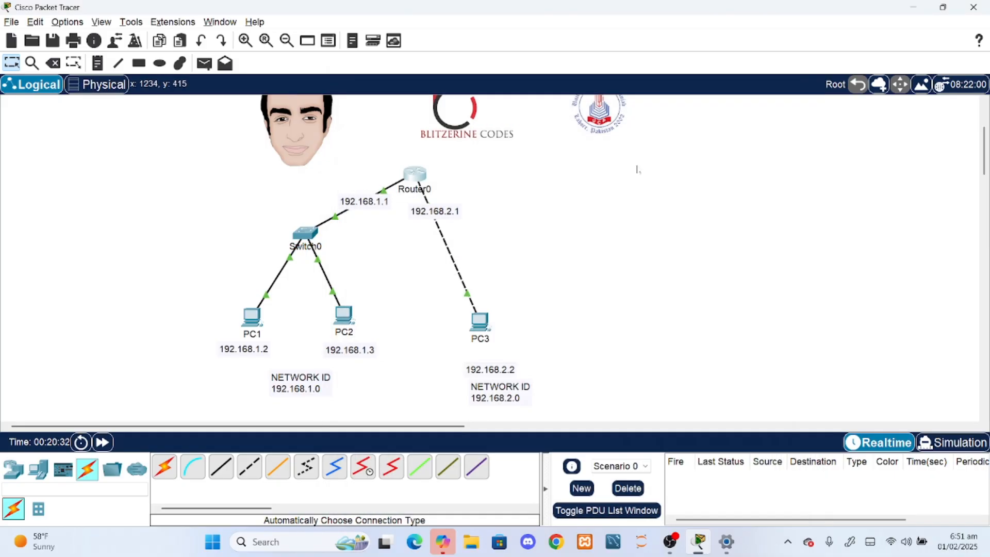
- Shift the 192.168.2.1 note further down Router0's link to PC3 and check the FastEthernet1/0 interface settings
drag(452, 218, 455, 234)
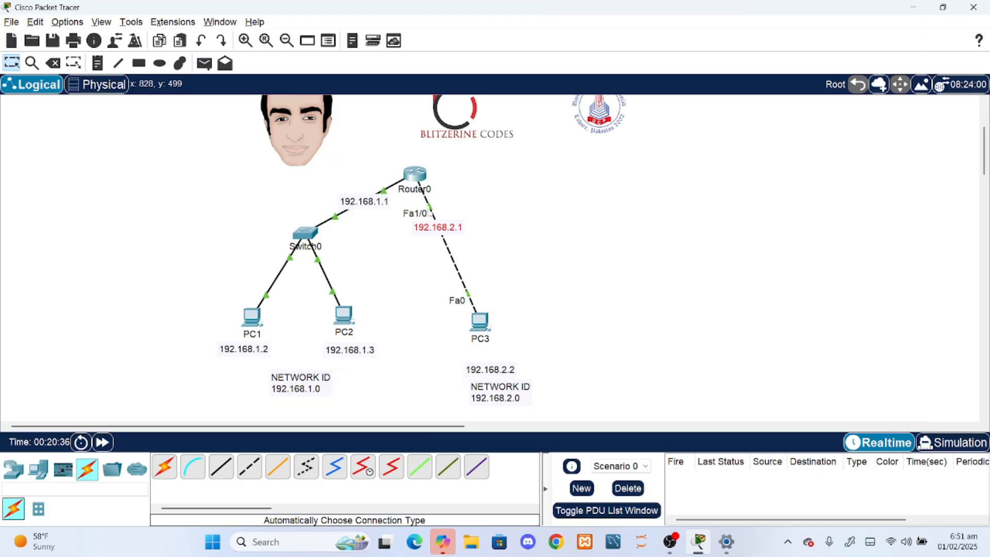
click(415, 173)
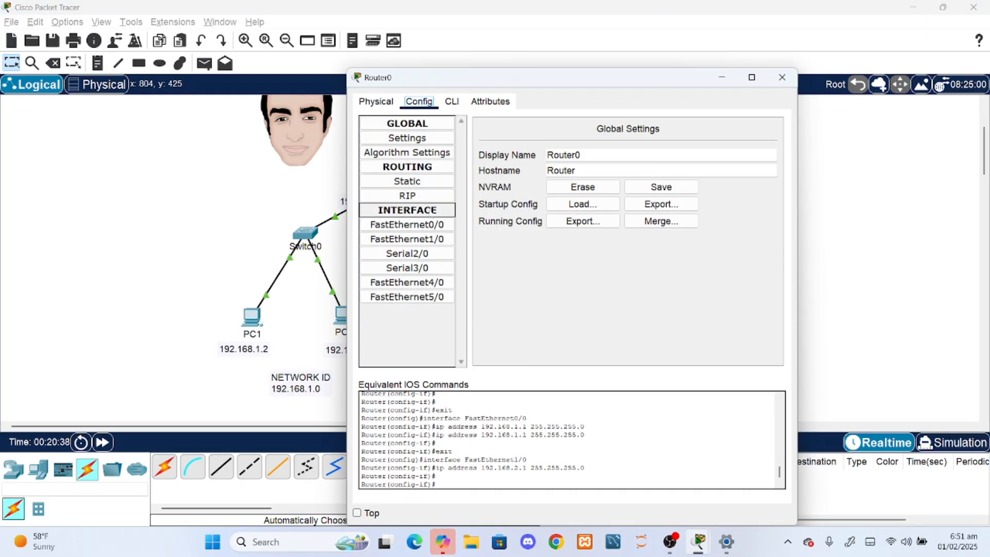
click(437, 239)
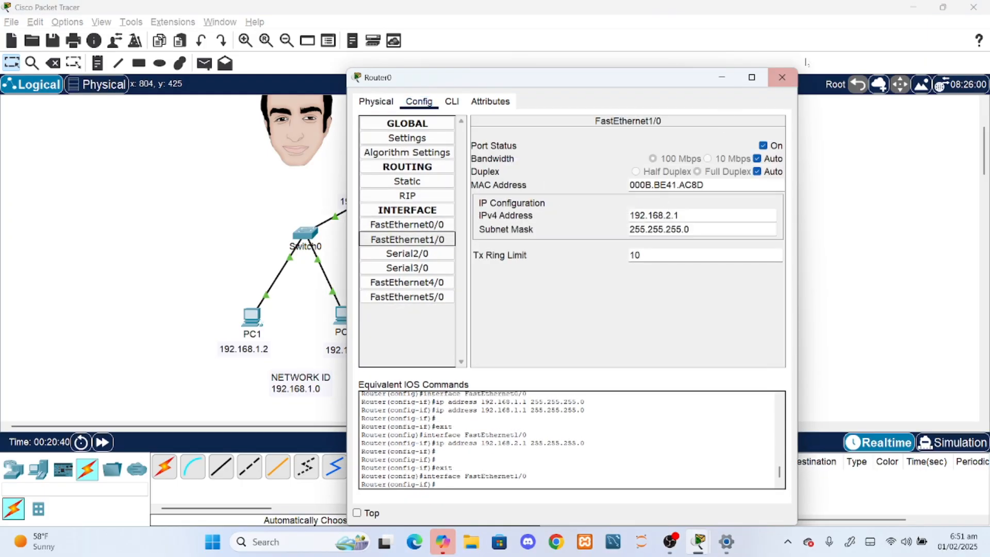
click(782, 76)
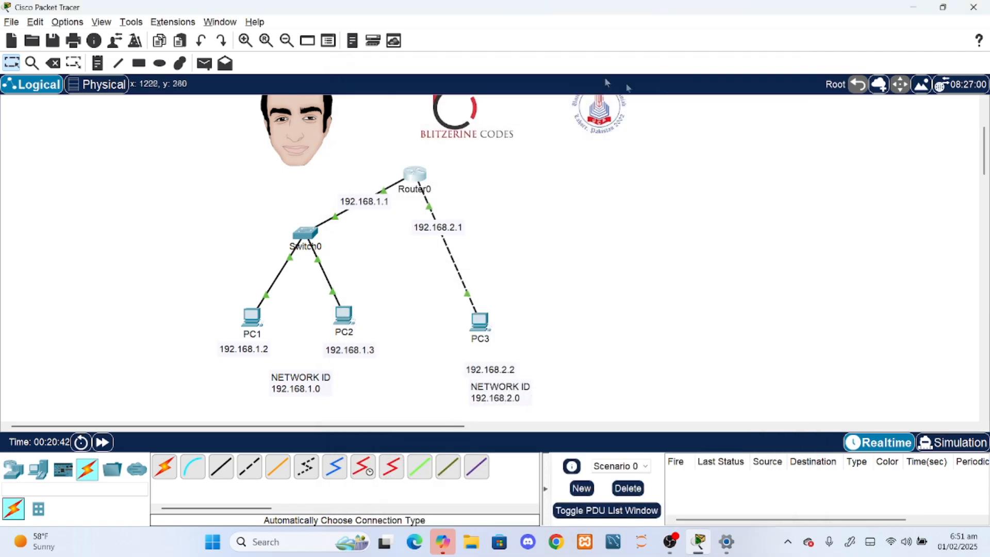
- Set PC3's default gateway to 192.168.2.1 in its IP configuration and close its window
click(480, 322)
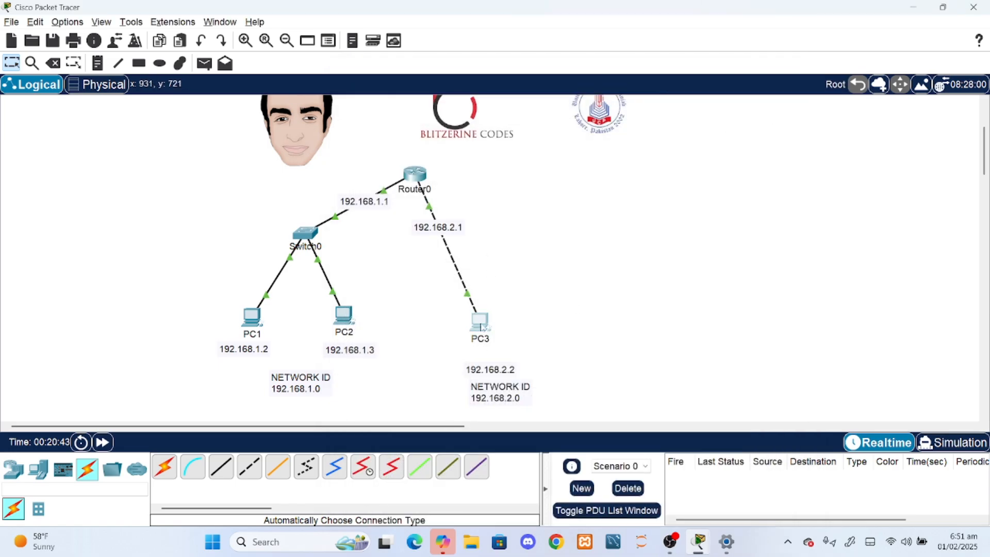
click(413, 152)
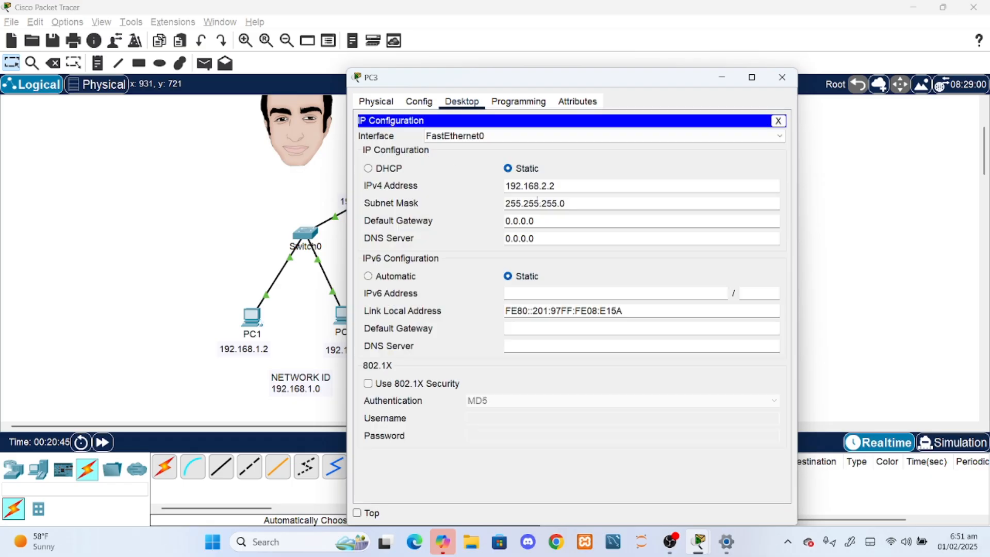
drag(560, 81, 768, 77)
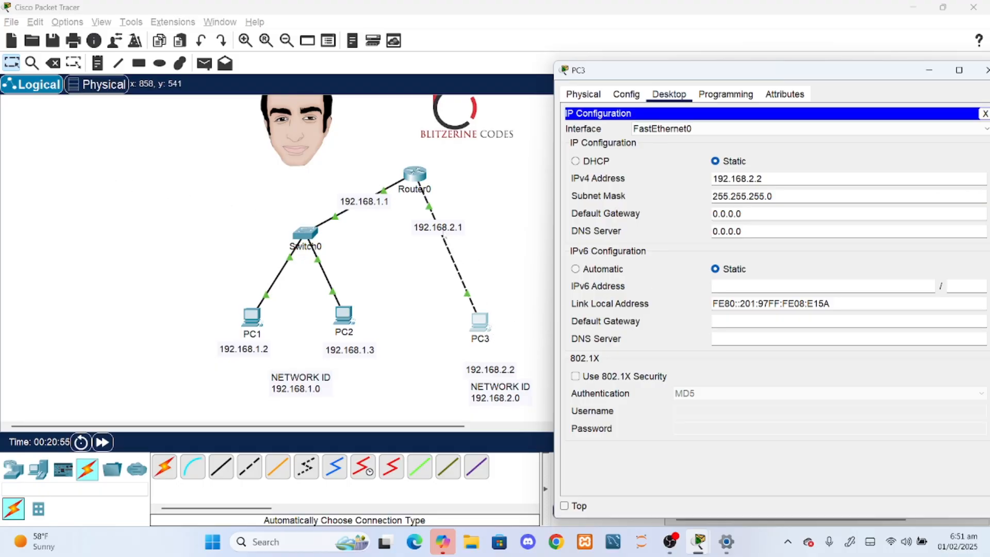
double_click(719, 214)
text(192.168.2.1)
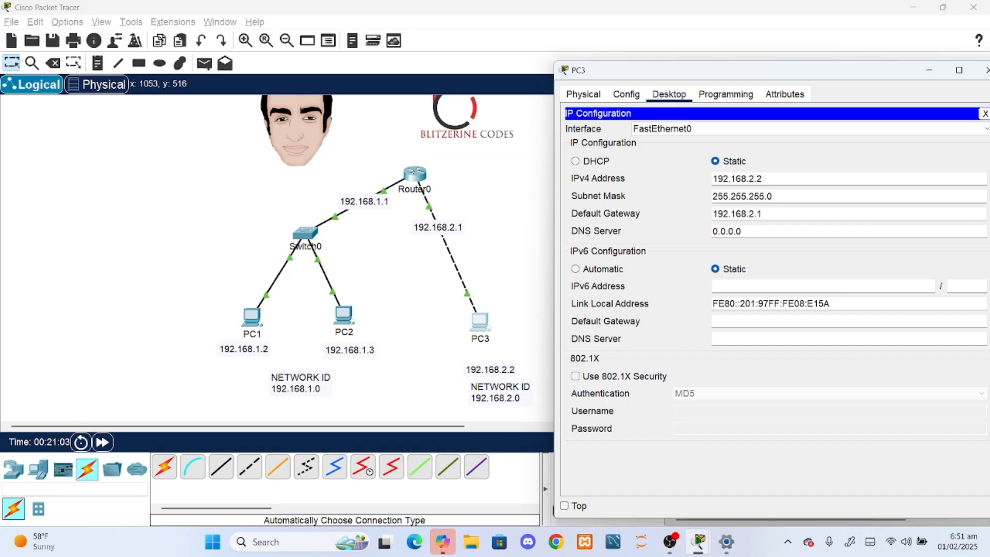
double_click(732, 213)
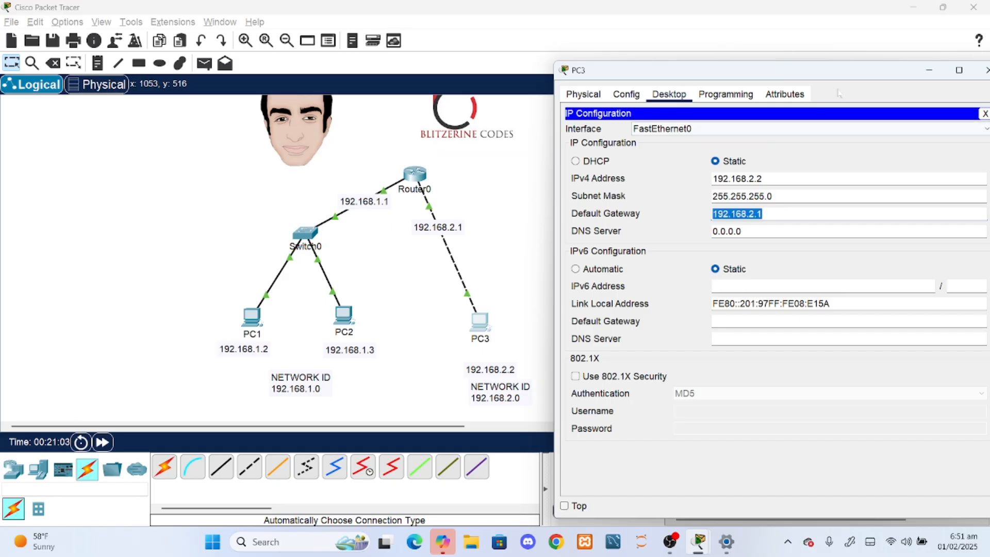
drag(848, 72, 688, 110)
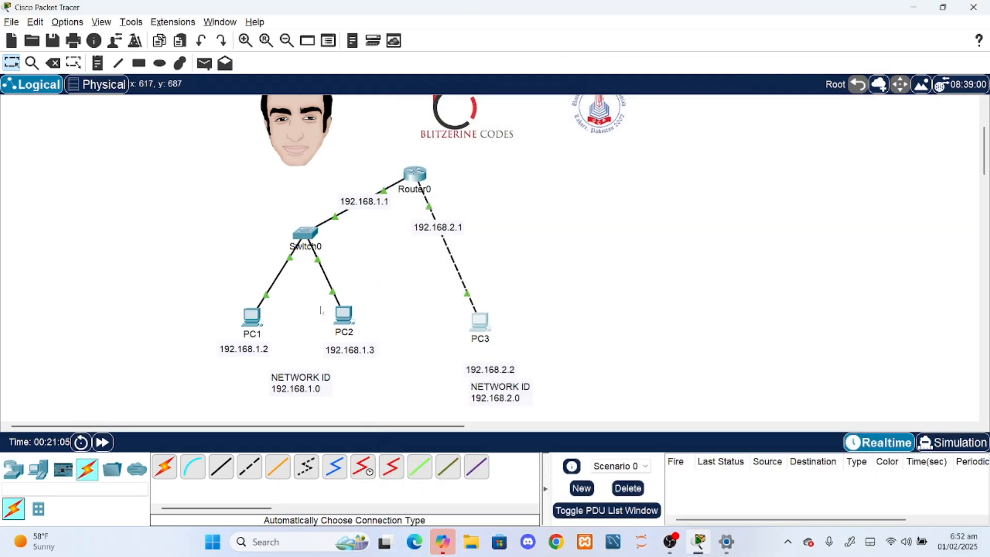
- Set PC2's default gateway to 192.168.1.1 in its IP configuration and close its window
click(343, 315)
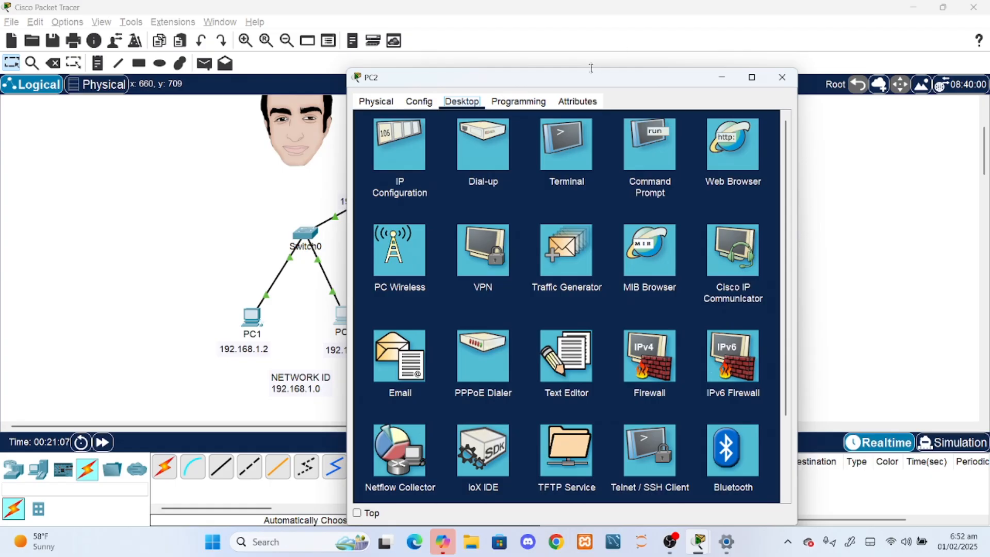
drag(536, 83, 749, 90)
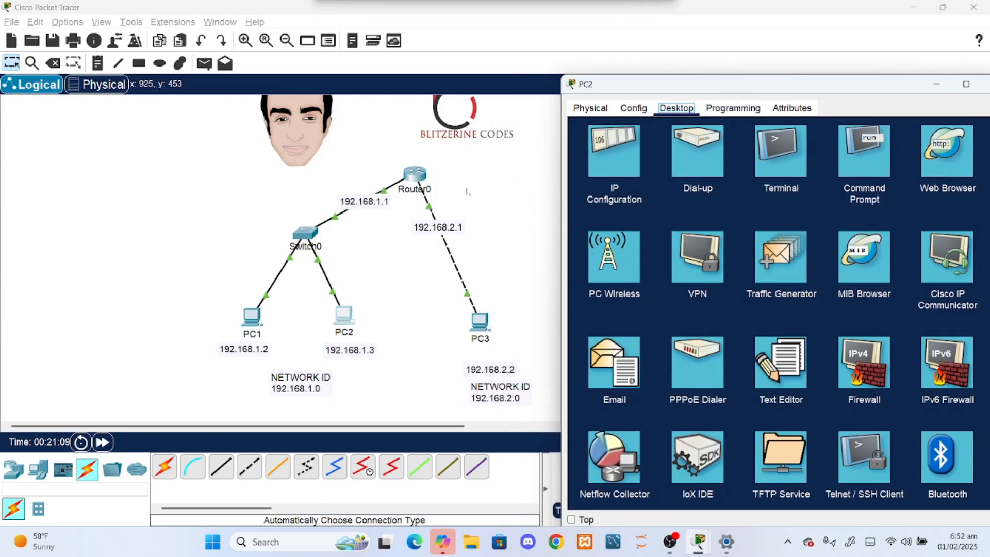
click(613, 152)
key(ctrl+a)
text(192.168.2.1)
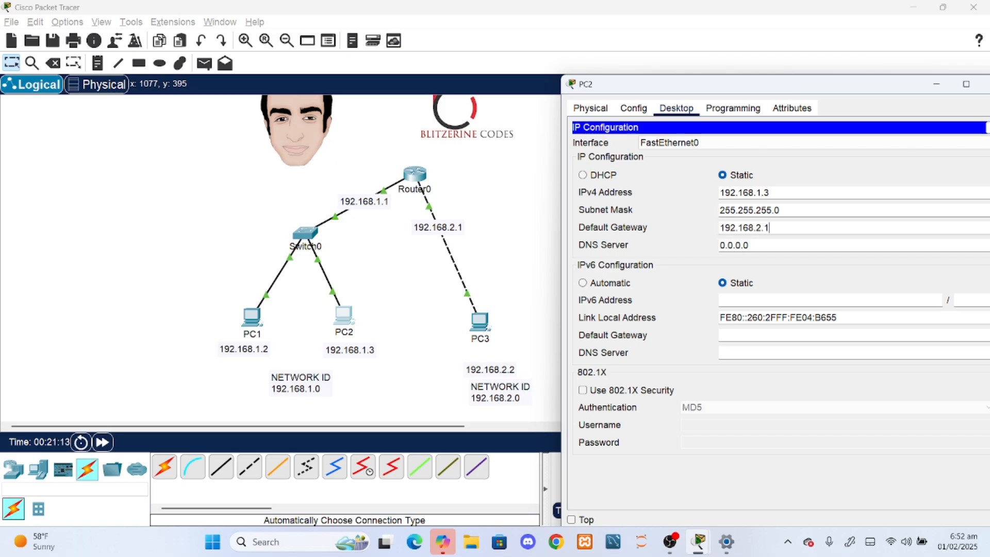
key(ctrl+a)
drag(802, 85, 676, 112)
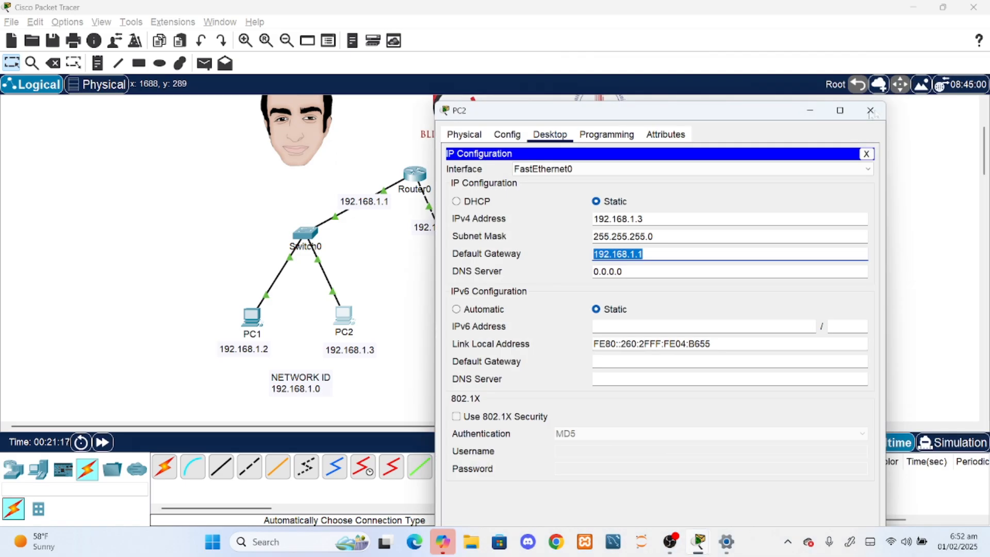
click(870, 111)
- Set PC1's default gateway to 192.168.1.1 in its IP configuration and close its window
click(252, 316)
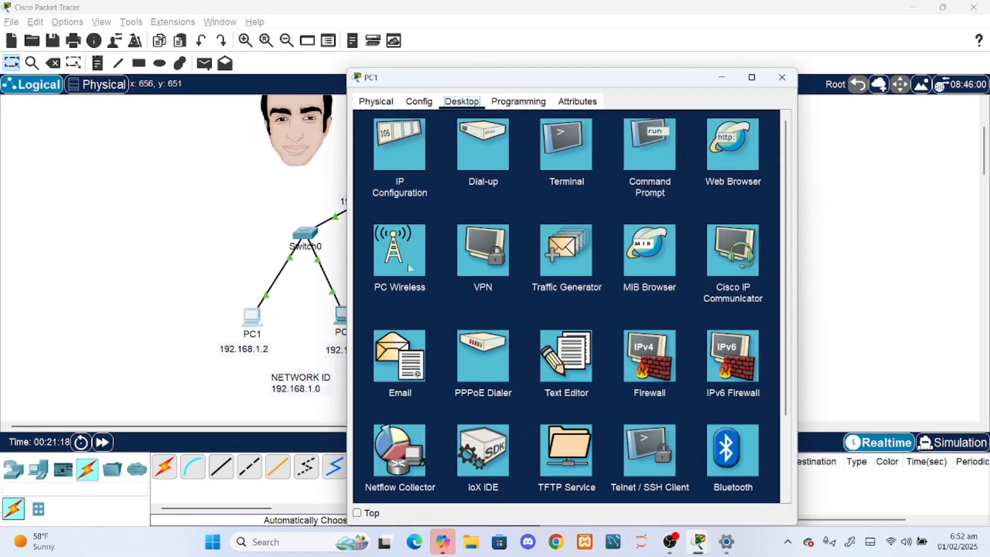
click(400, 151)
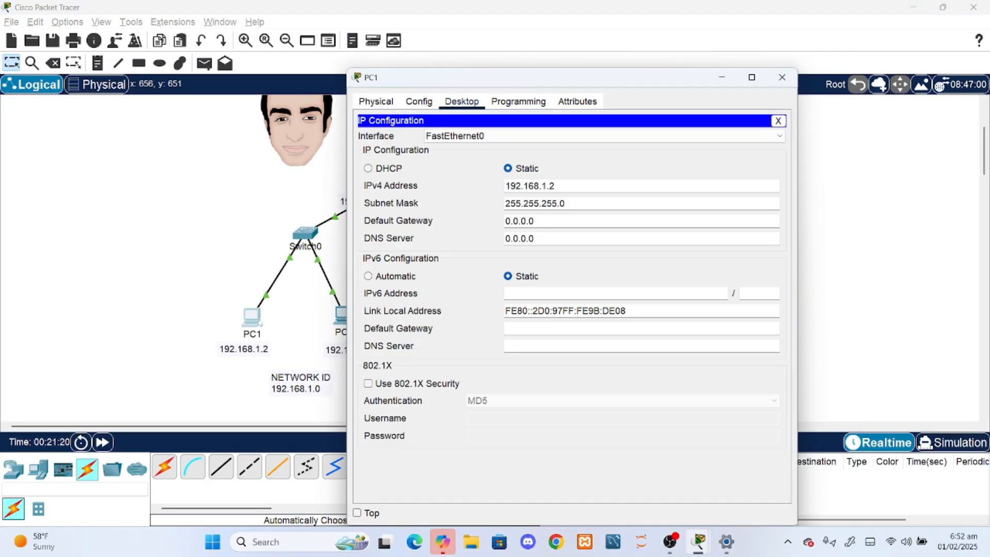
key(ctrl+a)
text(192.168.1.1)
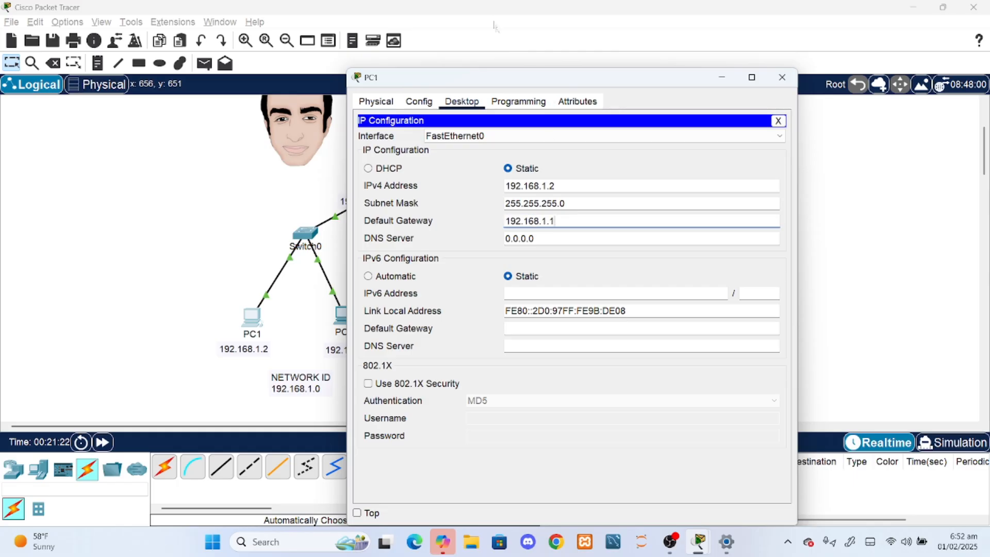
drag(529, 83, 713, 90)
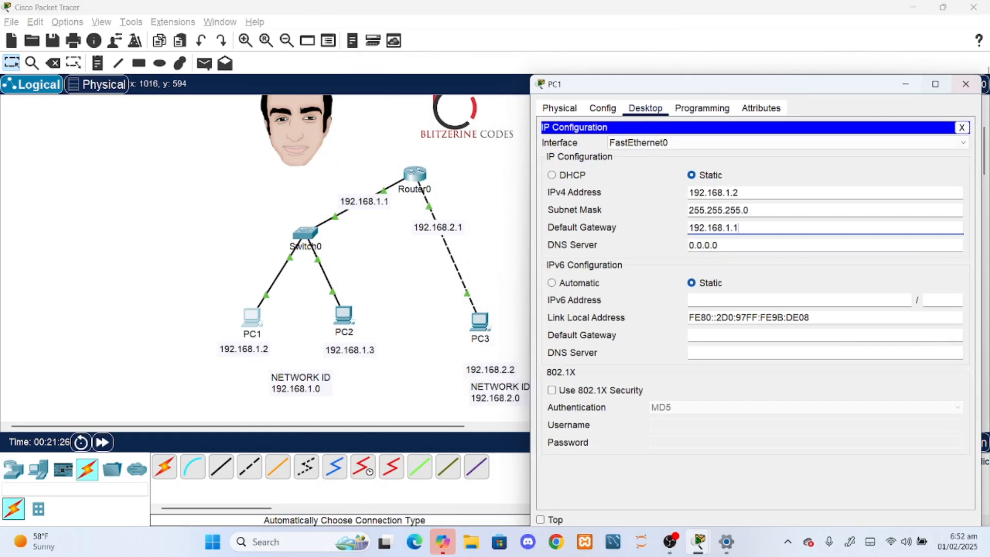
click(966, 84)
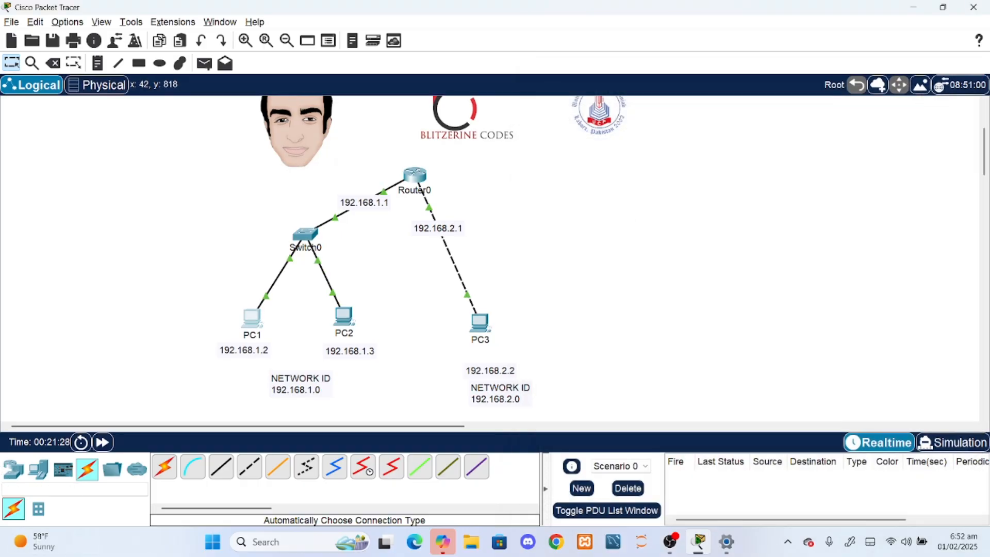
- Send a simple PDU from PC1 to PC3
click(204, 63)
click(252, 315)
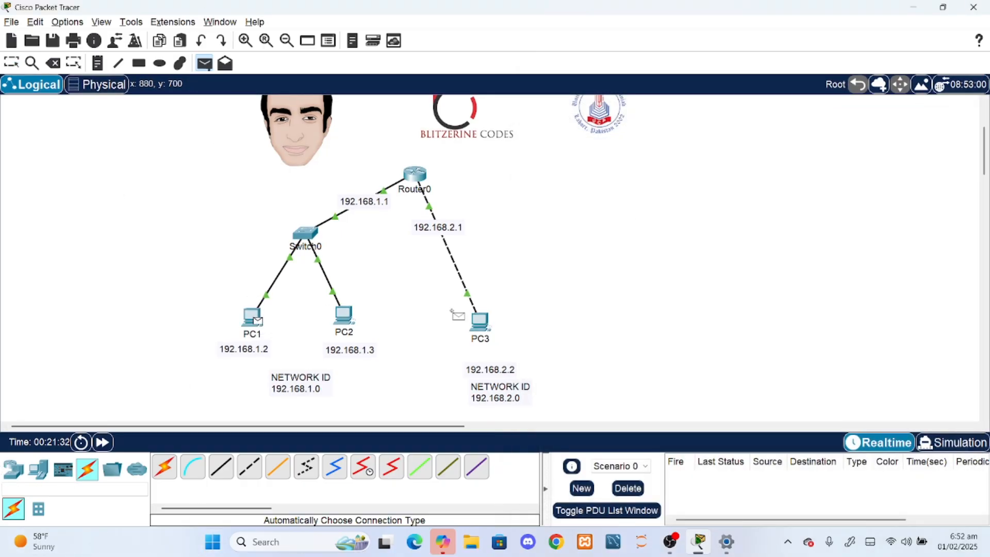
click(480, 320)
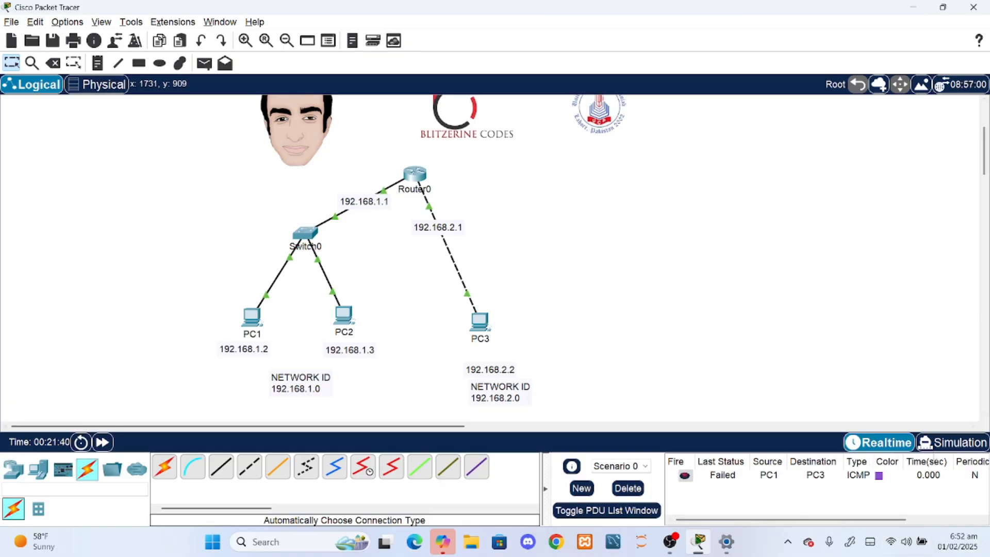
- Play the PC1-to-PC3 message in Simulation mode and return to Realtime mode
click(933, 442)
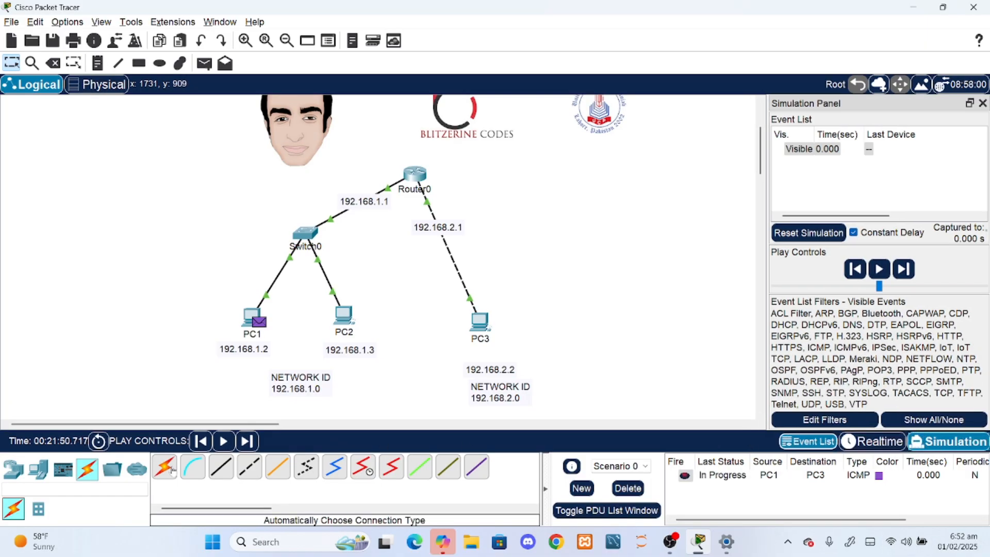
click(223, 441)
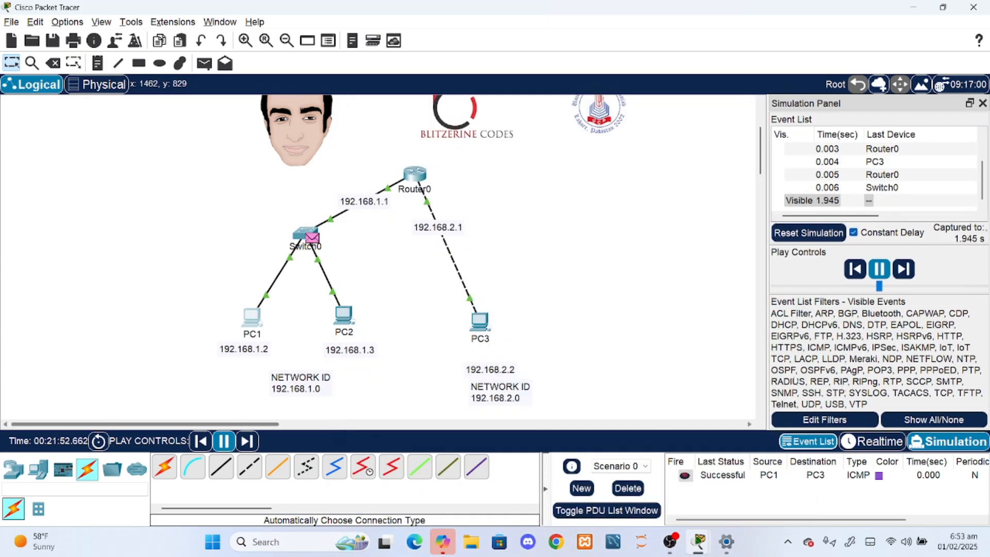
click(871, 442)
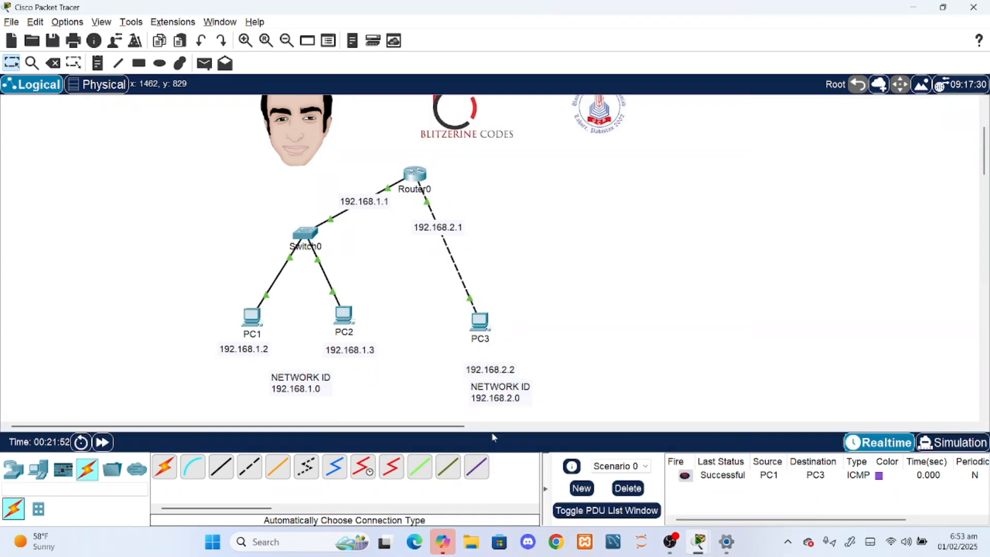
- Ping 192.168.2.2 from PC1's Command Prompt and close PC1's window
click(251, 315)
drag(515, 77, 806, 140)
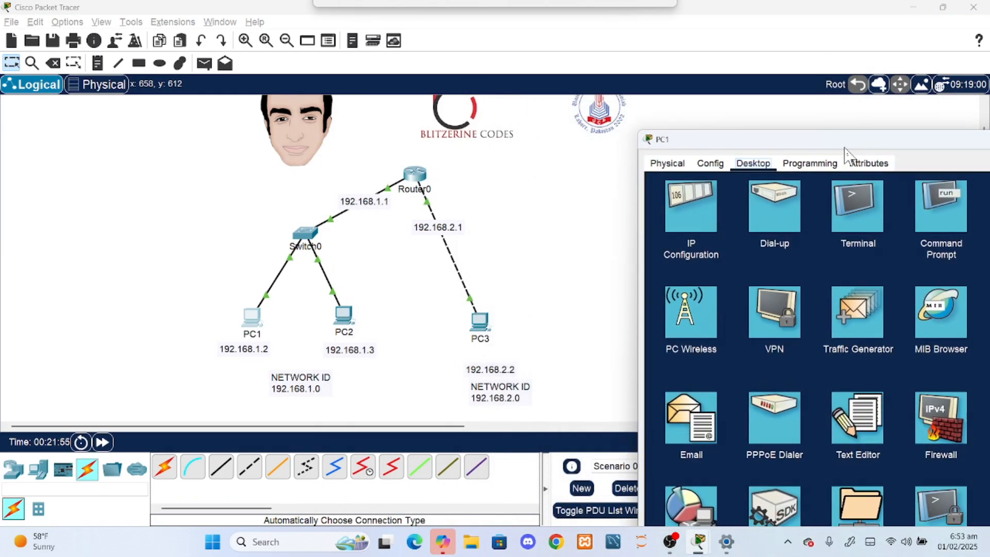
click(853, 222)
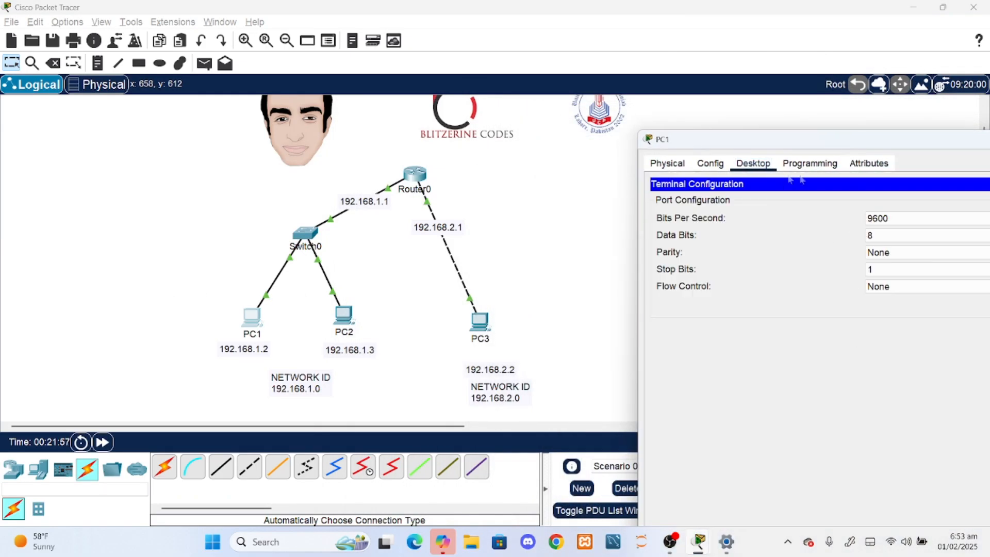
mouse_move(919, 144)
mouse_down()
mouse_move(712, 181)
mouse_move(840, 173)
mouse_move(933, 151)
mouse_up()
click(859, 221)
click(911, 214)
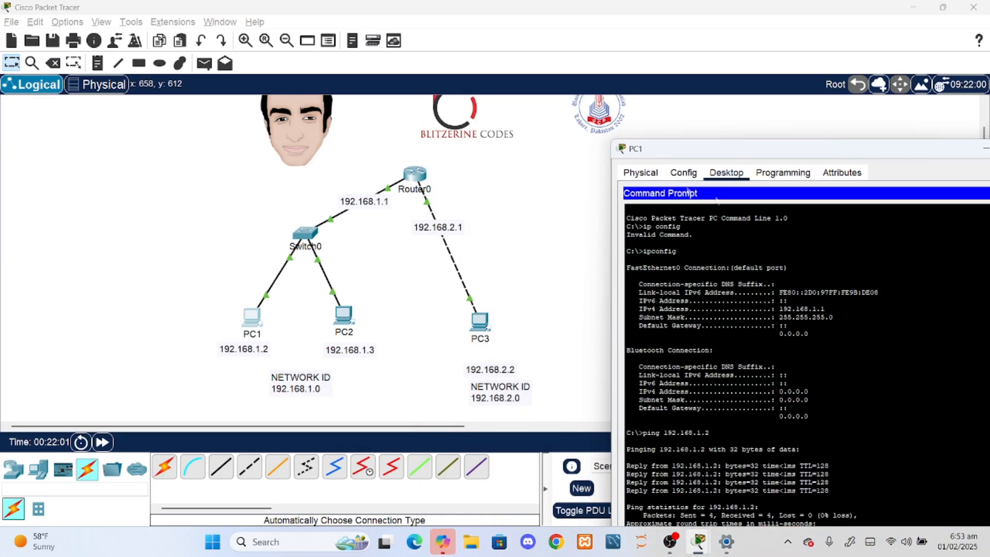
drag(778, 149, 803, 64)
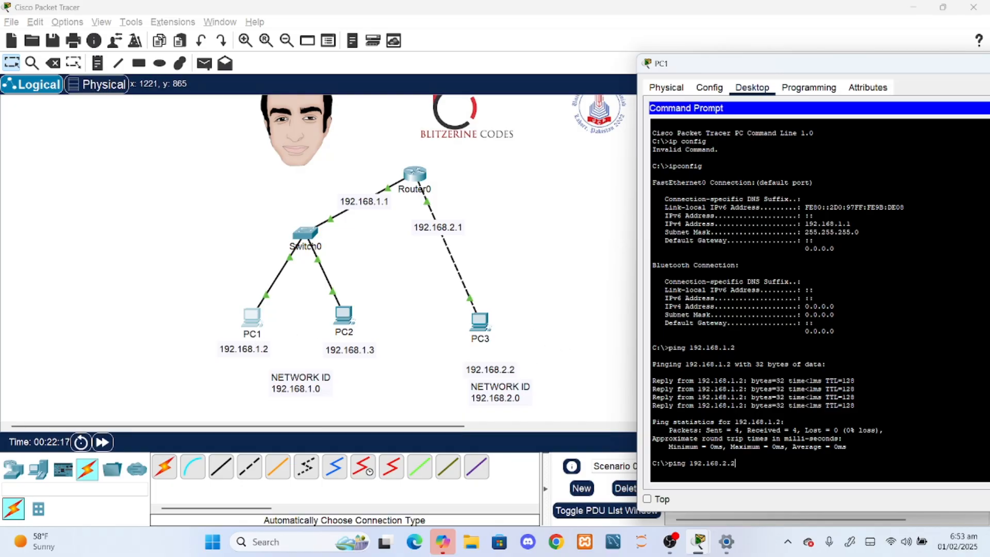
key(Return)
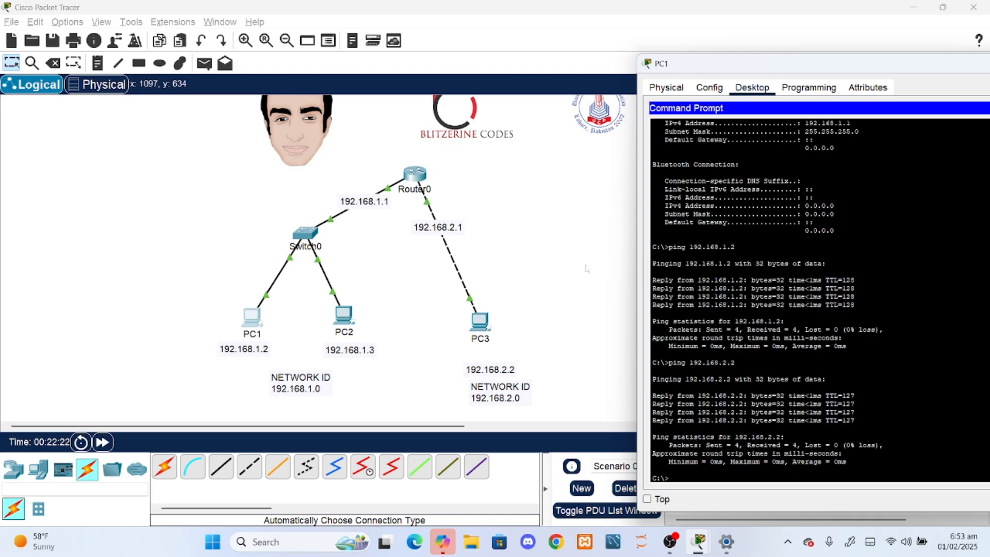
drag(777, 63, 301, 147)
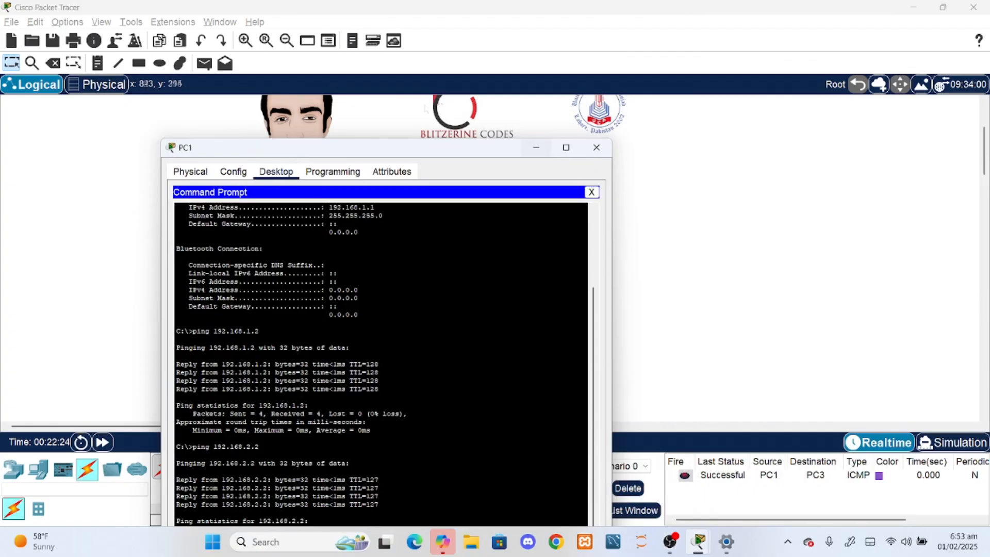
click(596, 148)
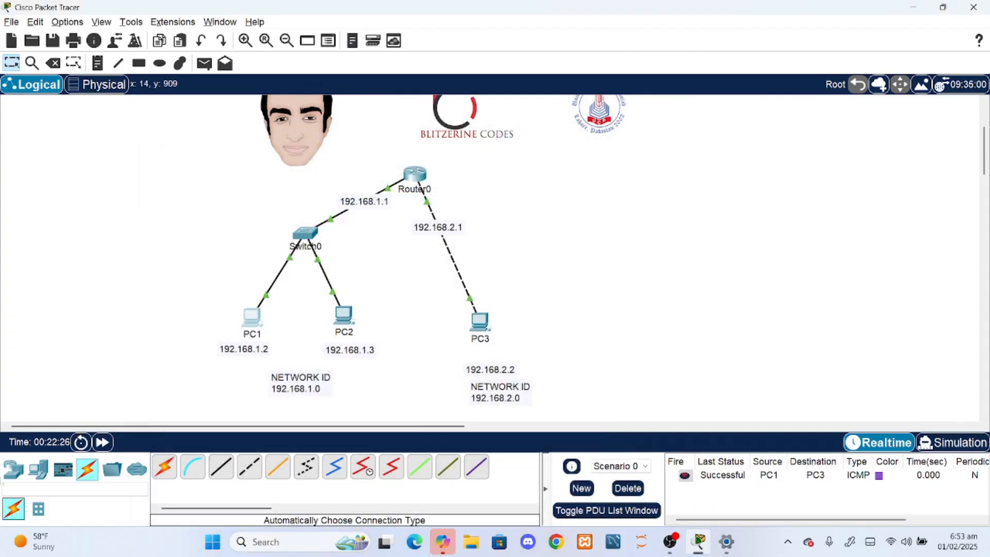
- Nudge the 192.168.2.1 note slightly to the right and shift Router0 slightly up and to the right
drag(443, 228, 450, 228)
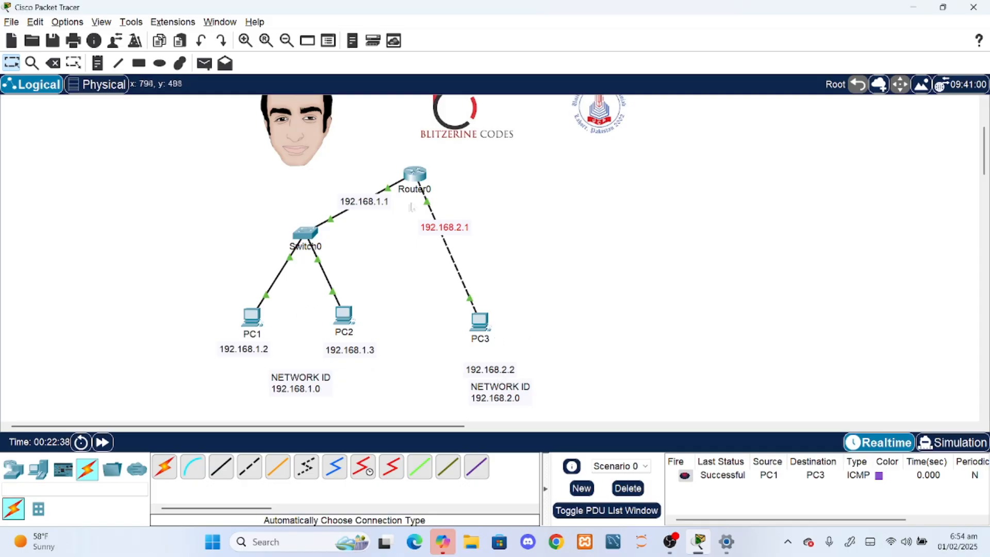
drag(416, 180, 421, 178)
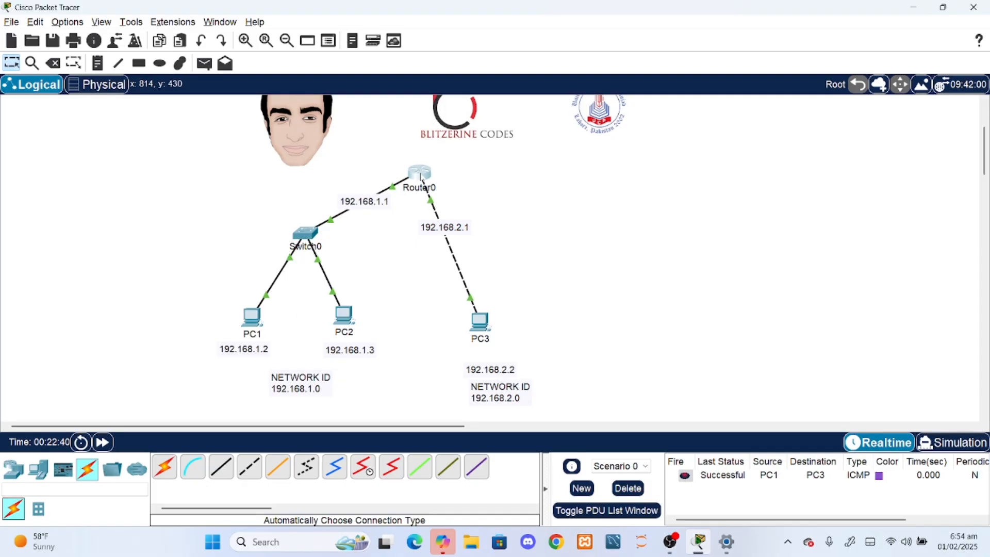
mouse_move(423, 184)
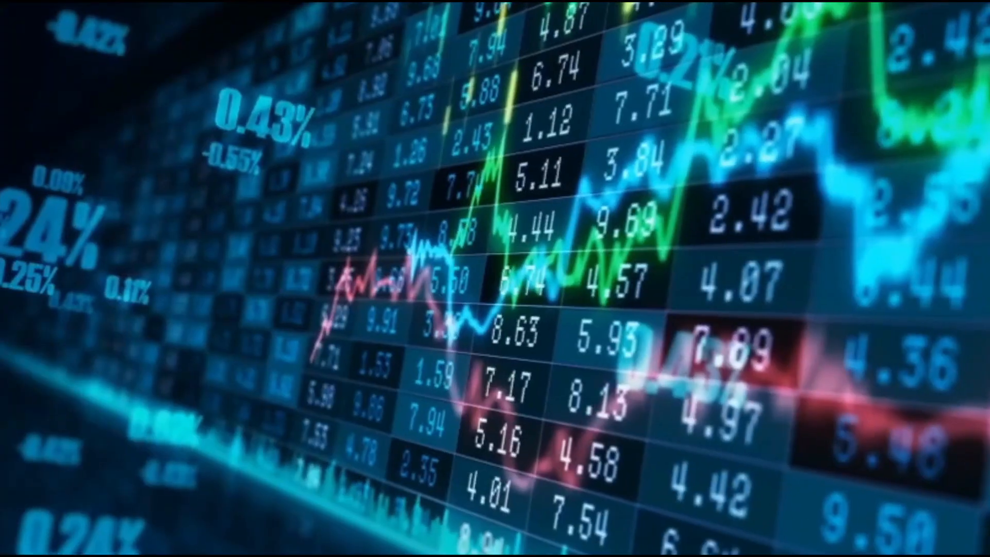